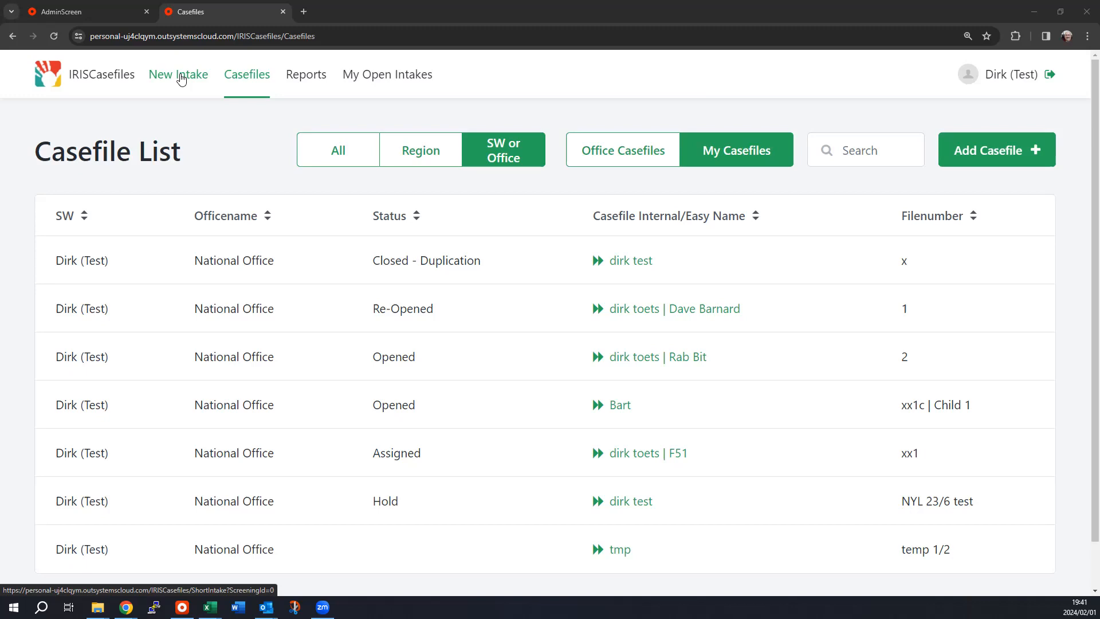
Start a new intake and set its date to 2024/02/01
{"action": "left_click", "coordinate": [181, 78]}
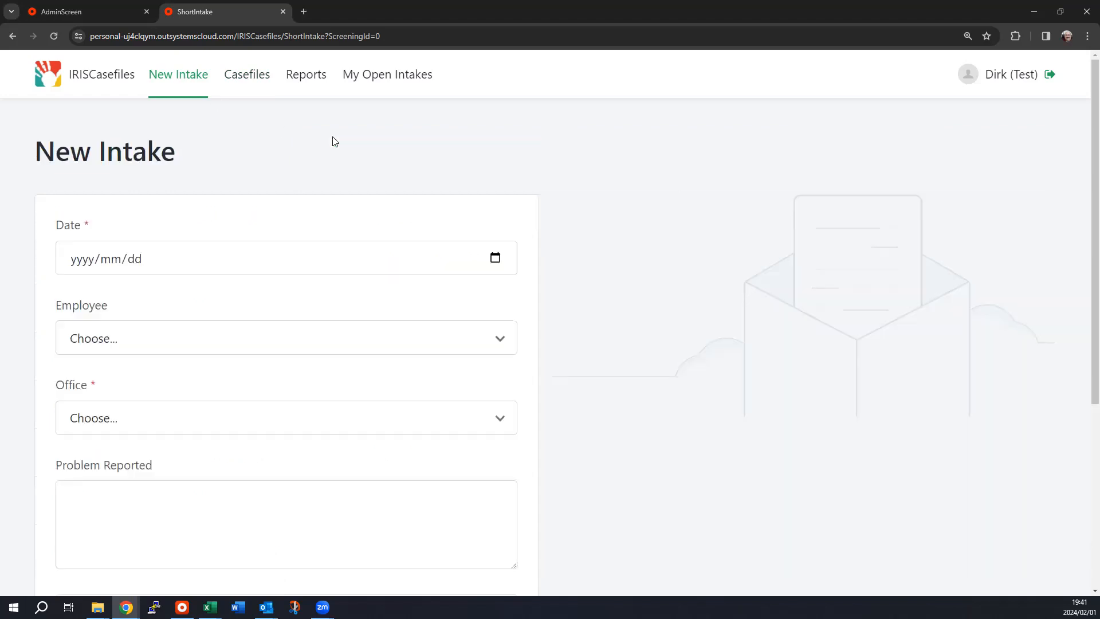
{"action": "scroll", "coordinate": [31, 307], "scroll_direction": "down", "scroll_amount": 3}
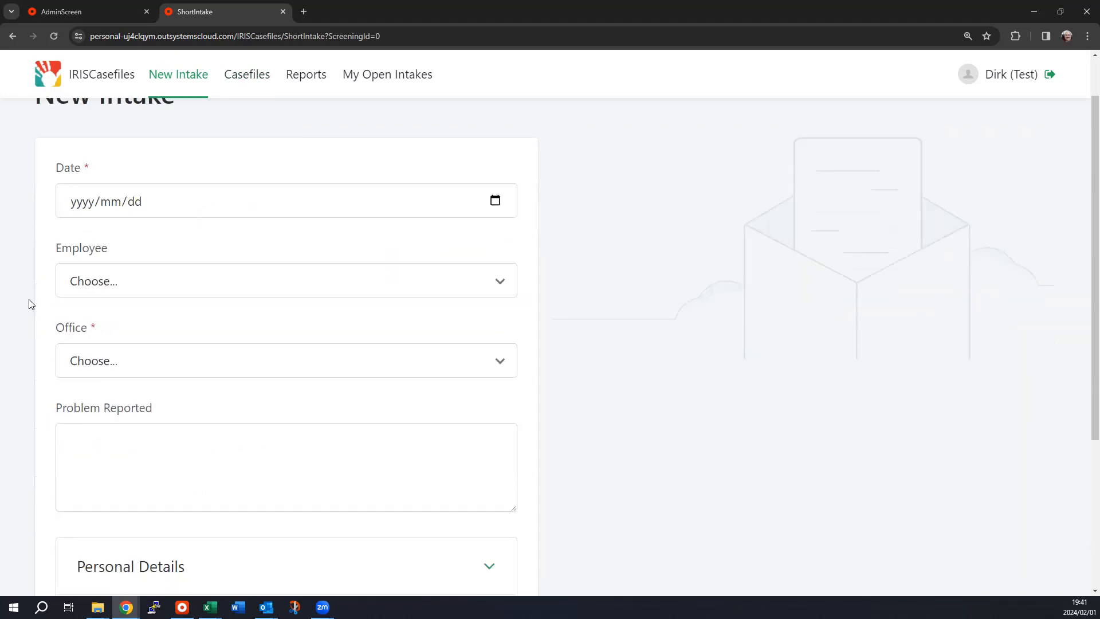
{"action": "scroll", "coordinate": [29, 301], "scroll_direction": "down", "scroll_amount": 2}
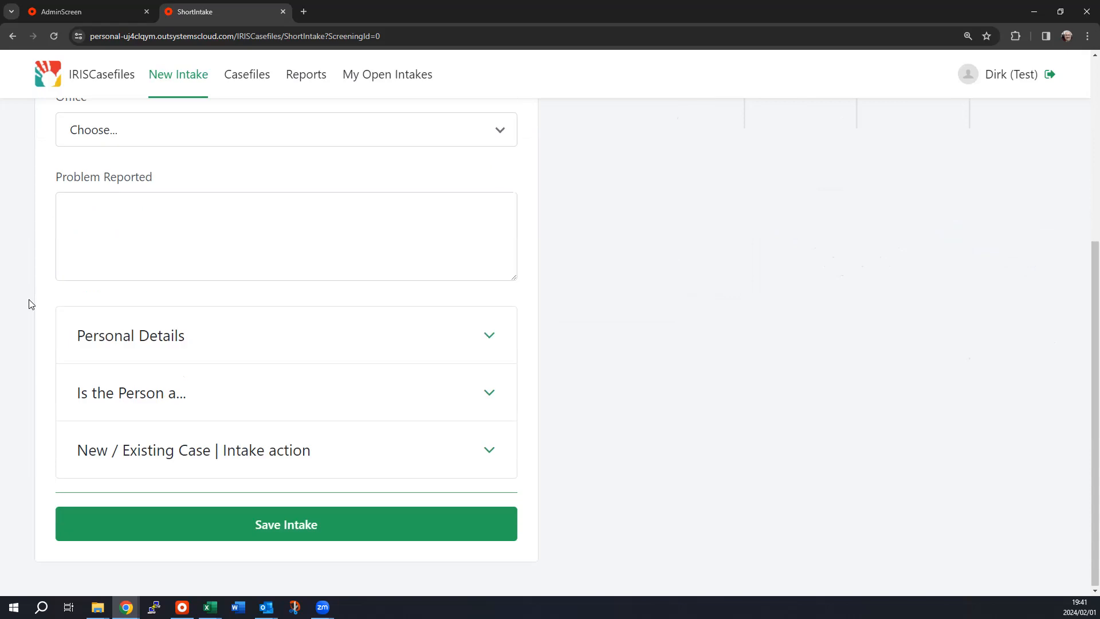
{"action": "scroll", "coordinate": [30, 301], "scroll_direction": "up", "scroll_amount": 4}
{"action": "scroll", "coordinate": [29, 304], "scroll_direction": "up", "scroll_amount": 1}
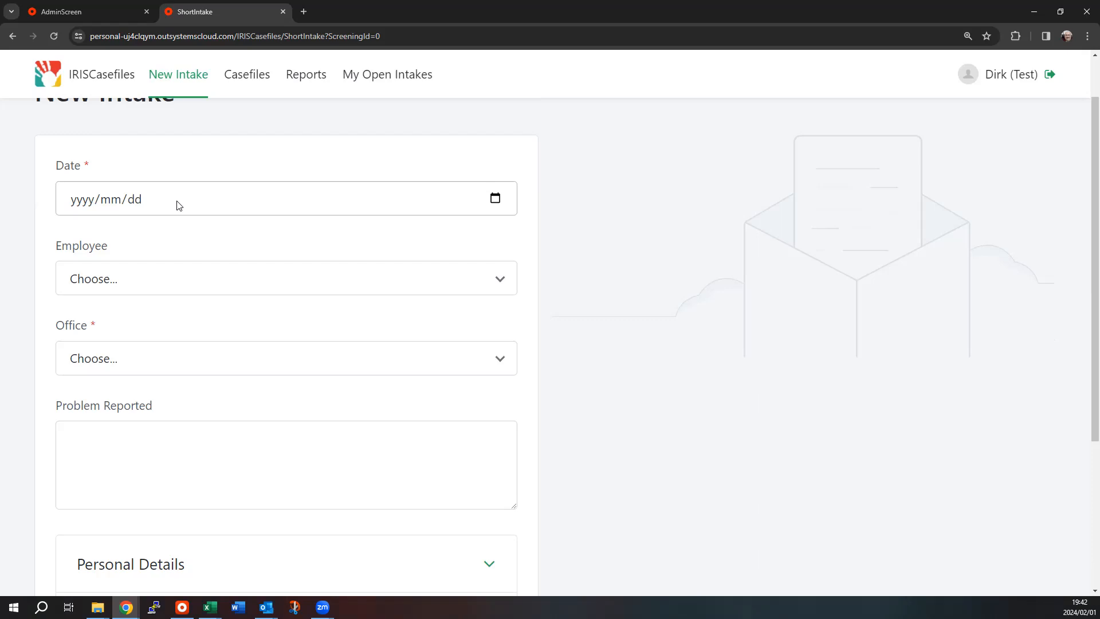
{"action": "left_click", "coordinate": [310, 210]}
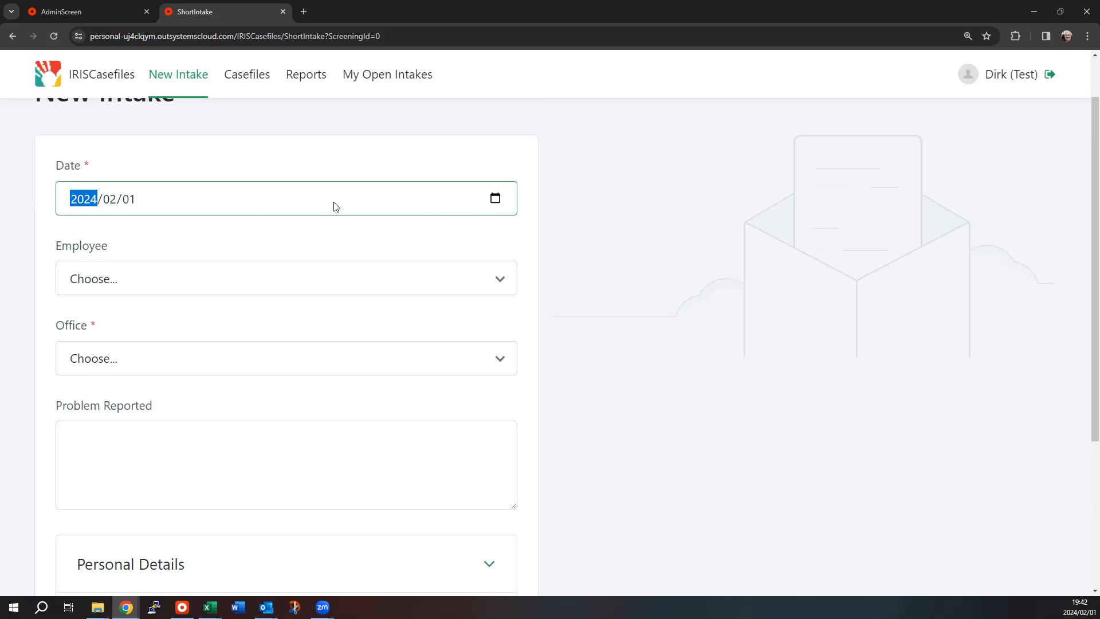
Assign the signed-in test user as the intake's employee and National Office as its office
{"action": "left_click", "coordinate": [259, 279]}
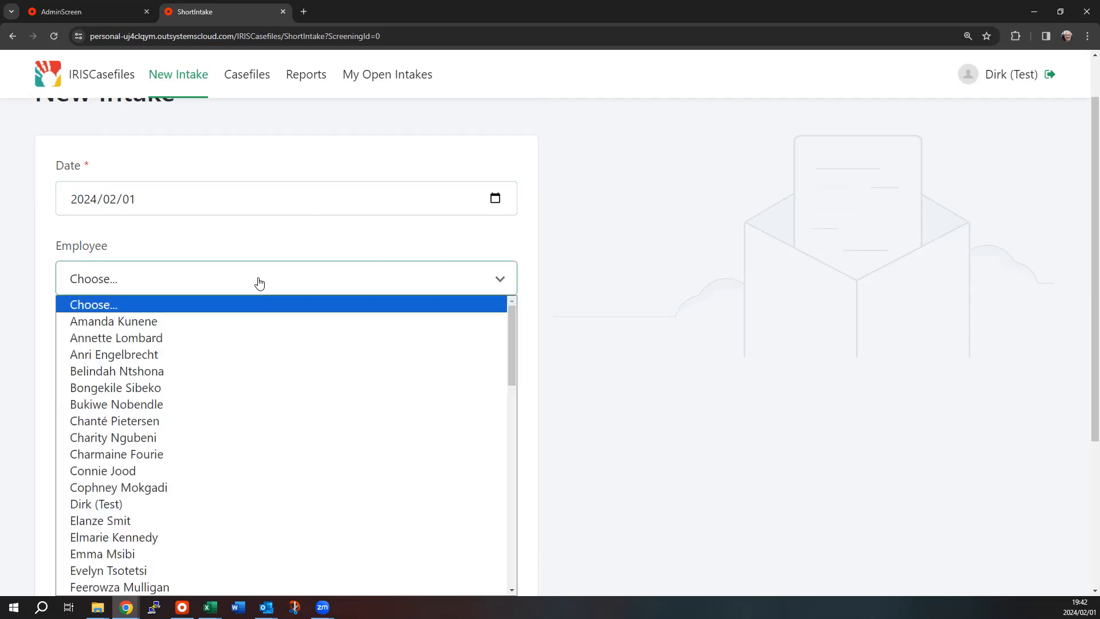
{"action": "left_click", "coordinate": [125, 505]}
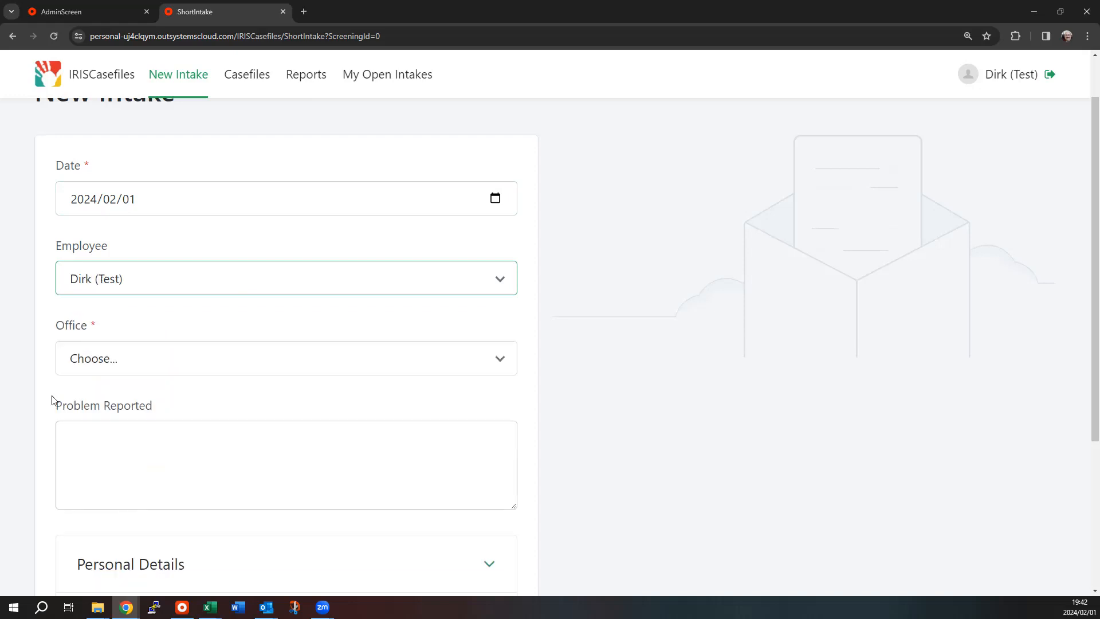
{"action": "left_click", "coordinate": [158, 362]}
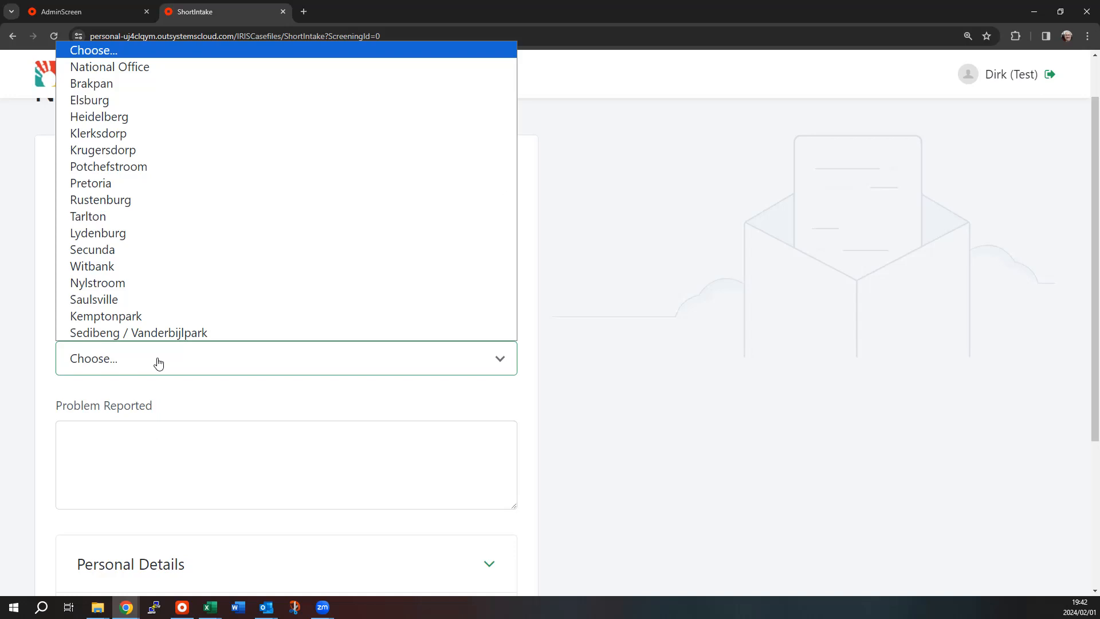
{"action": "left_click", "coordinate": [170, 73]}
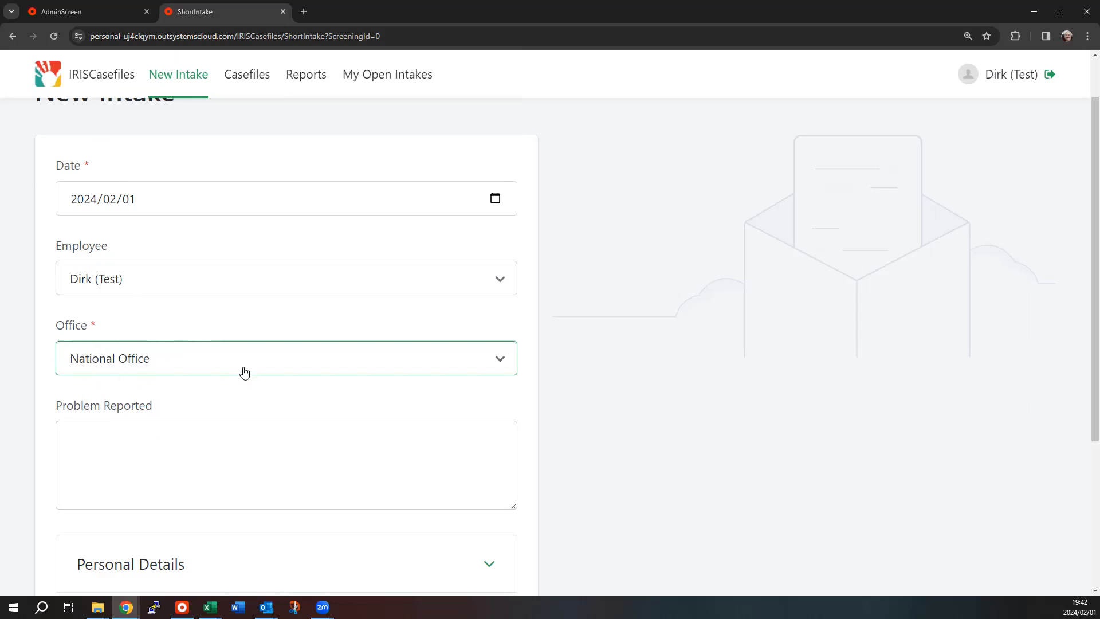
Enter "test" as the problem reported on the intake
{"action": "scroll", "coordinate": [255, 385], "scroll_direction": "down", "scroll_amount": 1}
{"action": "scroll", "coordinate": [255, 385], "scroll_direction": "down", "scroll_amount": 1}
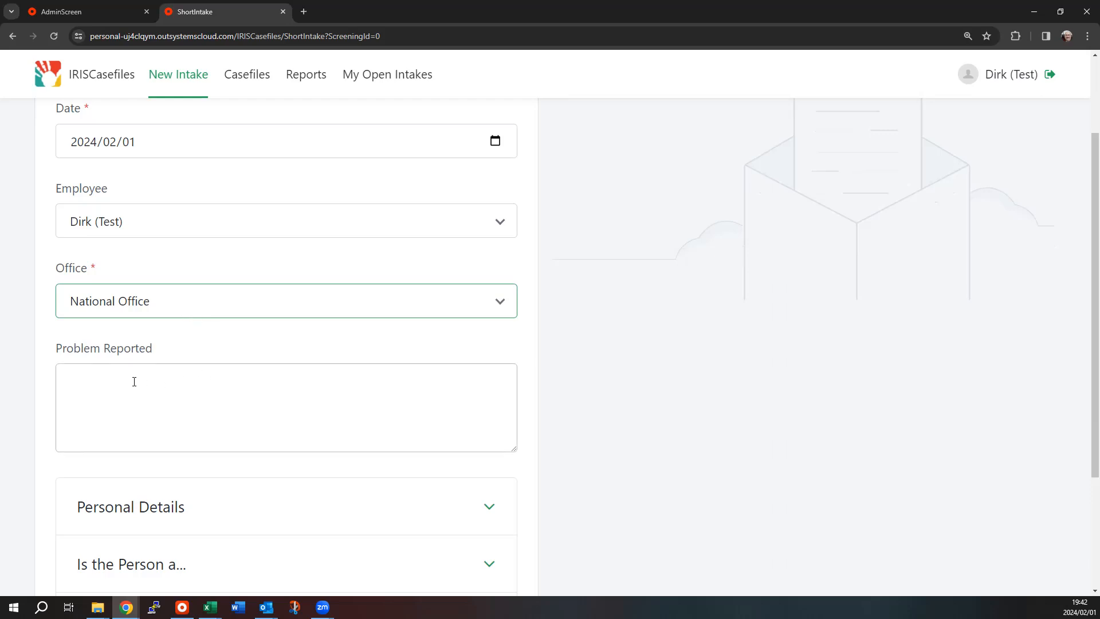
{"action": "key", "text": "Tab"}
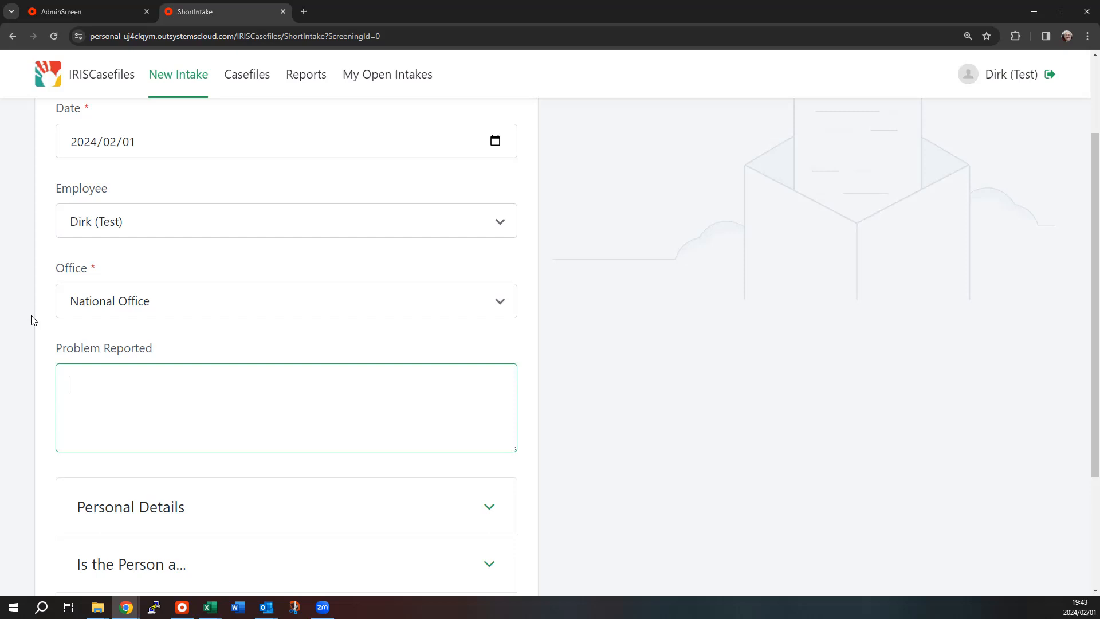
{"action": "type", "text": "test"}
Expand the Personal Details section and enter "Anon" as the person's name
{"action": "scroll", "coordinate": [177, 333], "scroll_direction": "down", "scroll_amount": 3}
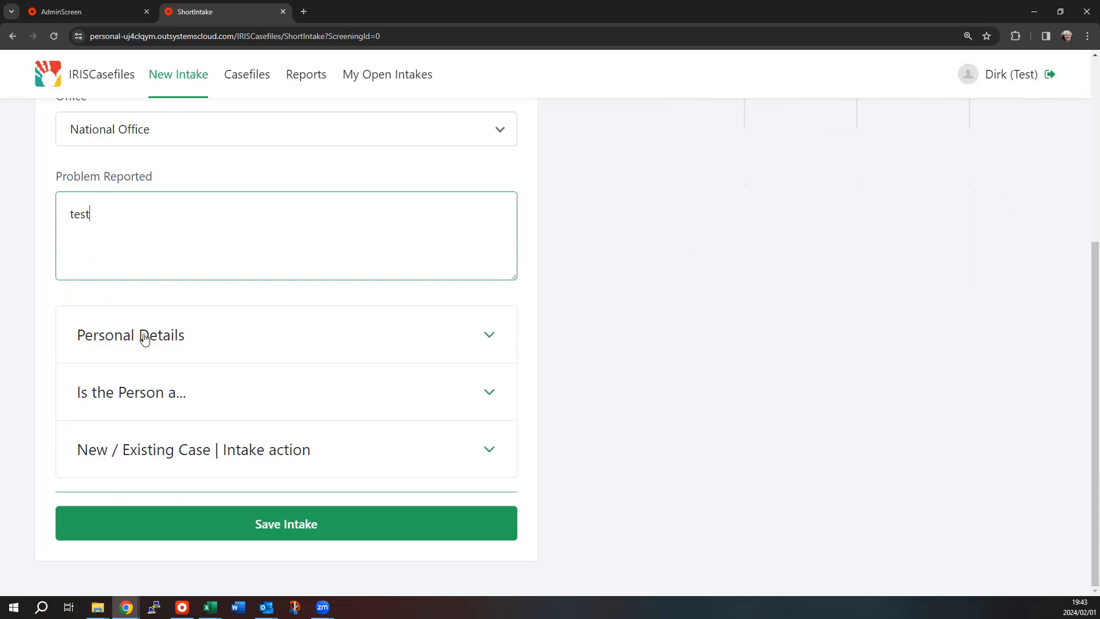
{"action": "left_click", "coordinate": [144, 337]}
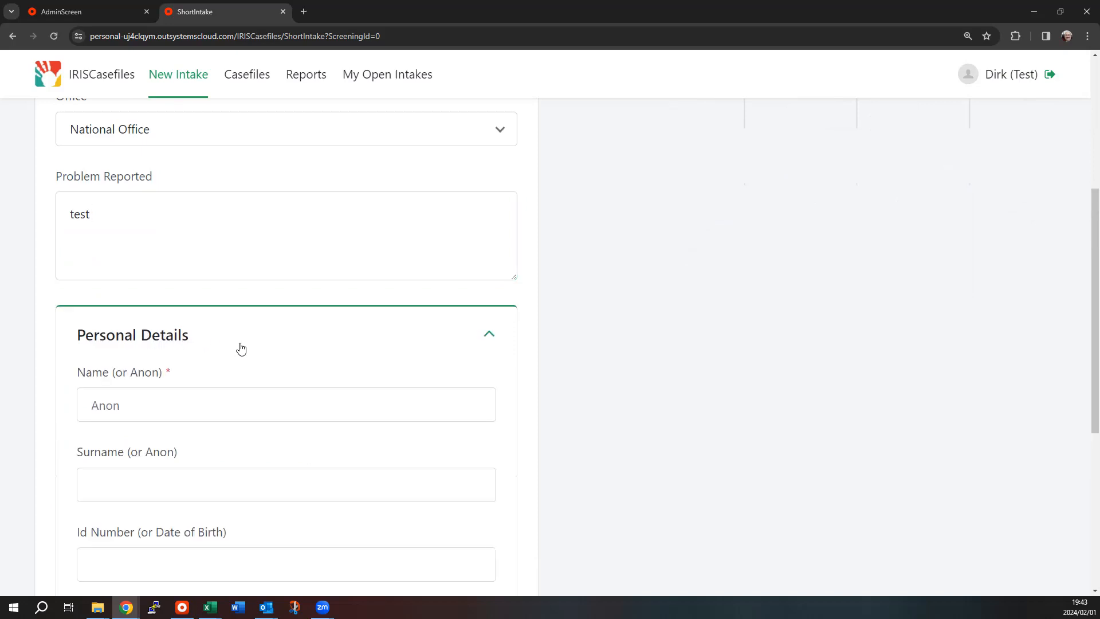
{"action": "scroll", "coordinate": [274, 220], "scroll_direction": "down", "scroll_amount": 3}
{"action": "scroll", "coordinate": [274, 220], "scroll_direction": "down", "scroll_amount": 2}
{"action": "scroll", "coordinate": [275, 206], "scroll_direction": "up", "scroll_amount": 2}
{"action": "scroll", "coordinate": [278, 207], "scroll_direction": "down", "scroll_amount": 1}
{"action": "scroll", "coordinate": [277, 208], "scroll_direction": "up", "scroll_amount": 1}
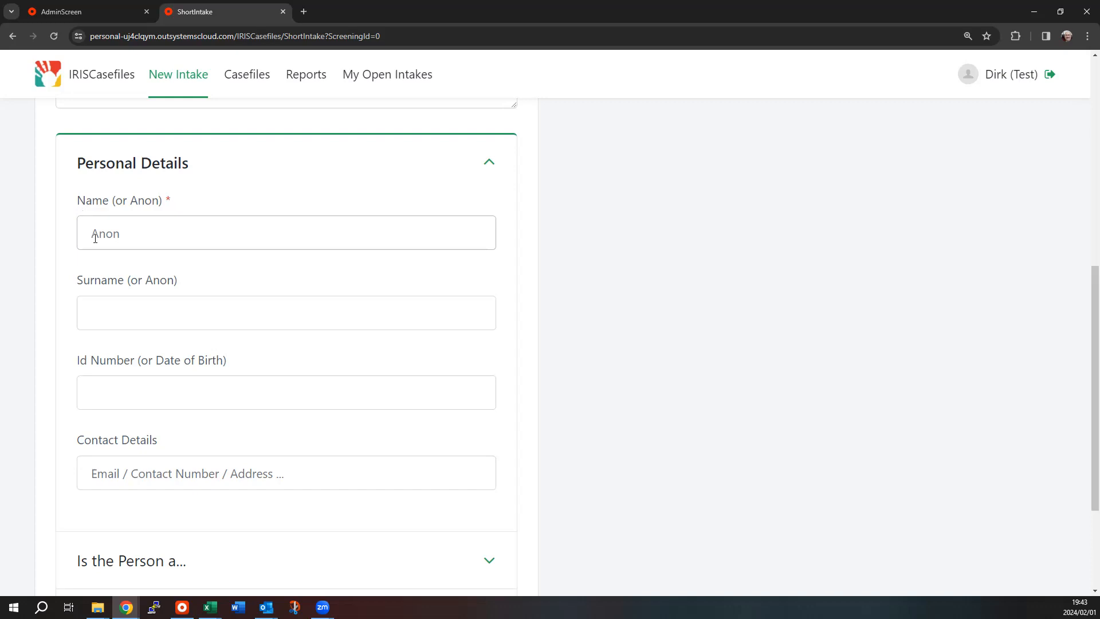
{"action": "left_click", "coordinate": [126, 238]}
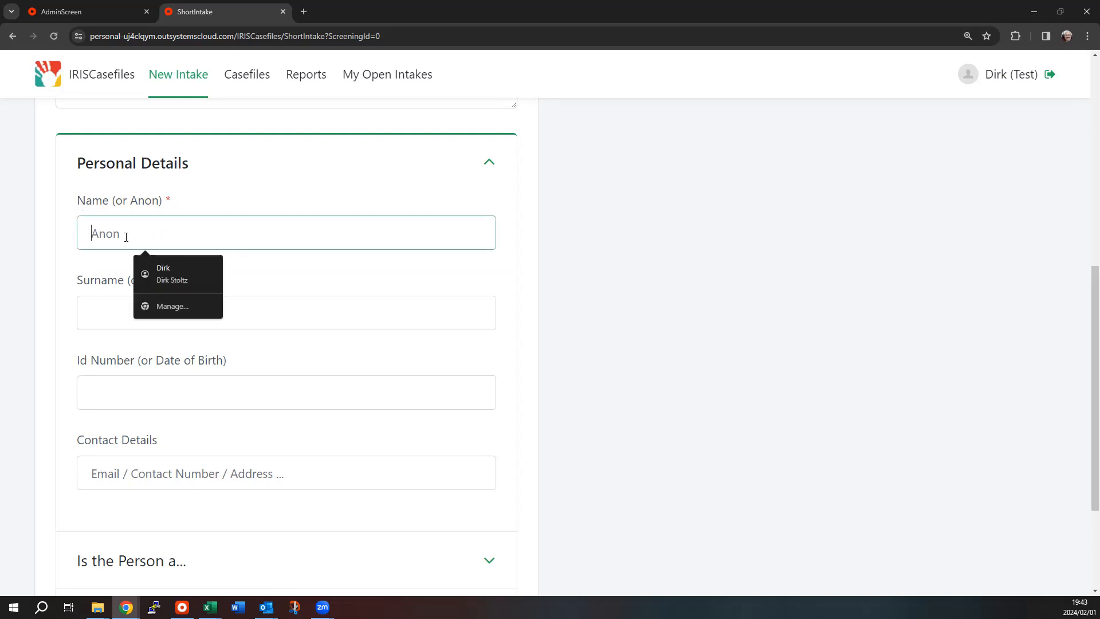
{"action": "type", "text": "A"}
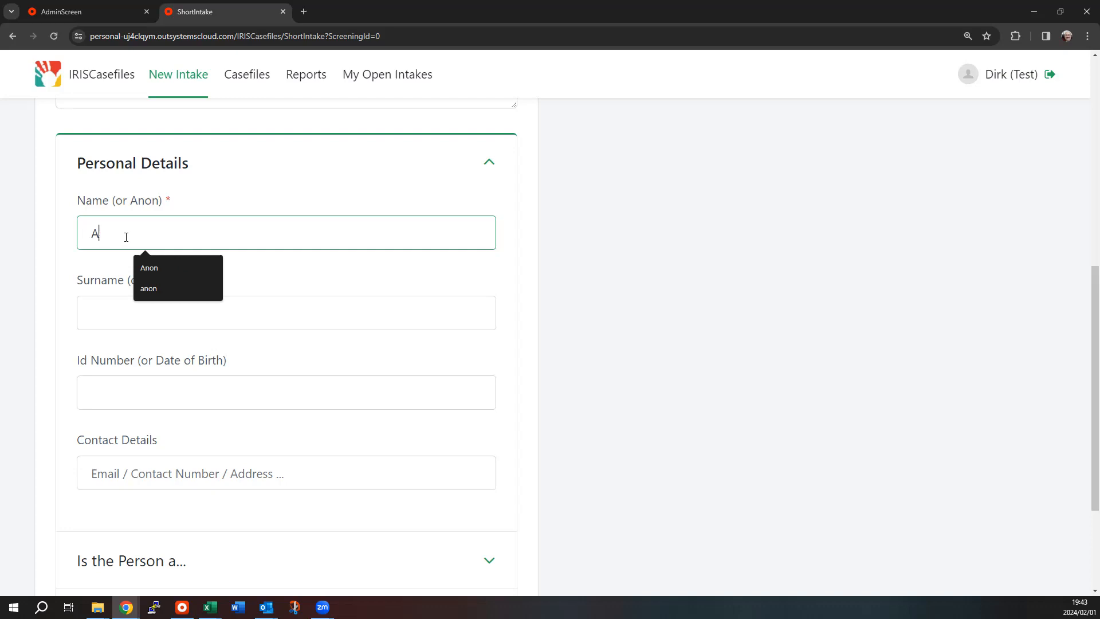
{"action": "type", "text": "non"}
Examine the surname, ID number and contact fields, and the role options under "Is the Person a..."
{"action": "left_click", "coordinate": [102, 318]}
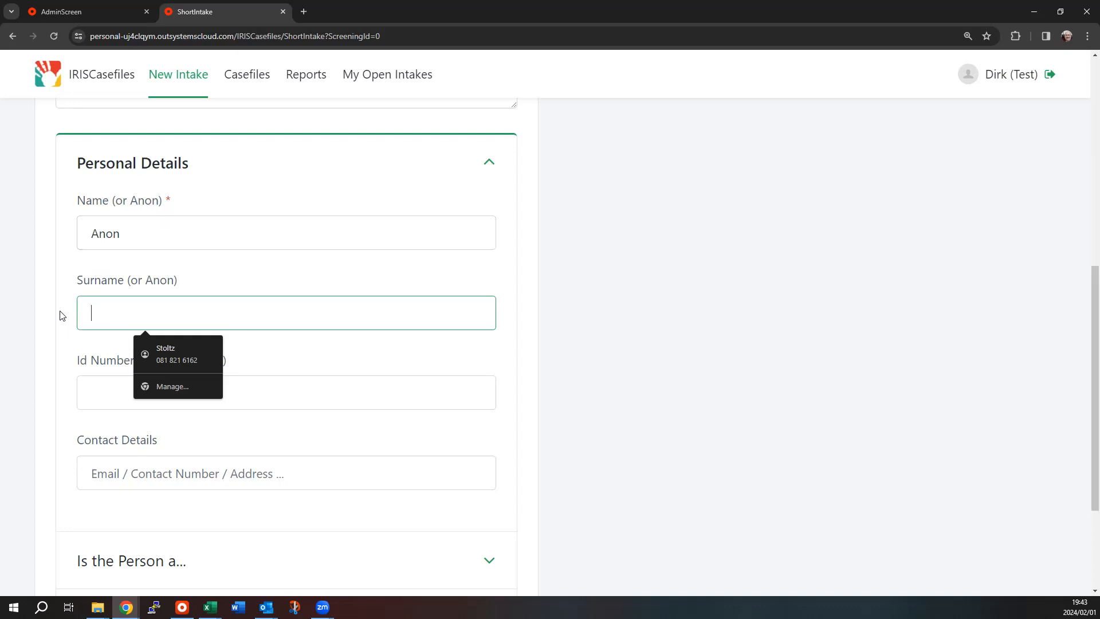
{"action": "scroll", "coordinate": [68, 301], "scroll_direction": "down", "scroll_amount": 2}
{"action": "scroll", "coordinate": [200, 194], "scroll_direction": "up", "scroll_amount": 1}
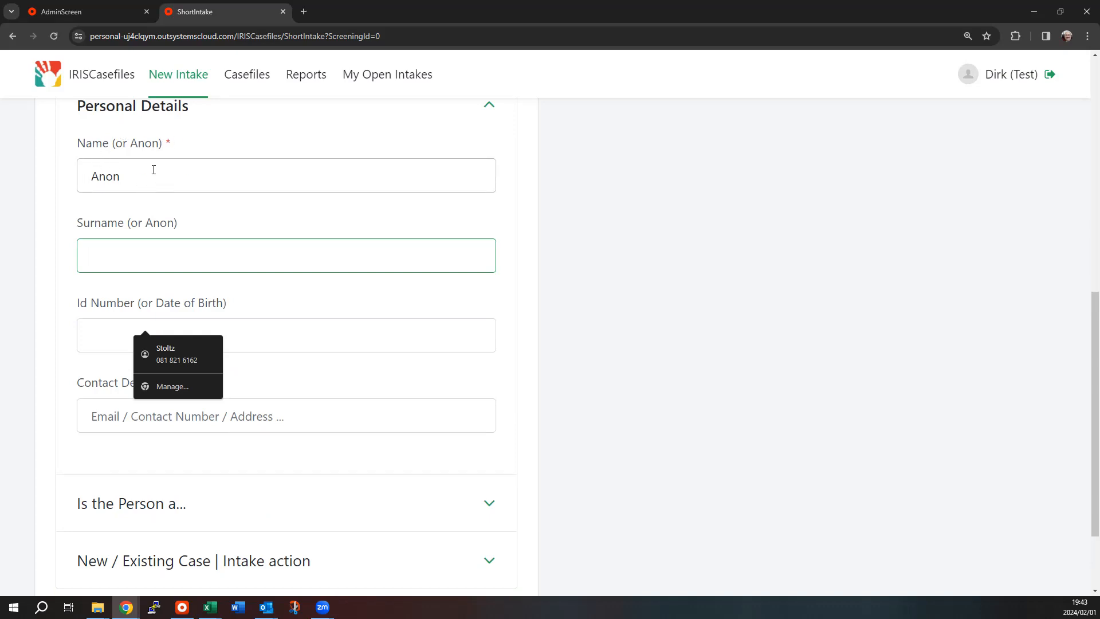
{"action": "scroll", "coordinate": [146, 275], "scroll_direction": "down", "scroll_amount": 1}
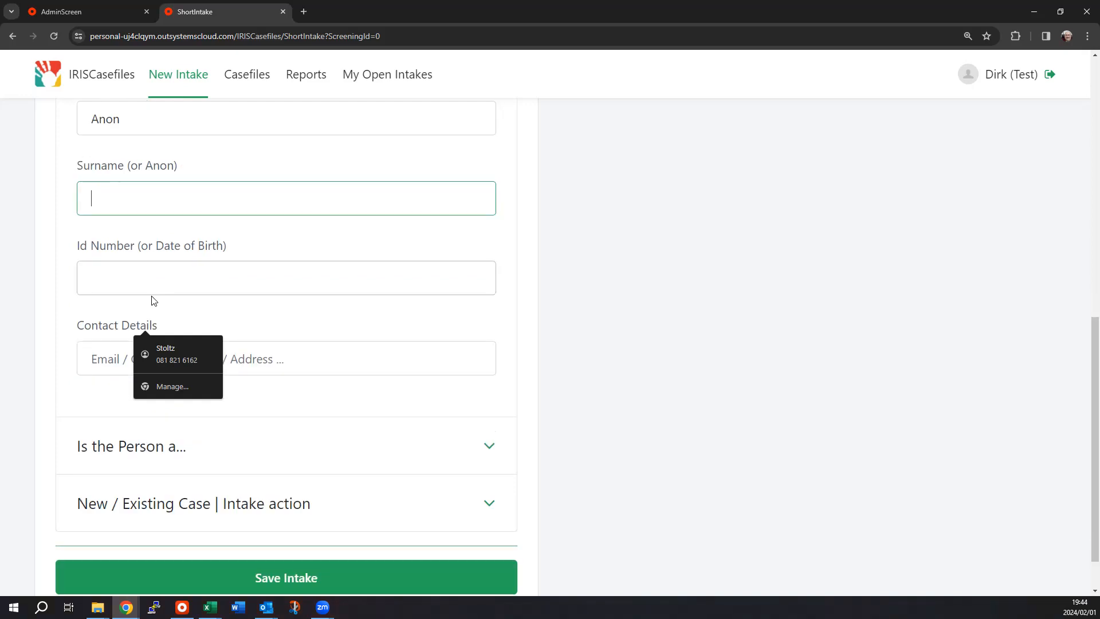
{"action": "left_click", "coordinate": [124, 278]}
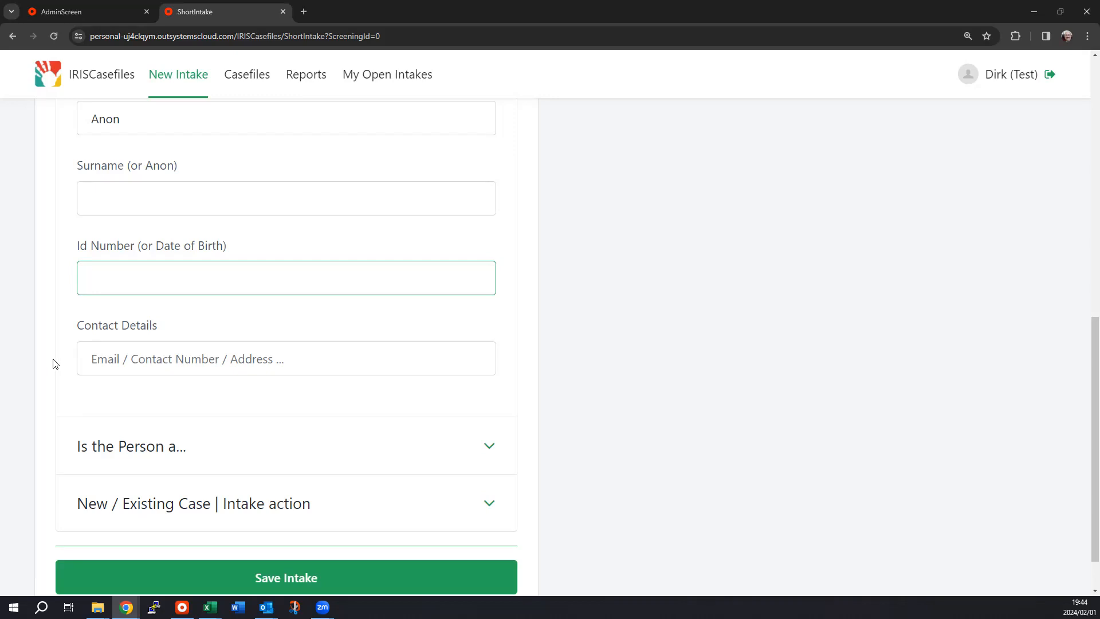
{"action": "scroll", "coordinate": [135, 389], "scroll_direction": "down", "scroll_amount": 1}
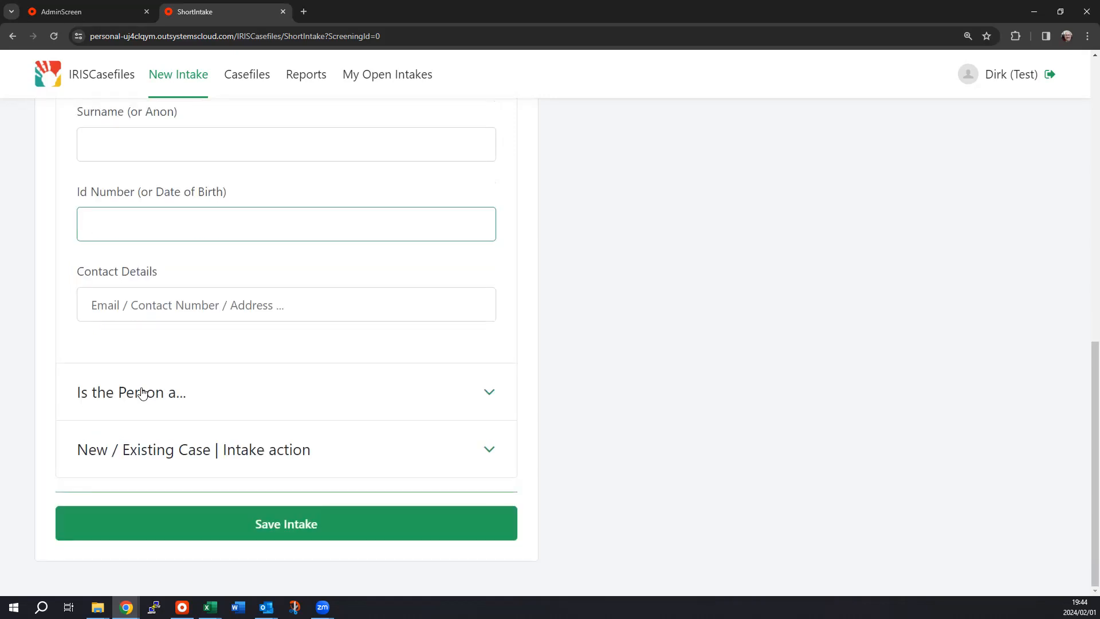
{"action": "left_click", "coordinate": [142, 393]}
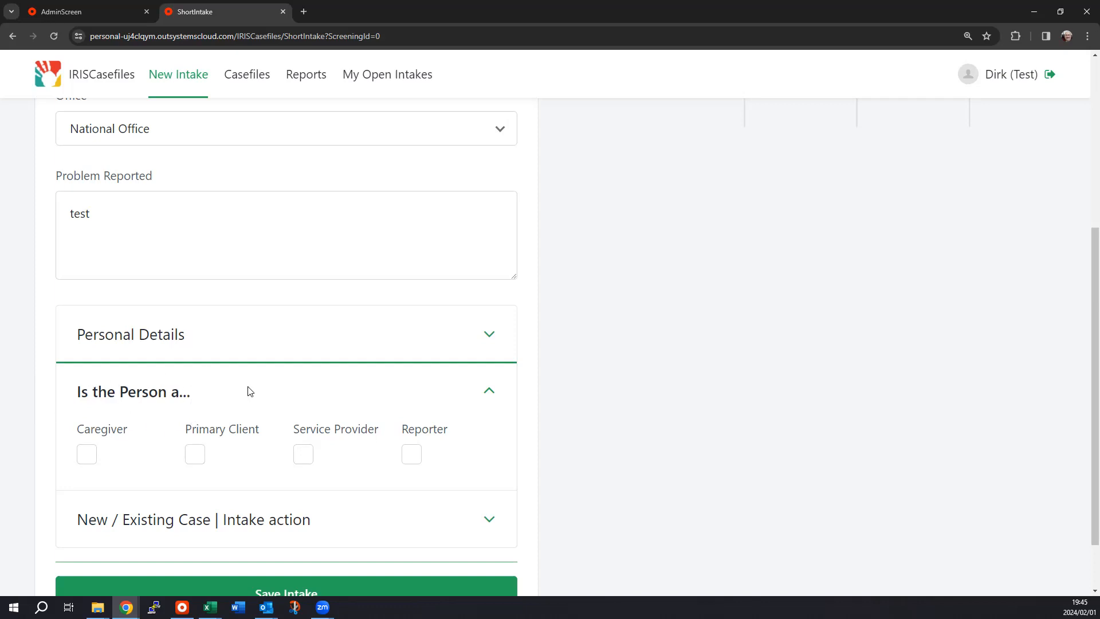
{"action": "scroll", "coordinate": [269, 454], "scroll_direction": "down", "scroll_amount": 1}
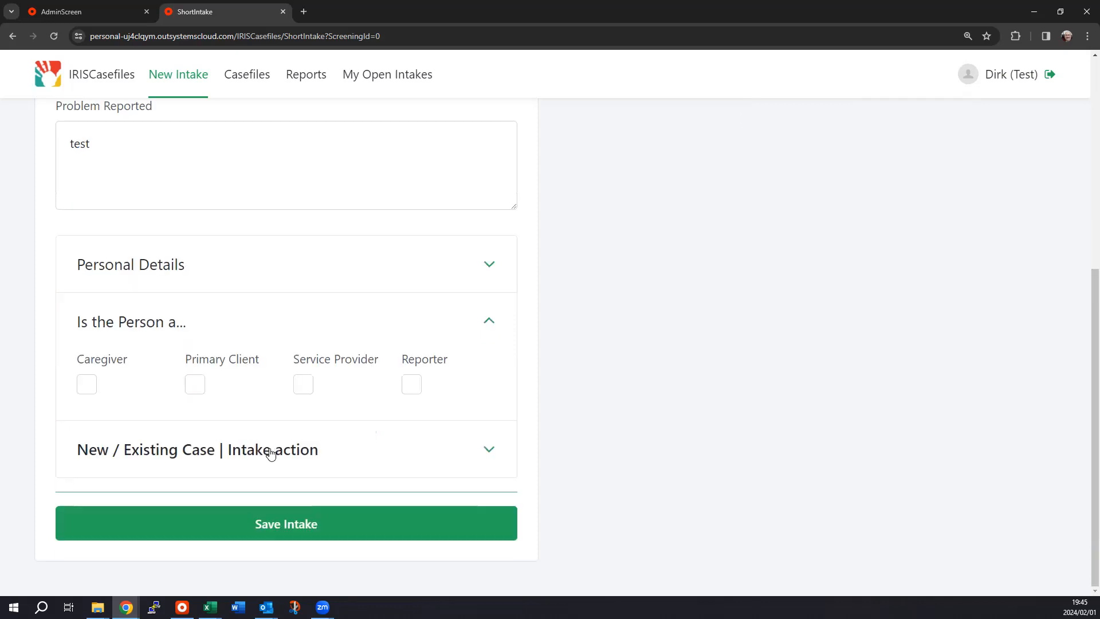
In the New / Existing Case section, mark the intake as Referred Internal and refer it to the signed-in test user
{"action": "left_click", "coordinate": [333, 406]}
{"action": "scroll", "coordinate": [337, 403], "scroll_direction": "down", "scroll_amount": 1}
{"action": "scroll", "coordinate": [349, 349], "scroll_direction": "down", "scroll_amount": 1}
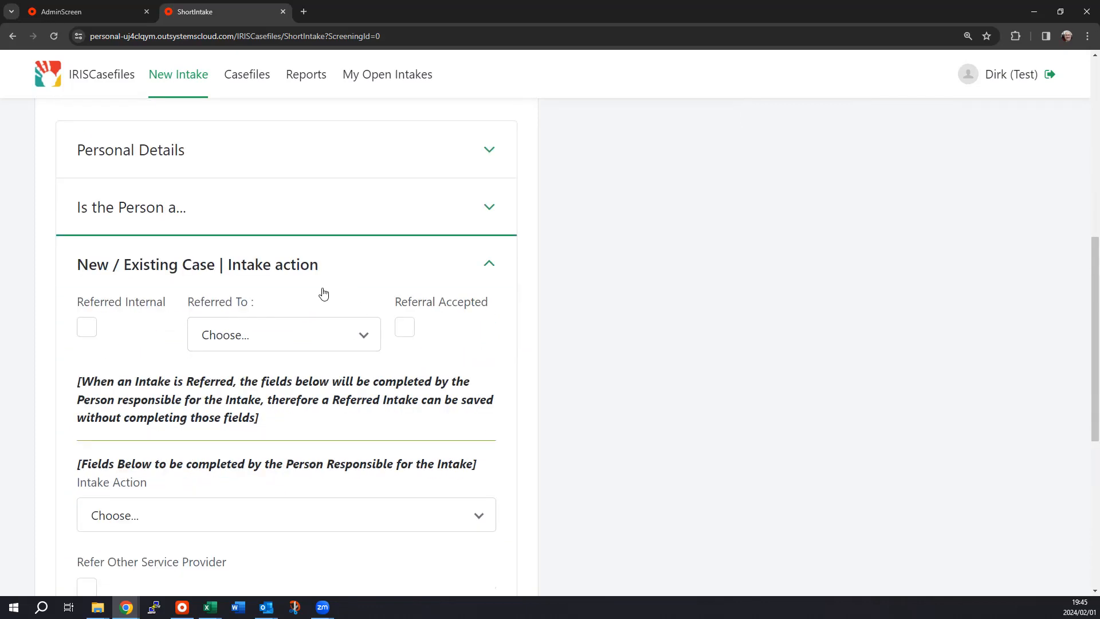
{"action": "scroll", "coordinate": [325, 275], "scroll_direction": "down", "scroll_amount": 1}
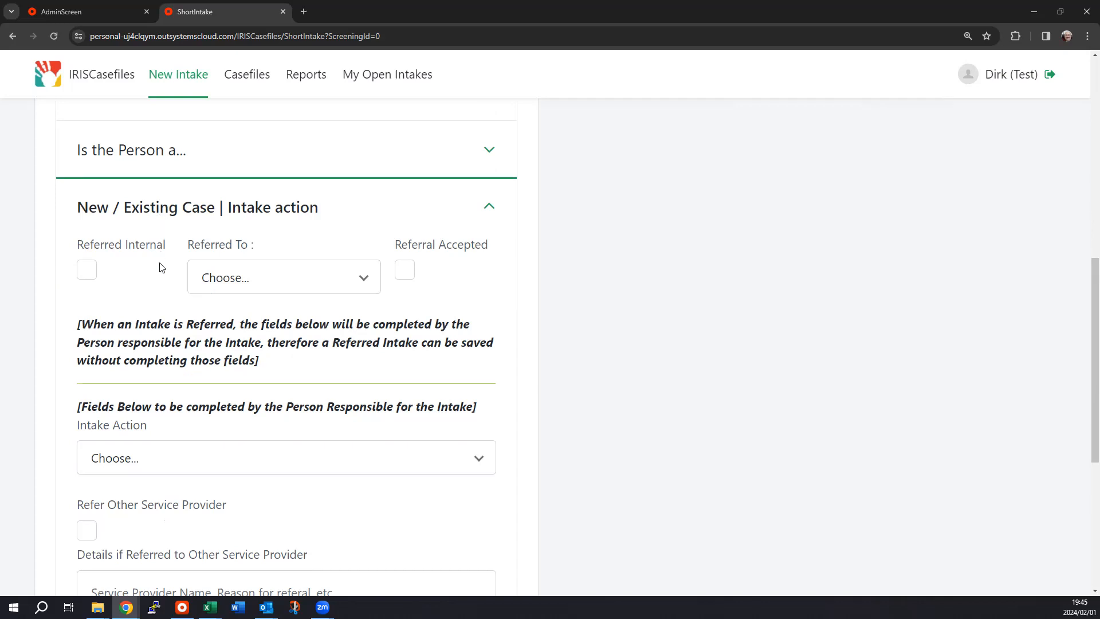
{"action": "scroll", "coordinate": [162, 300], "scroll_direction": "down", "scroll_amount": 2}
{"action": "scroll", "coordinate": [164, 285], "scroll_direction": "up", "scroll_amount": 1}
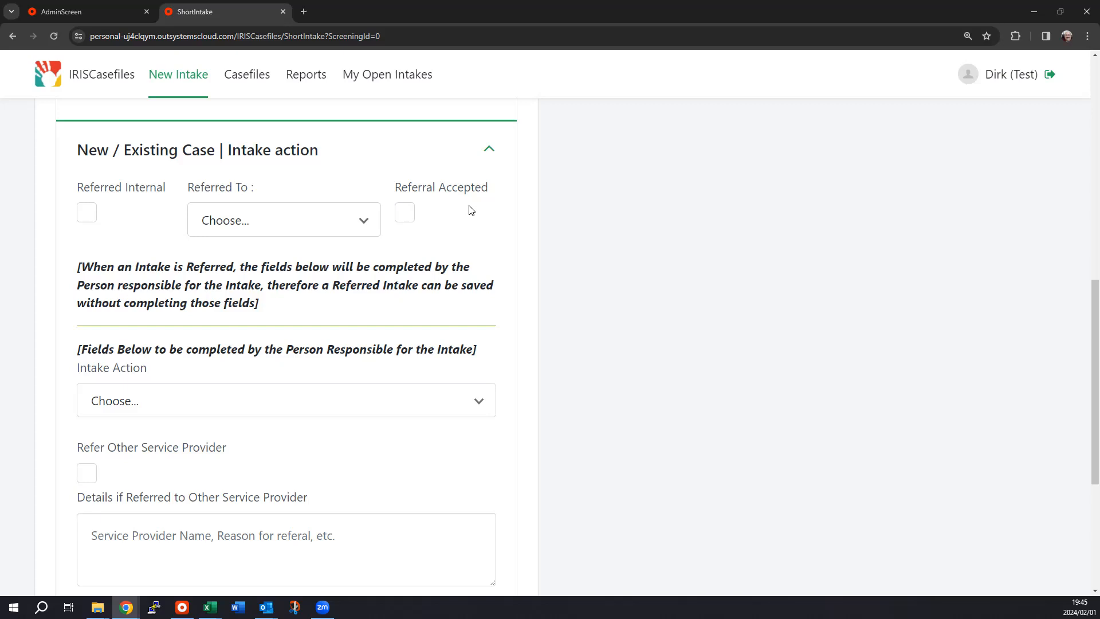
{"action": "left_click", "coordinate": [84, 217]}
{"action": "left_click", "coordinate": [296, 227]}
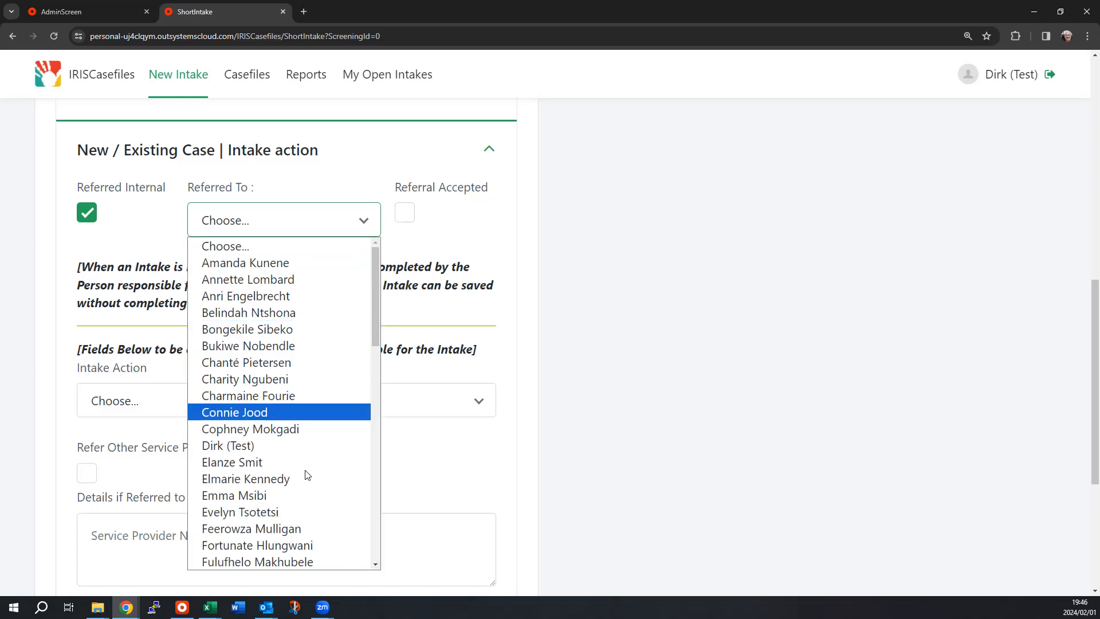
{"action": "left_click", "coordinate": [228, 447]}
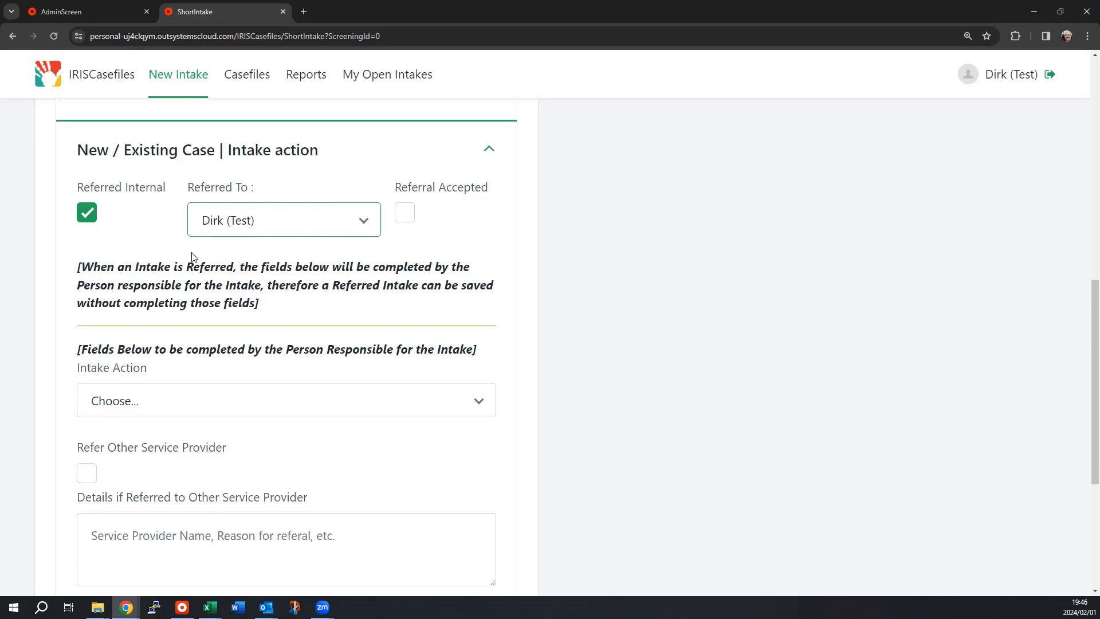
{"action": "left_click", "coordinate": [365, 222]}
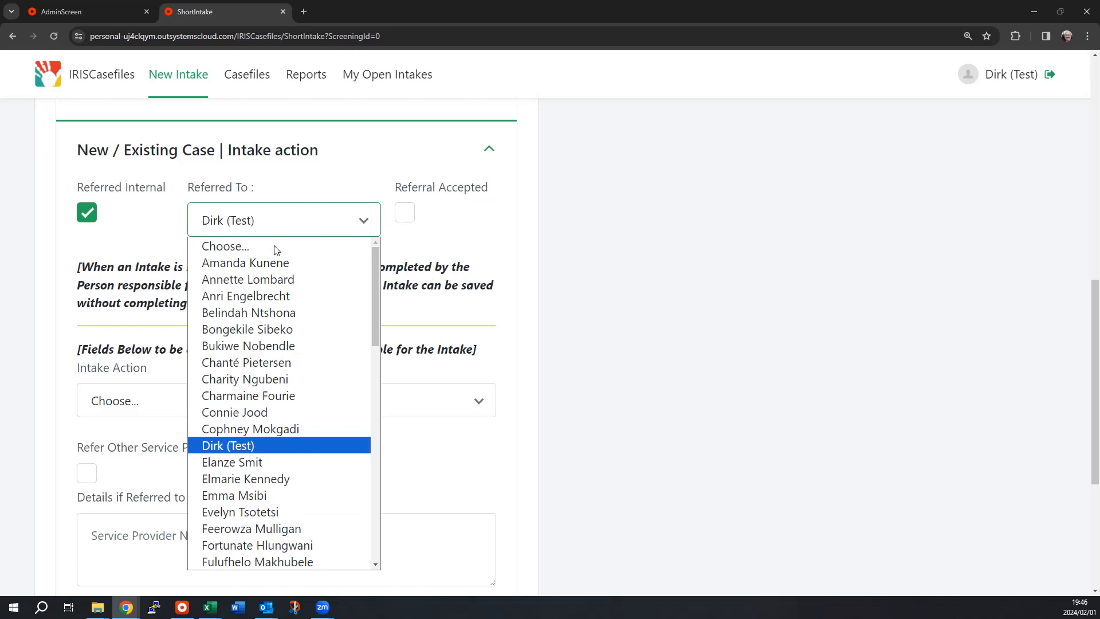
{"action": "left_click", "coordinate": [256, 446]}
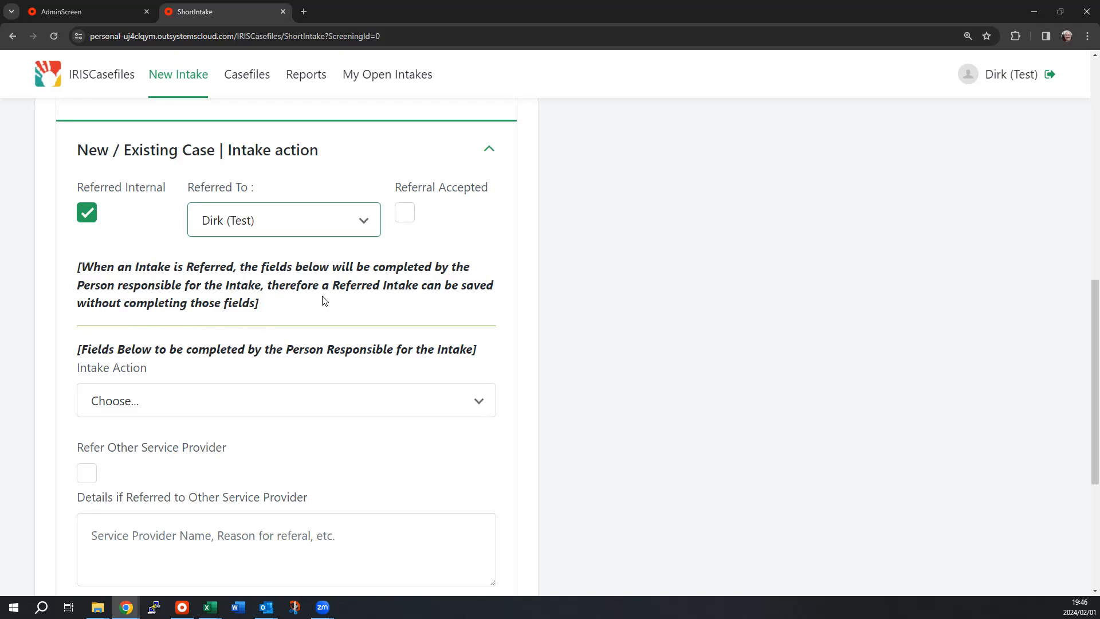
Examine the intake action, service provider referral and casefile fields meant for the person responsible for the intake
{"action": "scroll", "coordinate": [318, 255], "scroll_direction": "down", "scroll_amount": 4}
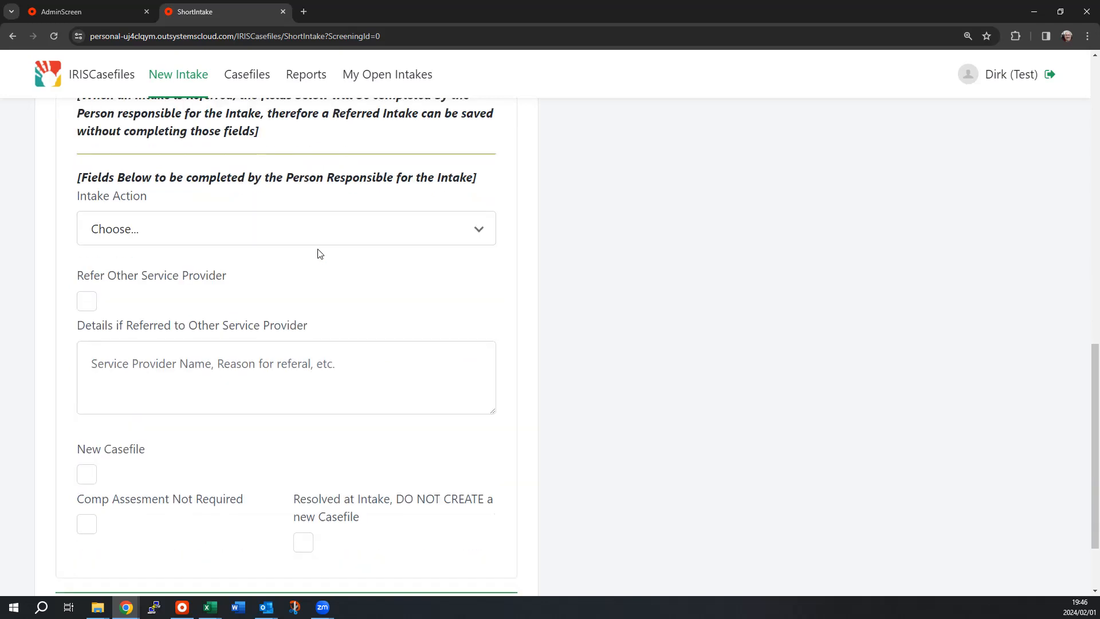
{"action": "scroll", "coordinate": [374, 212], "scroll_direction": "up", "scroll_amount": 2}
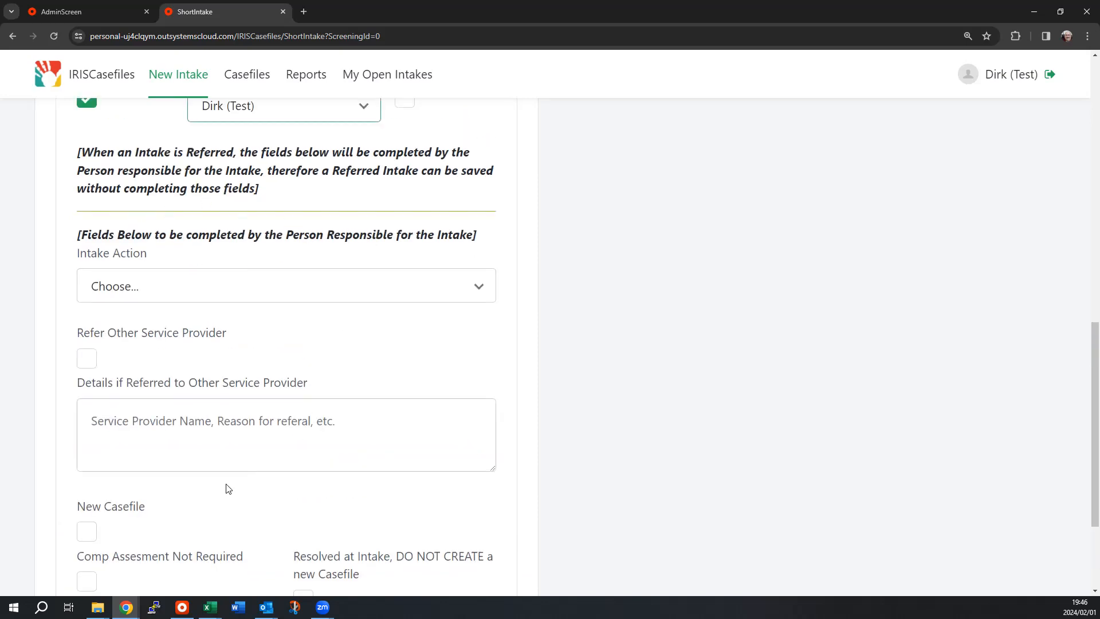
{"action": "scroll", "coordinate": [342, 226], "scroll_direction": "up", "scroll_amount": 2}
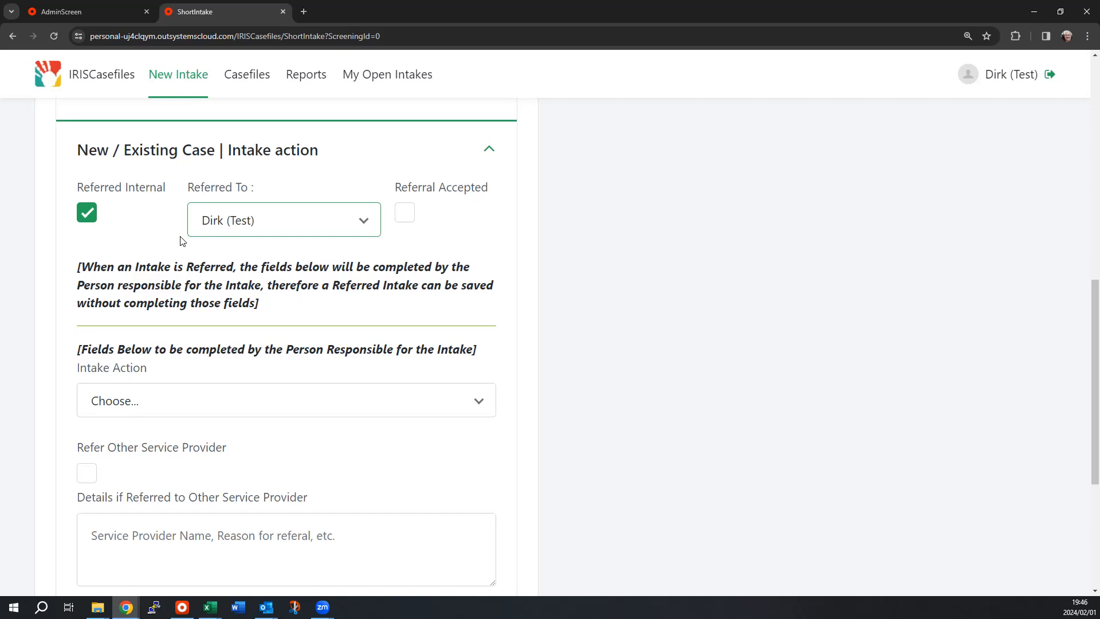
{"action": "scroll", "coordinate": [212, 240], "scroll_direction": "down", "scroll_amount": 2}
{"action": "scroll", "coordinate": [211, 239], "scroll_direction": "down", "scroll_amount": 1}
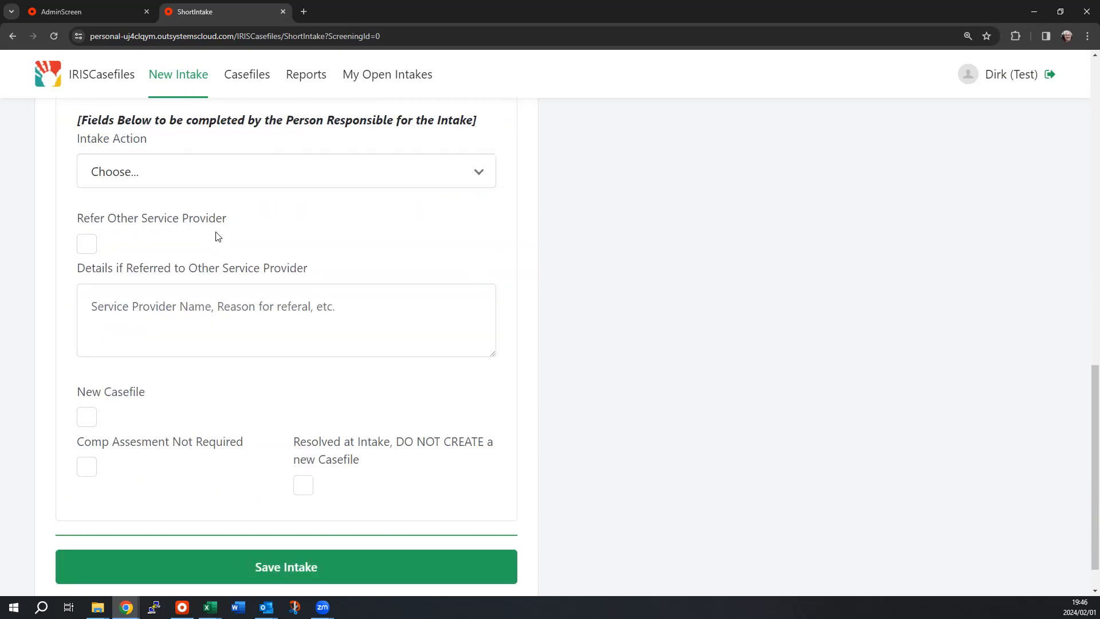
{"action": "scroll", "coordinate": [217, 235], "scroll_direction": "up", "scroll_amount": 1}
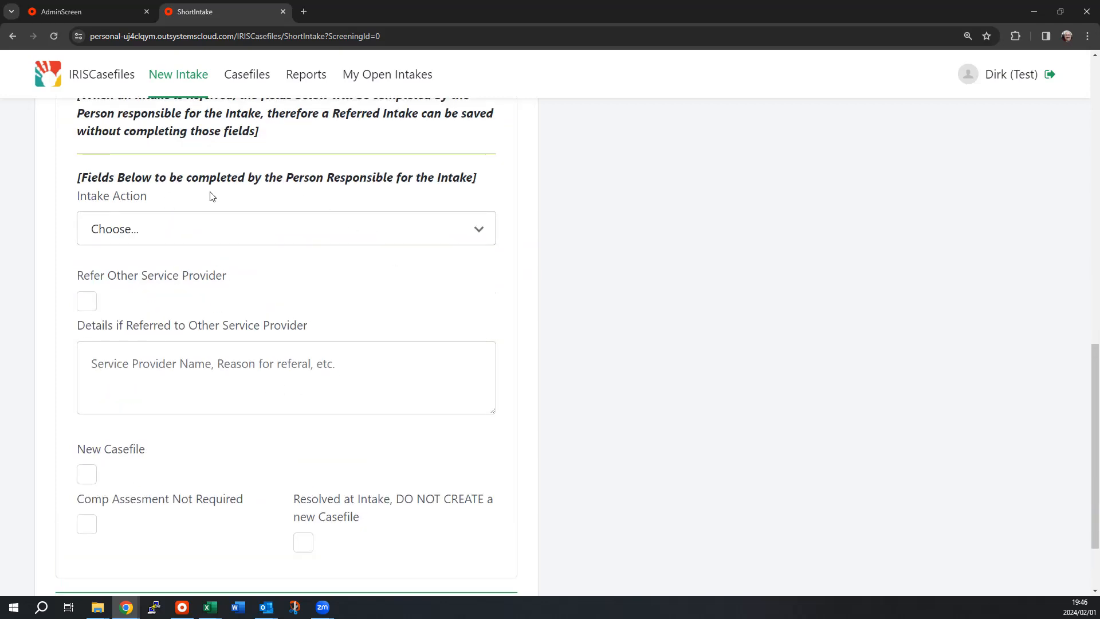
Review the fields reserved for the person responsible for the intake, and save the referred intake without completing them
{"action": "scroll", "coordinate": [196, 169], "scroll_direction": "up", "scroll_amount": 1}
{"action": "scroll", "coordinate": [103, 163], "scroll_direction": "up", "scroll_amount": 1}
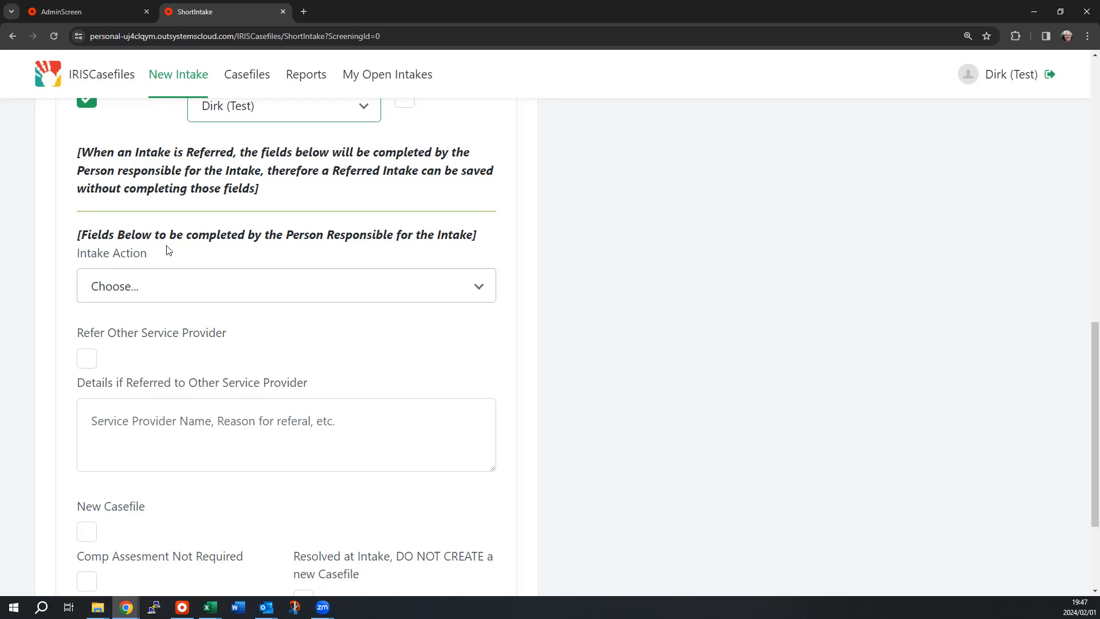
{"action": "scroll", "coordinate": [324, 252], "scroll_direction": "down", "scroll_amount": 3}
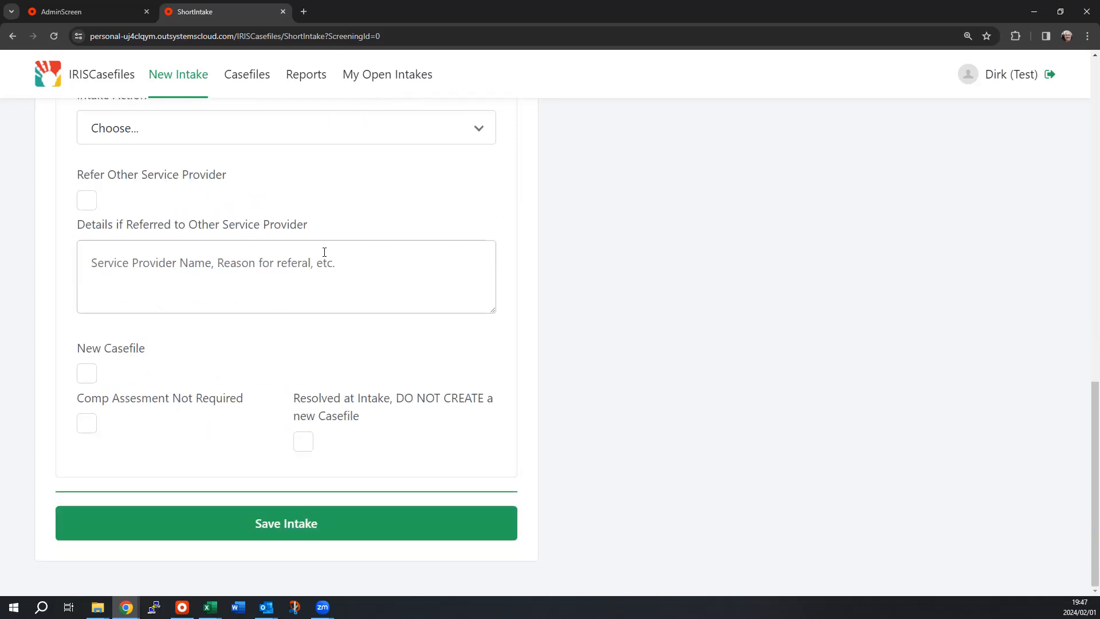
{"action": "scroll", "coordinate": [304, 235], "scroll_direction": "up", "scroll_amount": 3}
{"action": "scroll", "coordinate": [298, 237], "scroll_direction": "down", "scroll_amount": 3}
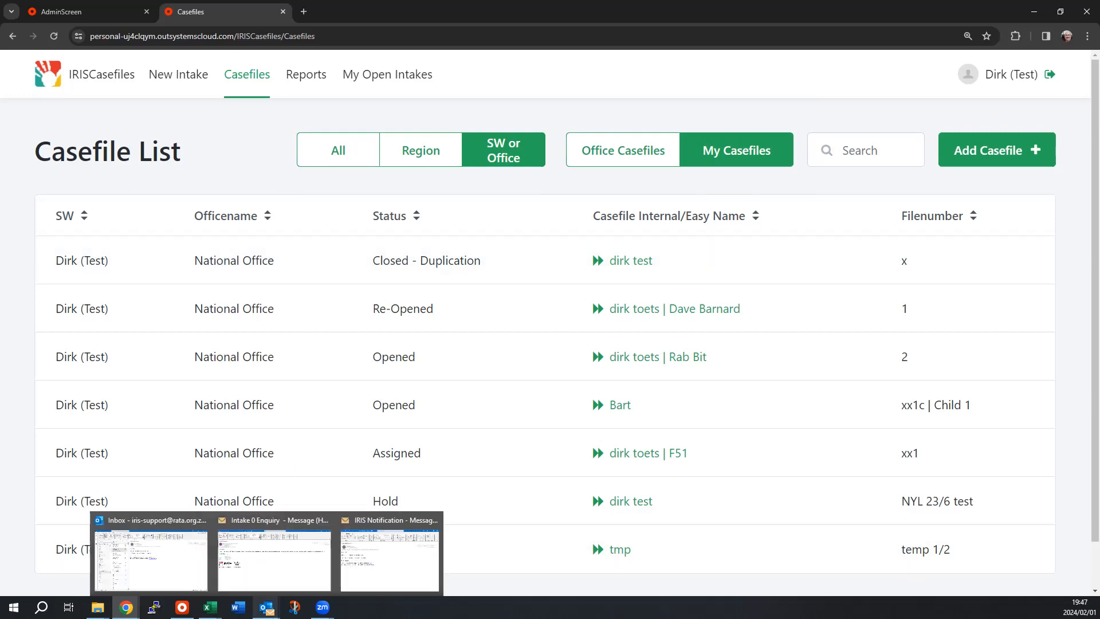
Switch to Outlook and maximize its main window
{"action": "right_click", "coordinate": [266, 607]}
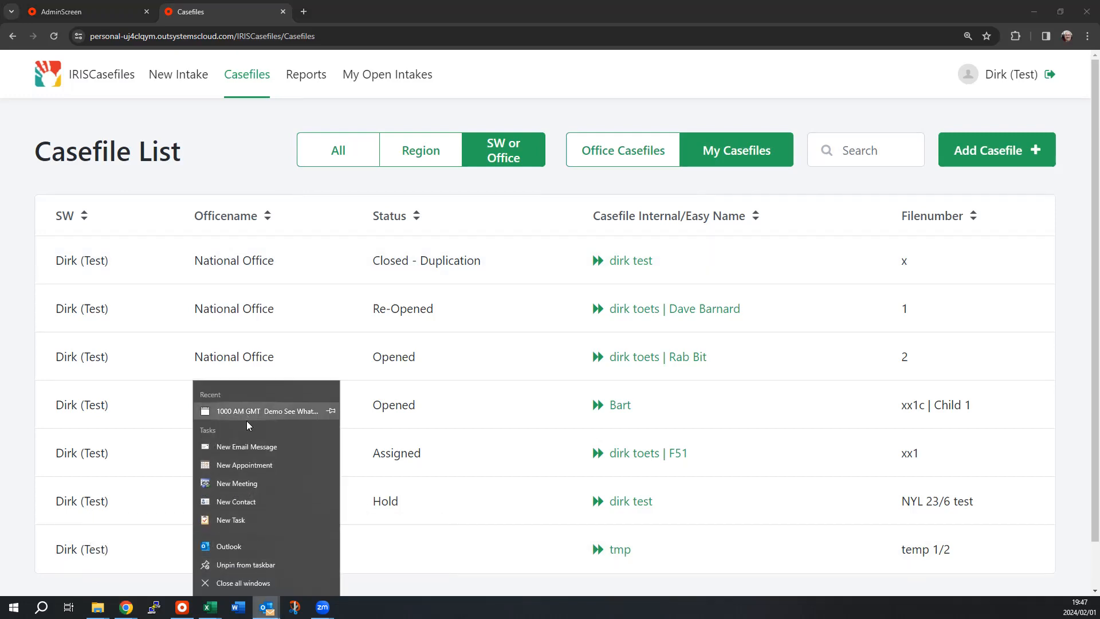
{"action": "left_click", "coordinate": [232, 549]}
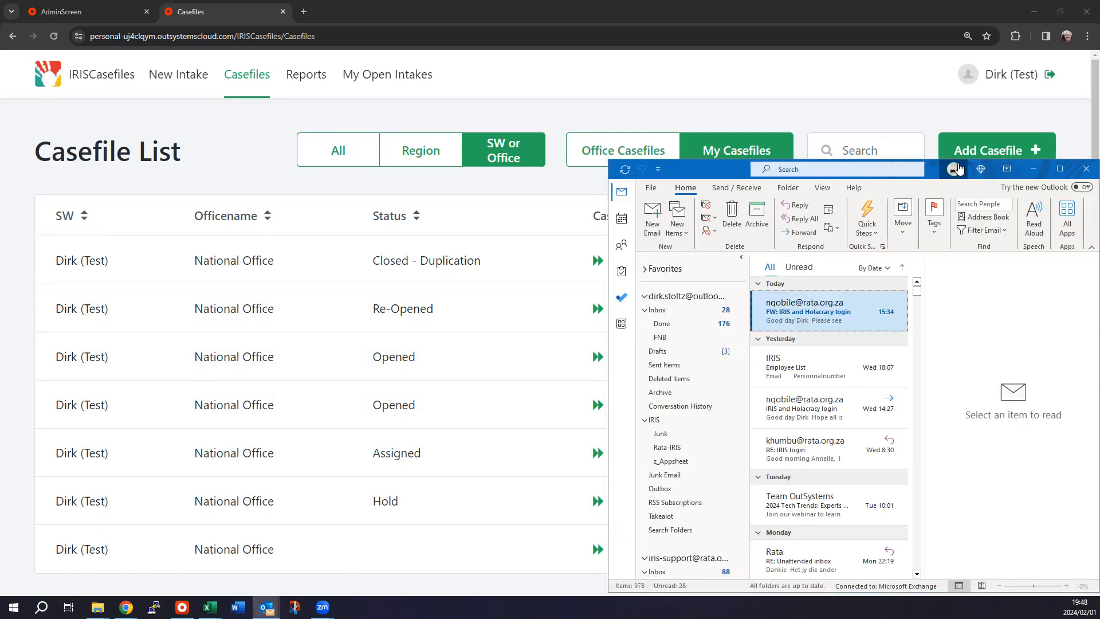
{"action": "double_click", "coordinate": [859, 168]}
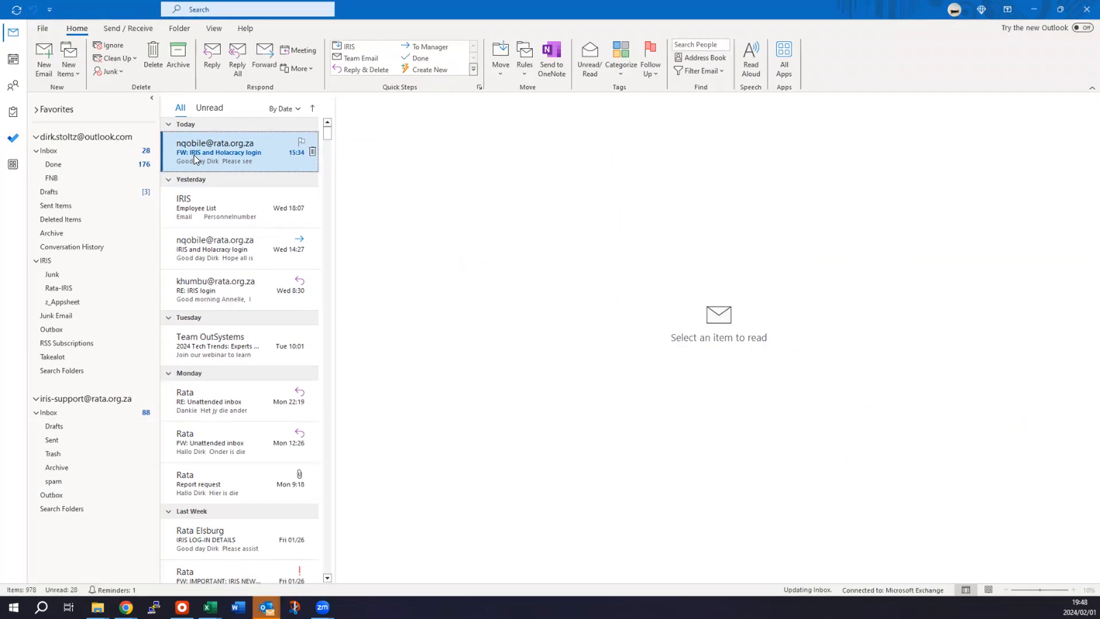
Open the newest IRIS Notification message in the support mailbox's inbox and follow its My Open Intakes link
{"action": "left_click", "coordinate": [50, 412]}
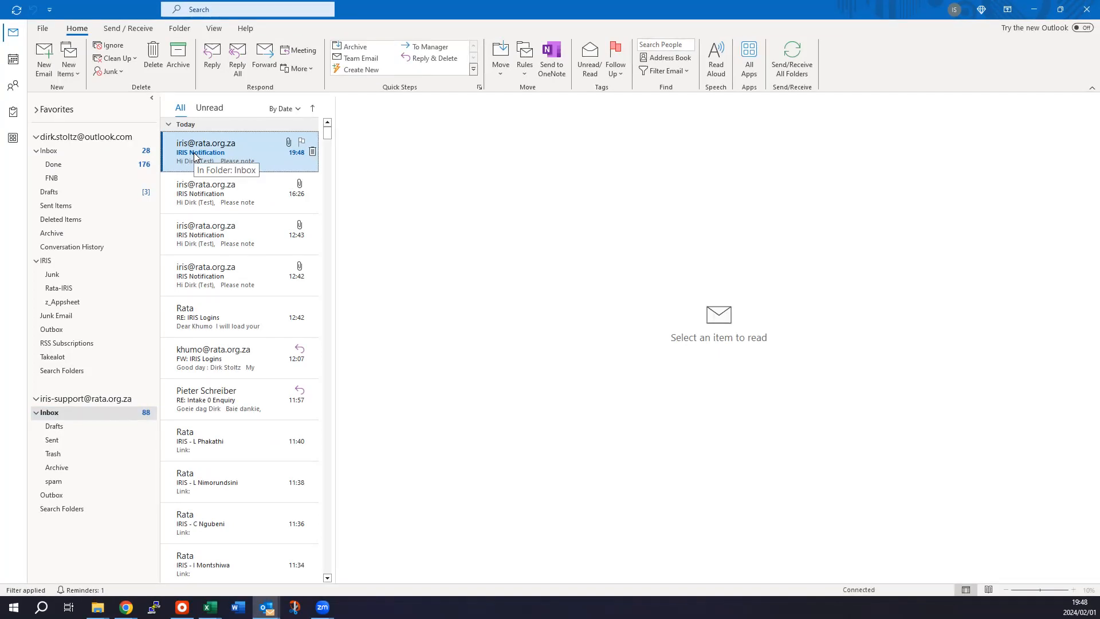
{"action": "double_click", "coordinate": [194, 153]}
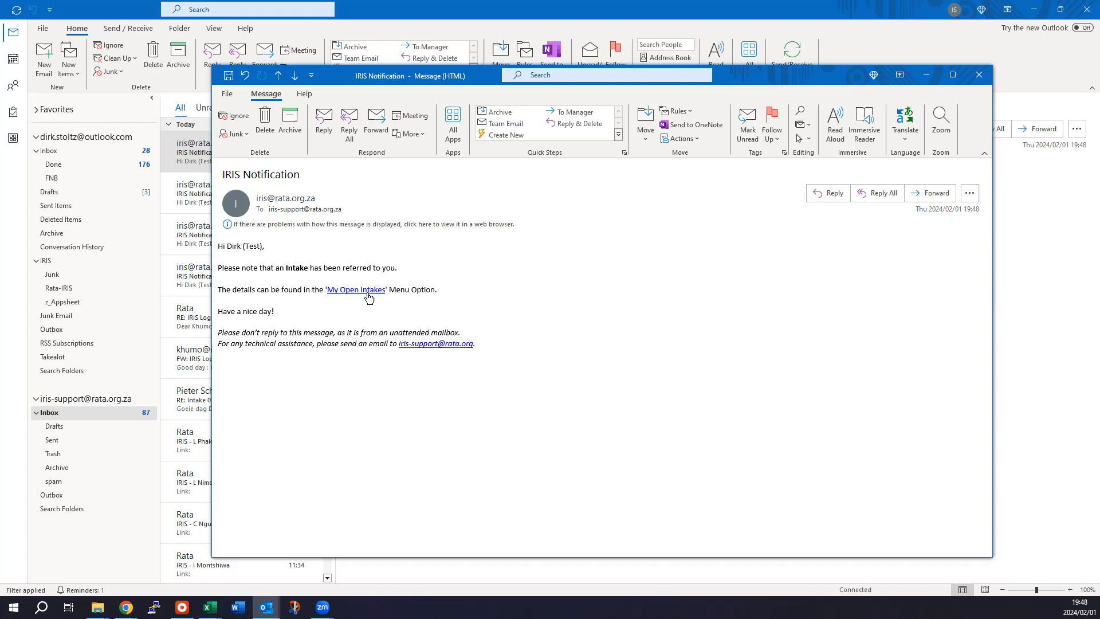
{"action": "left_click", "coordinate": [351, 290]}
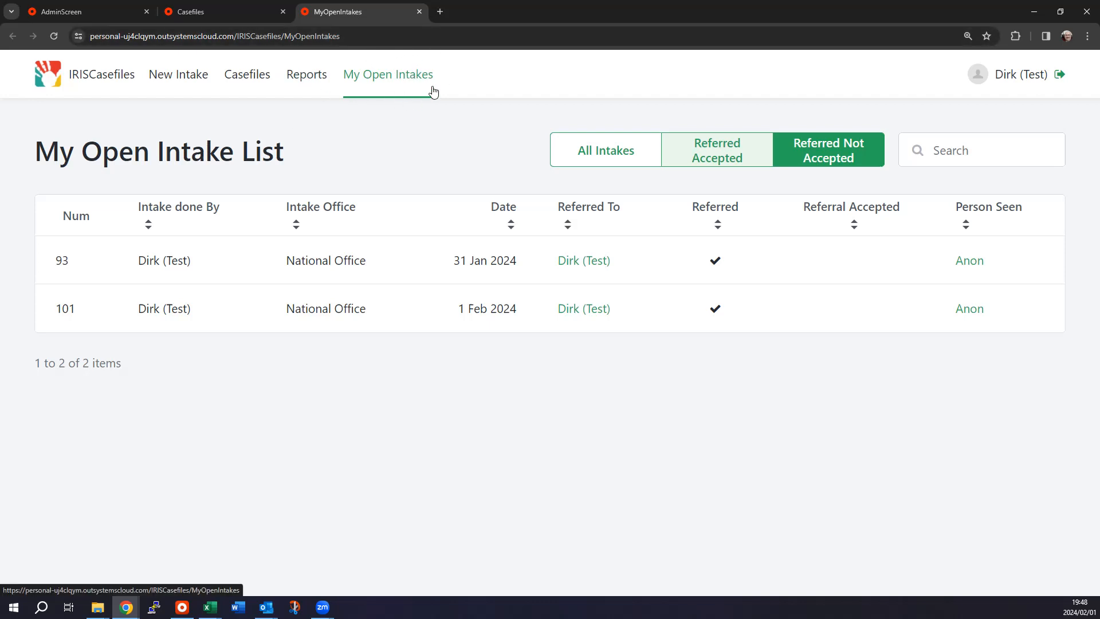
Sort the My Open Intake List by date with the newest intake first
{"action": "left_click", "coordinate": [447, 226]}
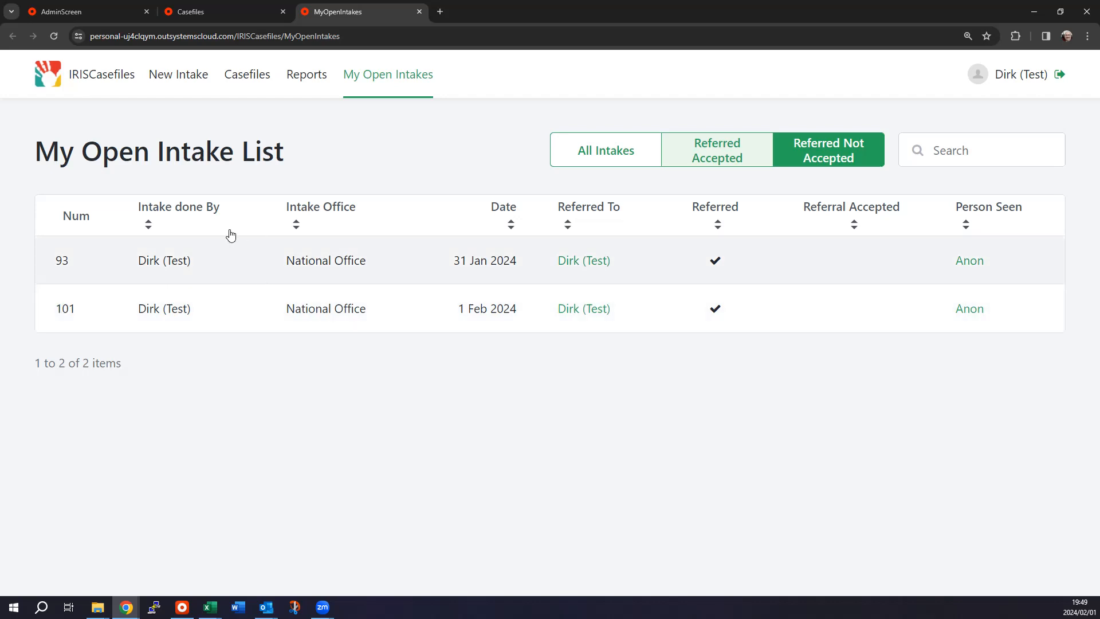
{"action": "left_click", "coordinate": [312, 236]}
{"action": "left_click", "coordinate": [512, 226]}
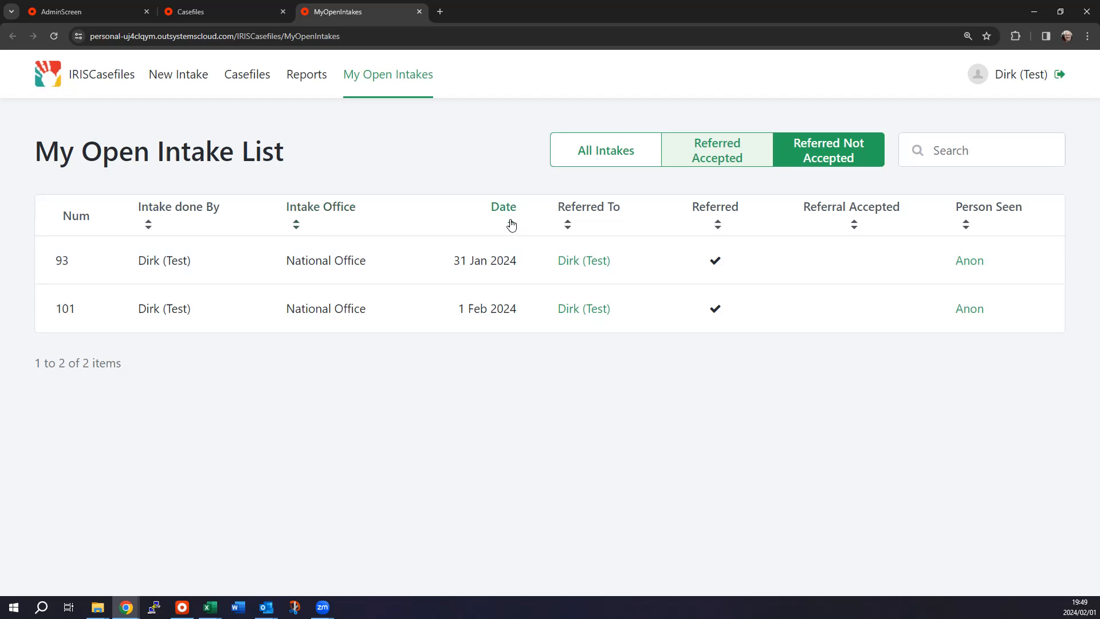
{"action": "left_click", "coordinate": [513, 226]}
{"action": "left_click", "coordinate": [513, 224]}
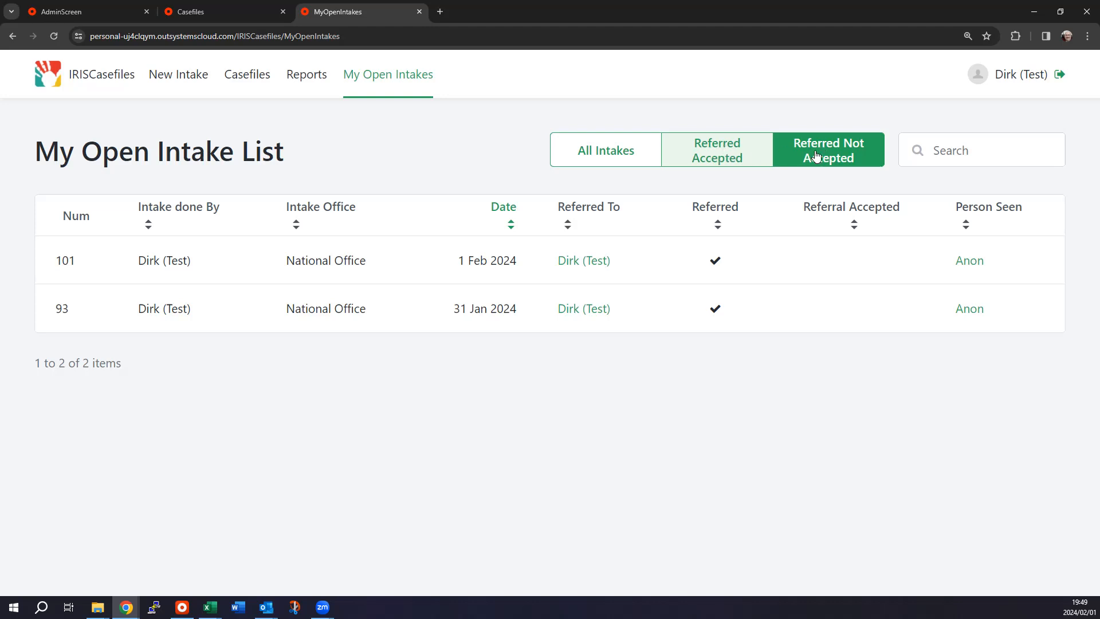
Compare the Referred Accepted and Referred Not Accepted intakes, ending on the Referred Not Accepted list
{"action": "left_click", "coordinate": [704, 161]}
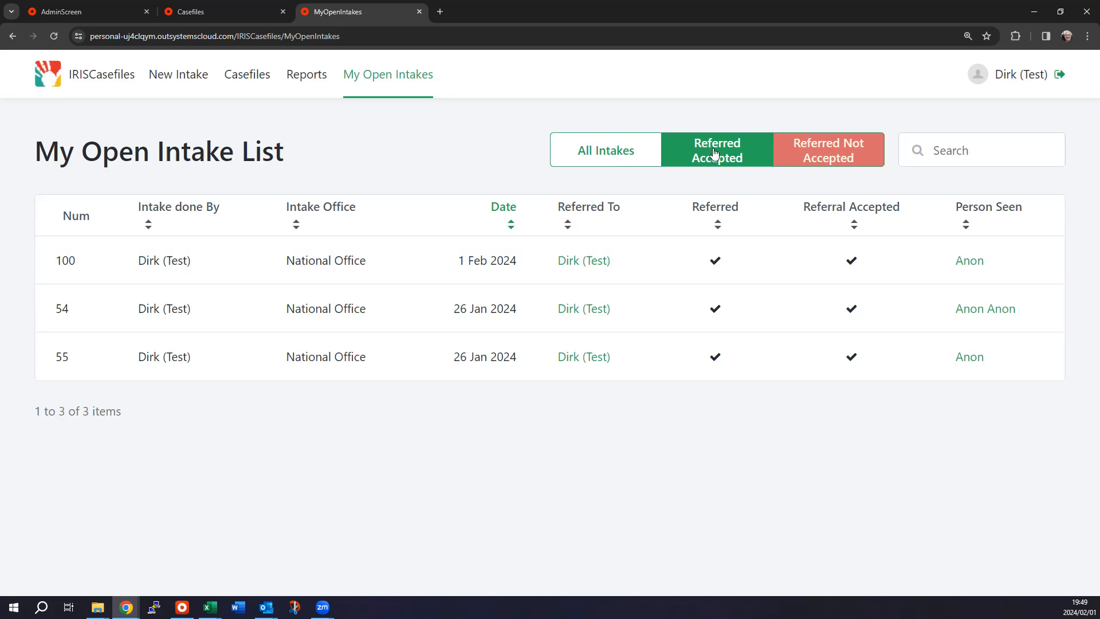
{"action": "left_click", "coordinate": [816, 157]}
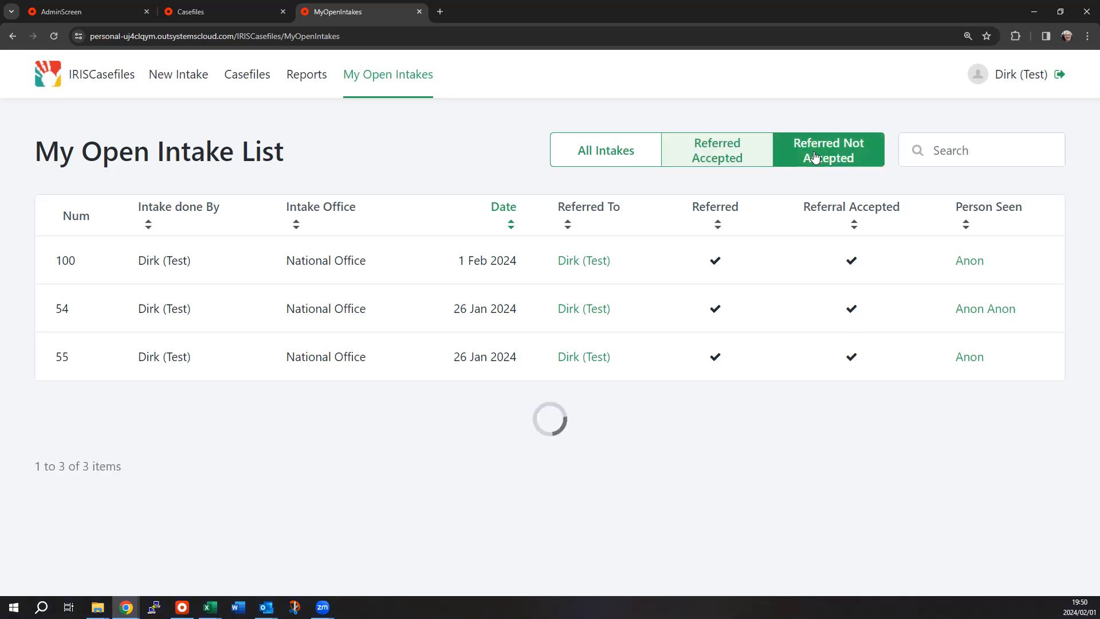
{"action": "left_click", "coordinate": [716, 154]}
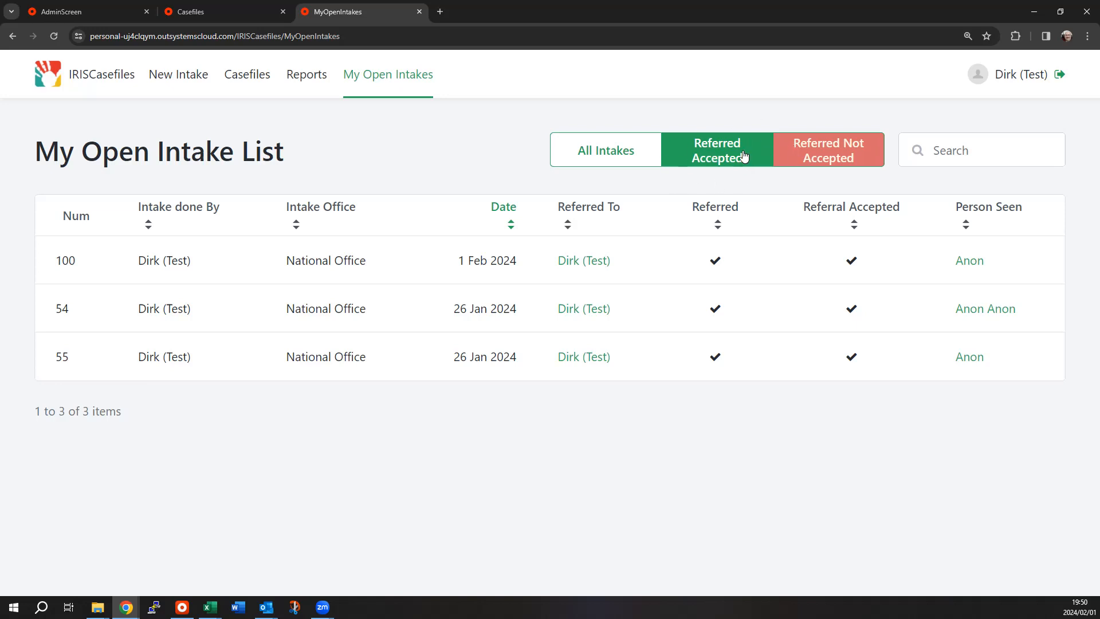
{"action": "left_click", "coordinate": [808, 156]}
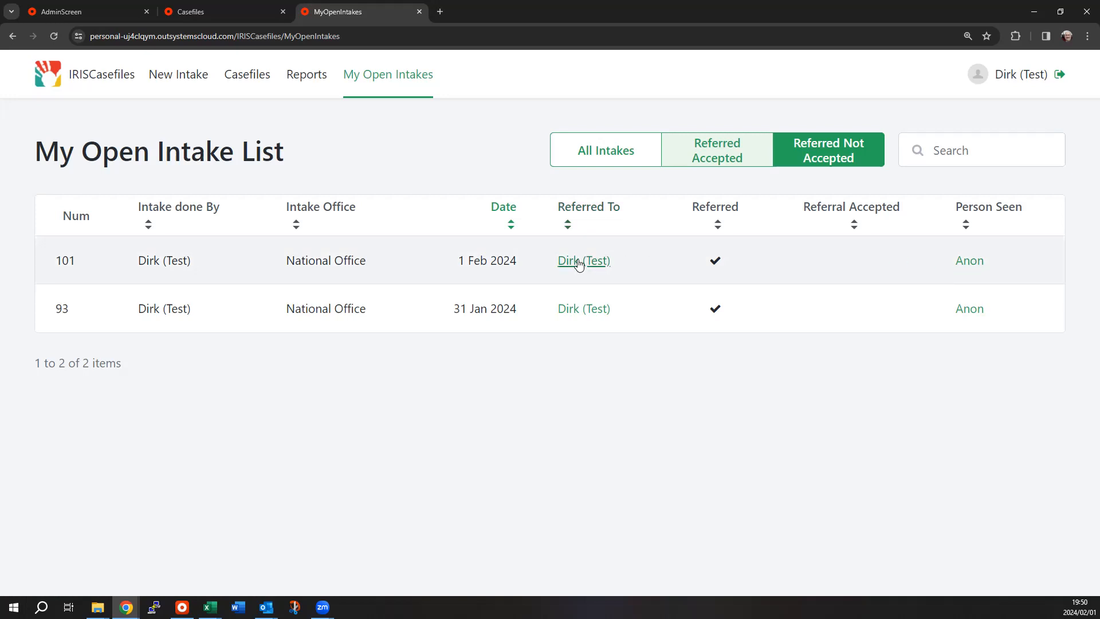
Open the 1 Feb 2024 intake for Anon and expand its New / Existing Case | Intake action section
{"action": "left_click", "coordinate": [972, 261]}
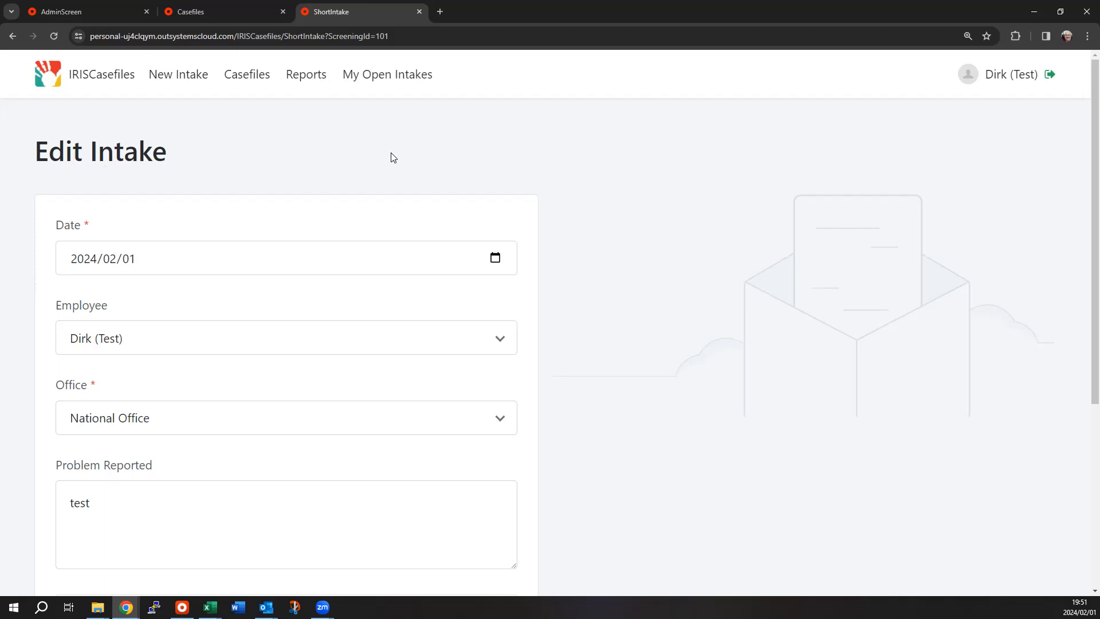
{"action": "scroll", "coordinate": [431, 218], "scroll_direction": "down", "scroll_amount": 5}
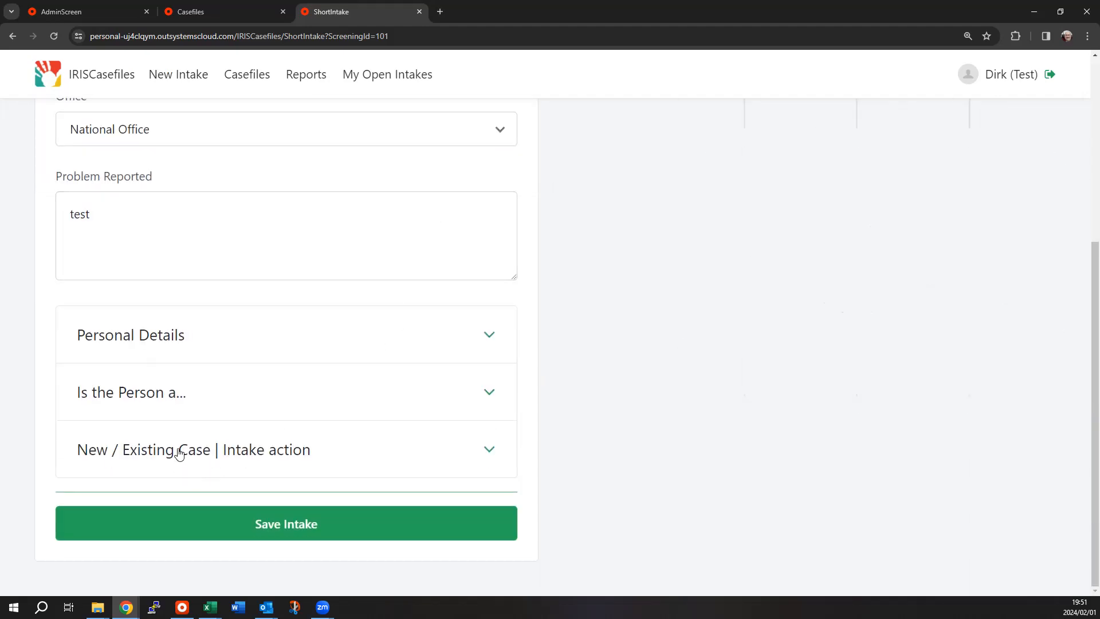
{"action": "left_click", "coordinate": [97, 454]}
{"action": "scroll", "coordinate": [27, 418], "scroll_direction": "down", "scroll_amount": 5}
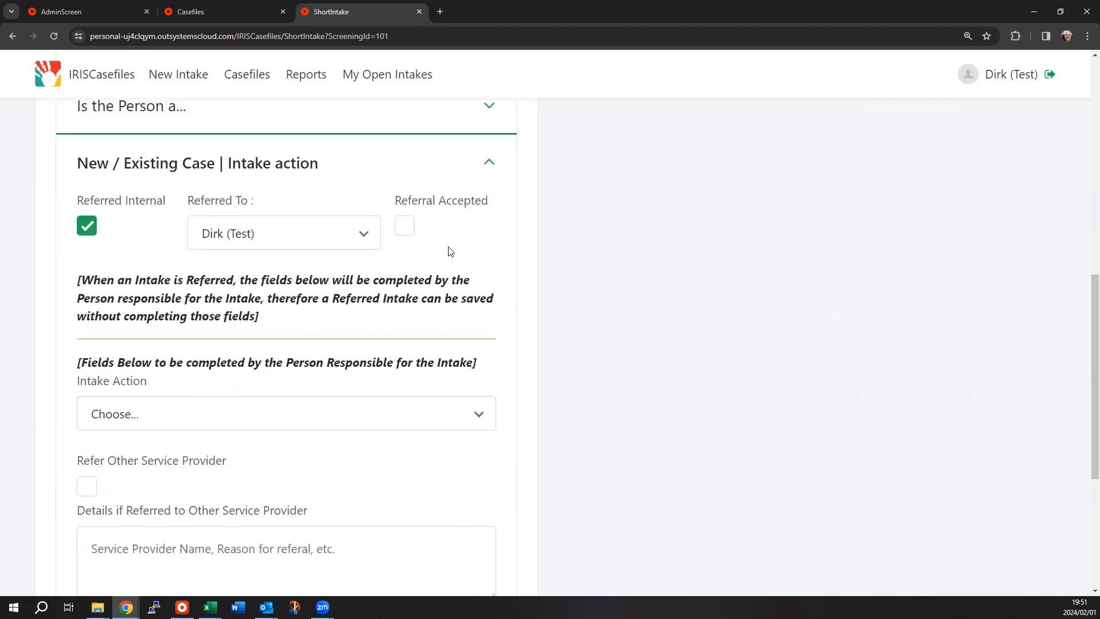
Mark the internal referral as accepted and review the fields for the person responsible for the intake
{"action": "scroll", "coordinate": [479, 238], "scroll_direction": "down", "scroll_amount": 1}
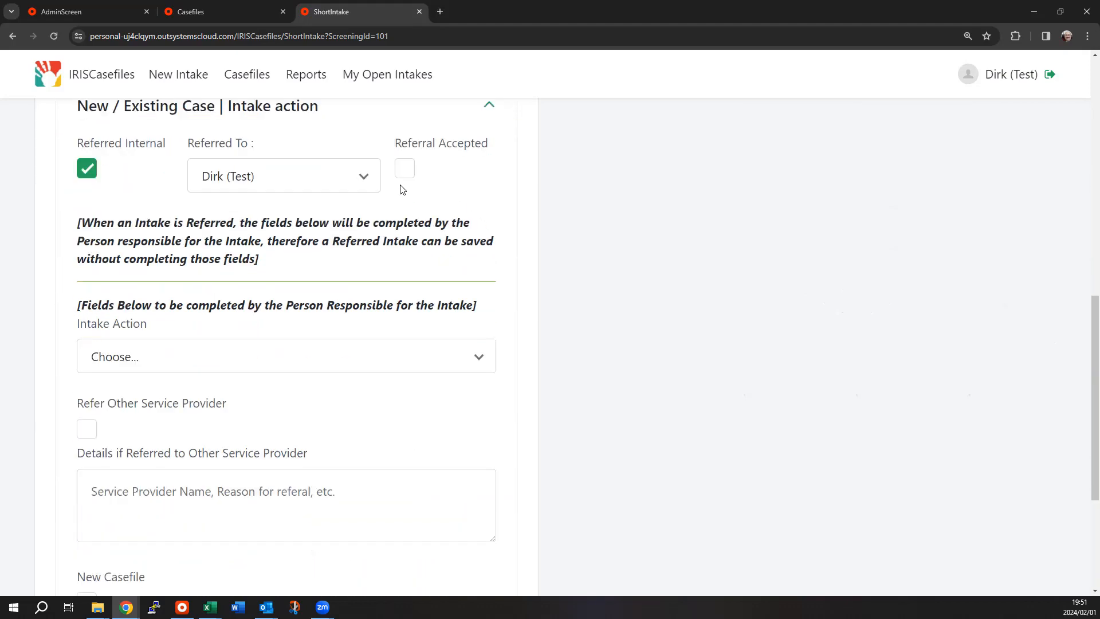
{"action": "left_click", "coordinate": [403, 170]}
{"action": "scroll", "coordinate": [415, 207], "scroll_direction": "down", "scroll_amount": 2}
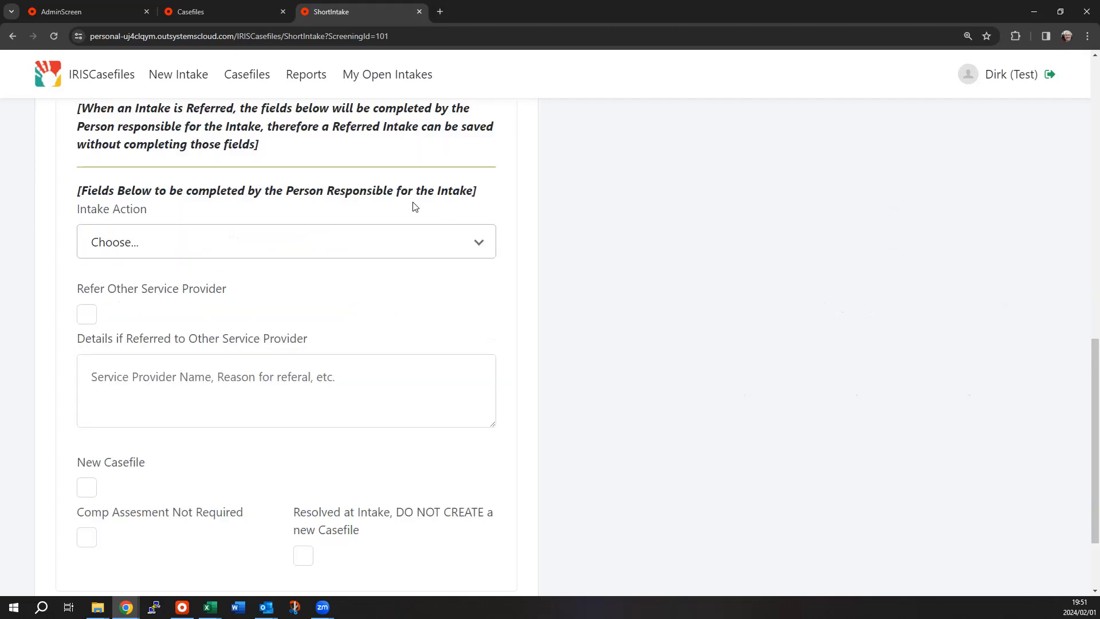
{"action": "scroll", "coordinate": [417, 189], "scroll_direction": "up", "scroll_amount": 2}
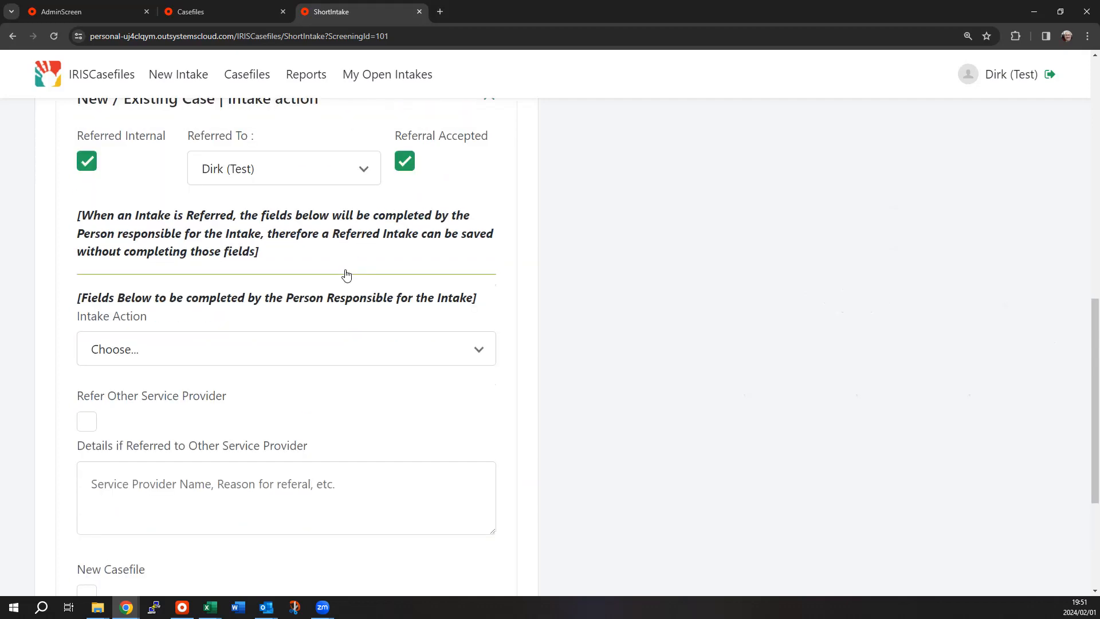
{"action": "scroll", "coordinate": [346, 275], "scroll_direction": "down", "scroll_amount": 2}
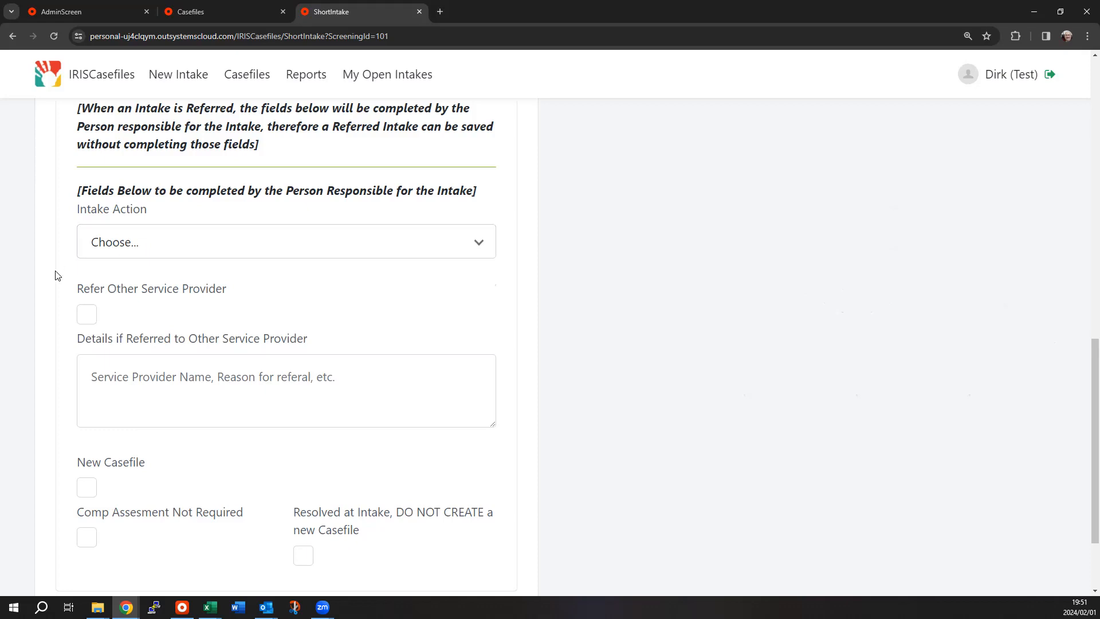
Examine the external and internal Intake Action options and the details field for referral to another service provider
{"action": "scroll", "coordinate": [124, 256], "scroll_direction": "down", "scroll_amount": 1}
{"action": "left_click", "coordinate": [133, 196]}
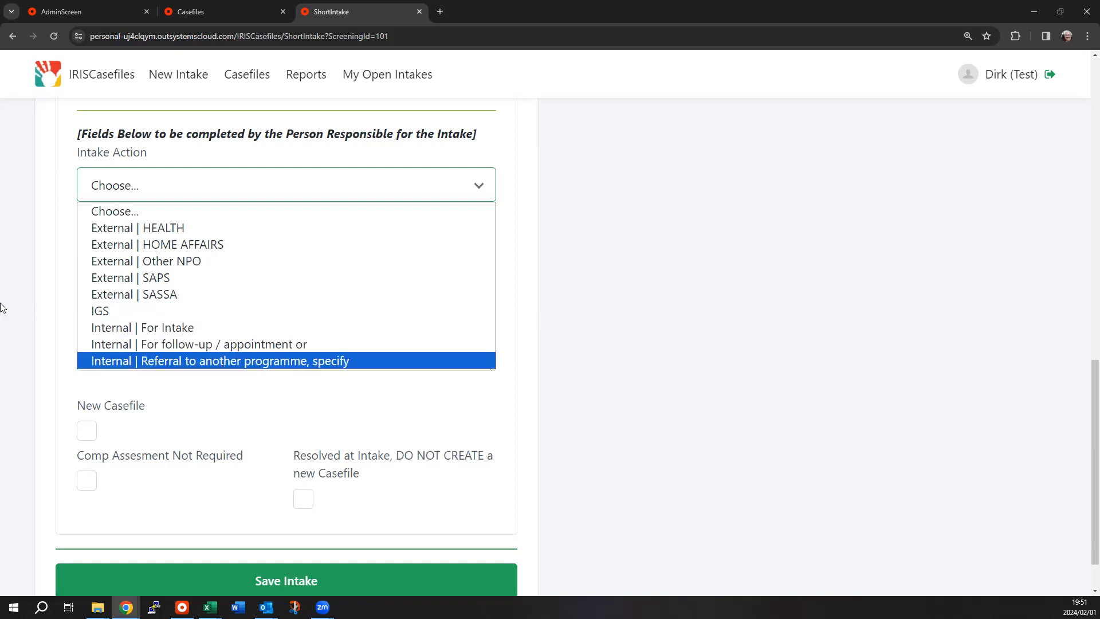
{"action": "left_click", "coordinate": [25, 290]}
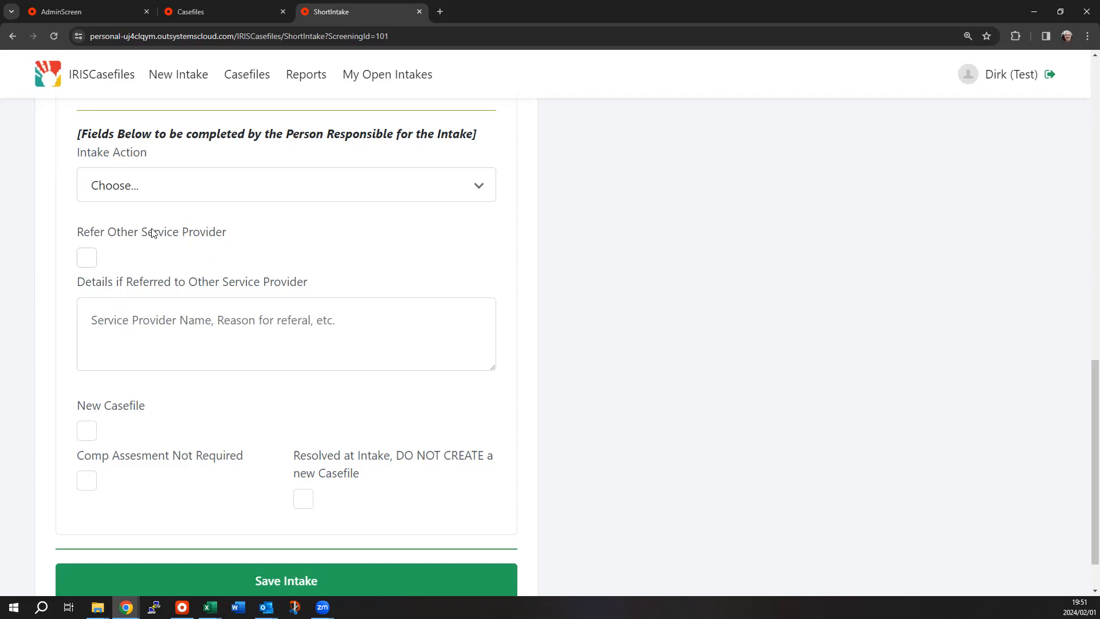
{"action": "left_click", "coordinate": [133, 199]}
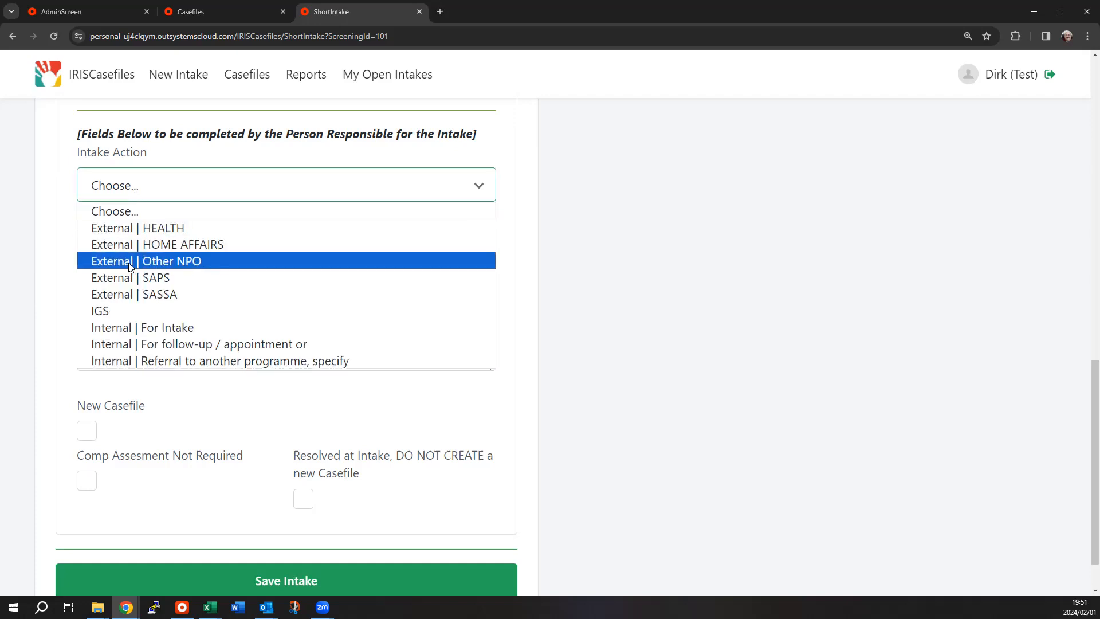
{"action": "left_click", "coordinate": [59, 268]}
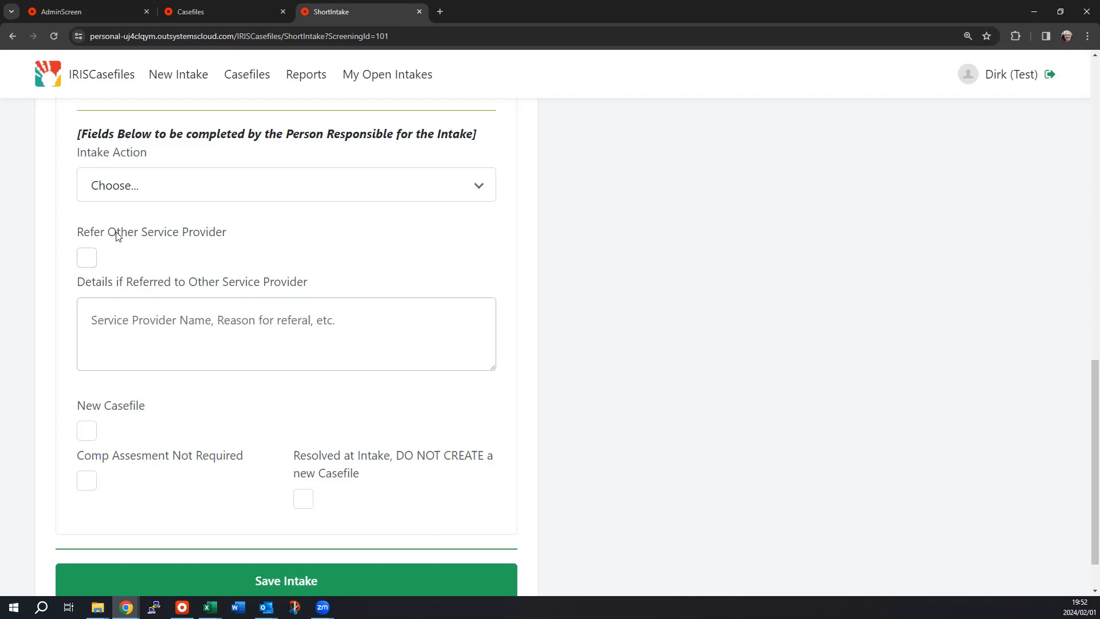
{"action": "left_click", "coordinate": [111, 195]}
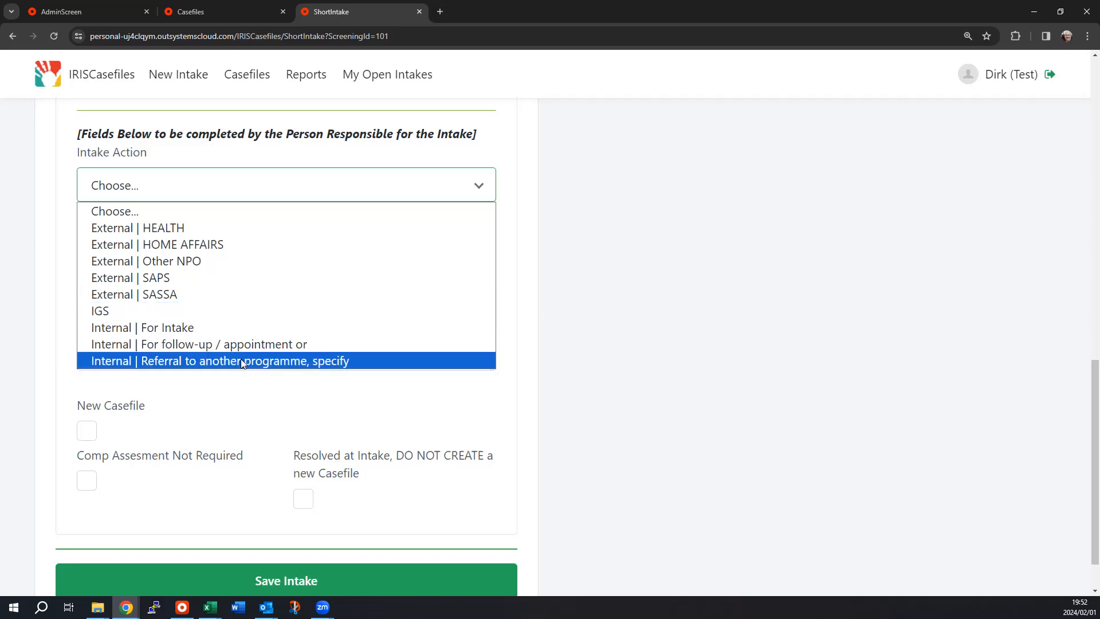
{"action": "left_click", "coordinate": [43, 306]}
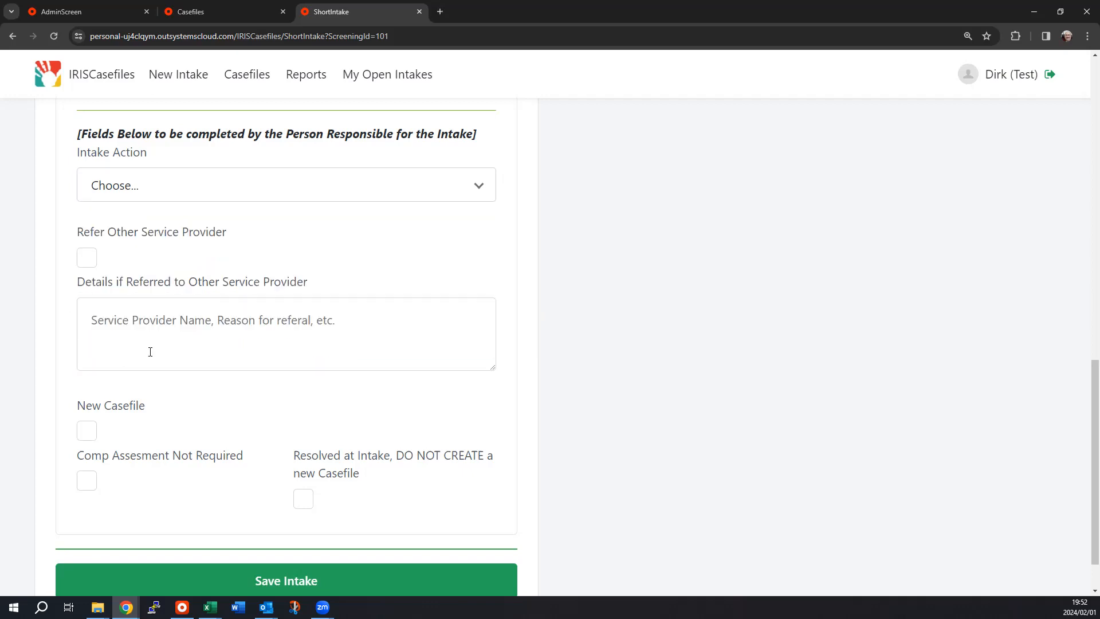
{"action": "left_click", "coordinate": [136, 186]}
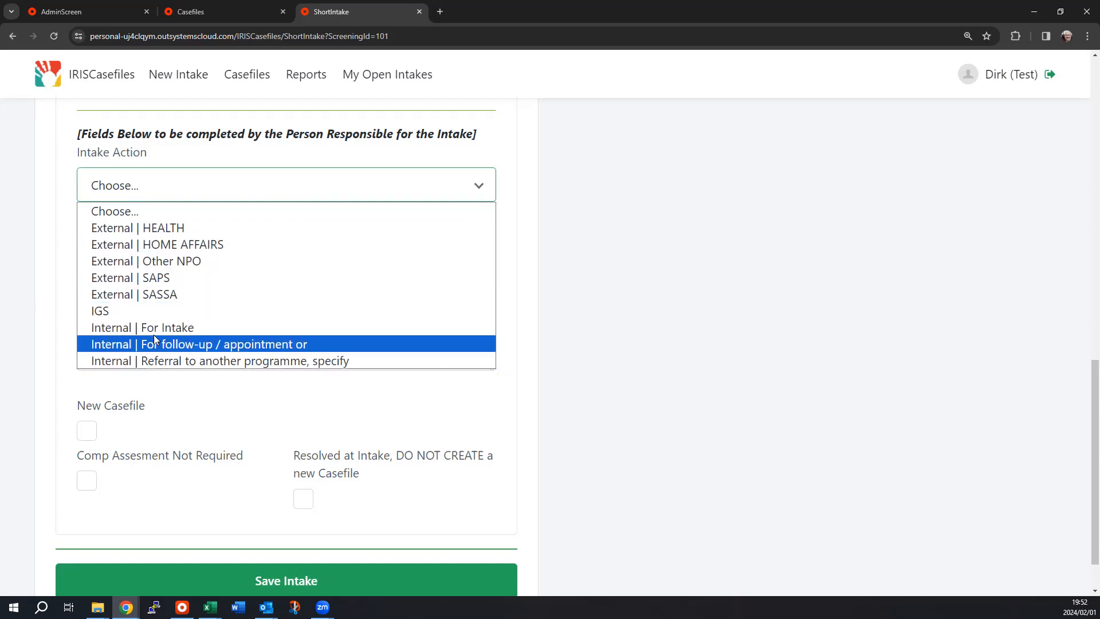
{"action": "left_click", "coordinate": [60, 269]}
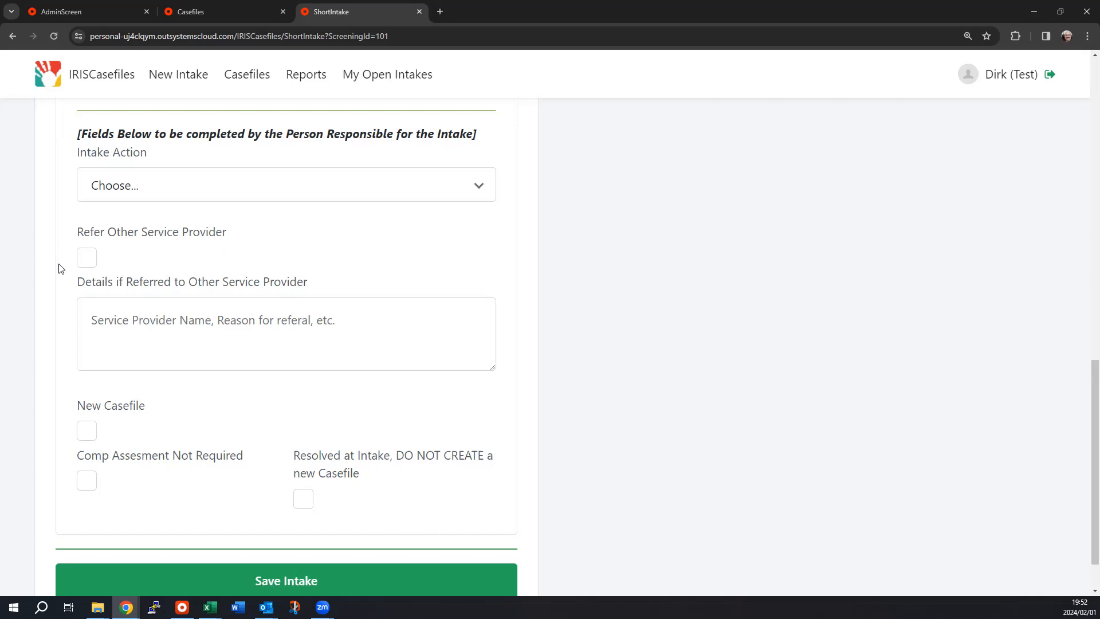
{"action": "left_click", "coordinate": [142, 317]}
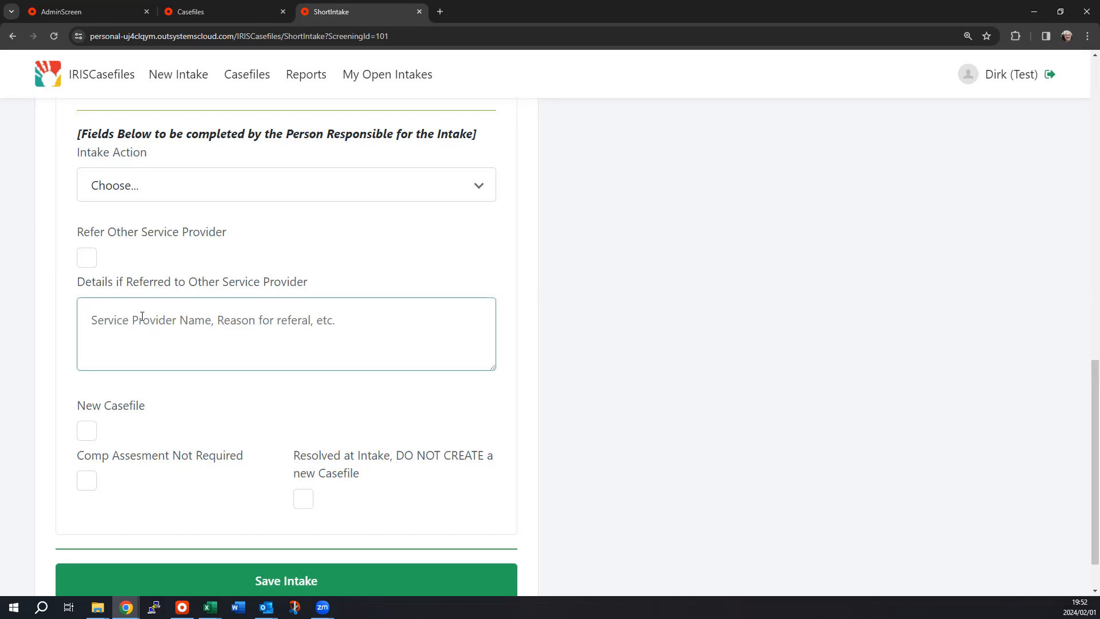
Set the intake action to "Internal | For Intake" and mark the intake for a new casefile
{"action": "left_click", "coordinate": [170, 189]}
{"action": "left_click", "coordinate": [214, 329]}
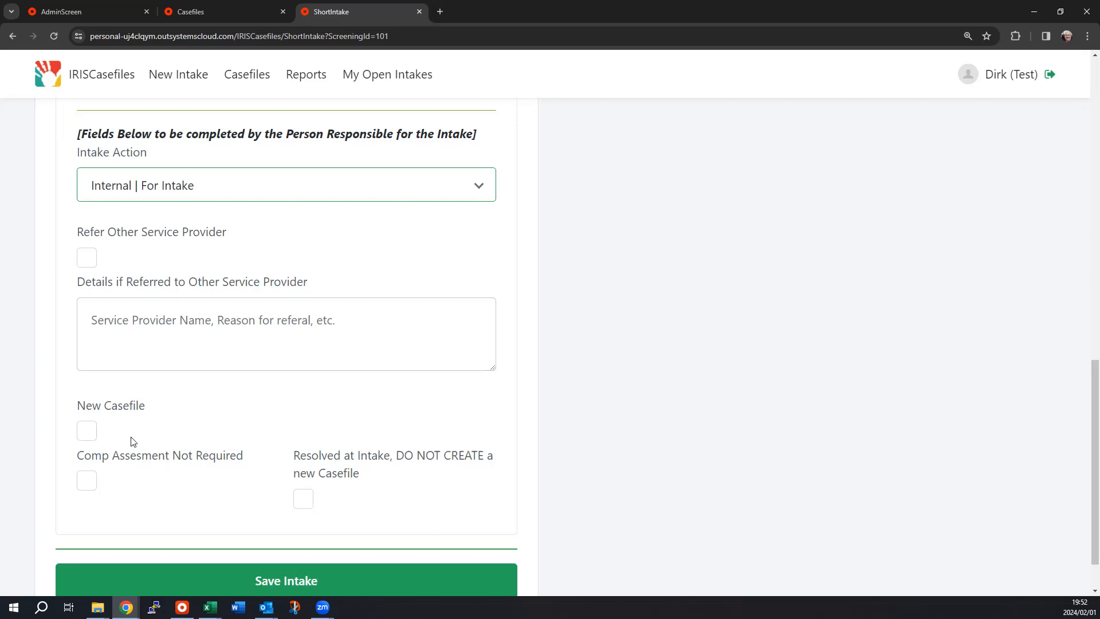
{"action": "left_click", "coordinate": [86, 434]}
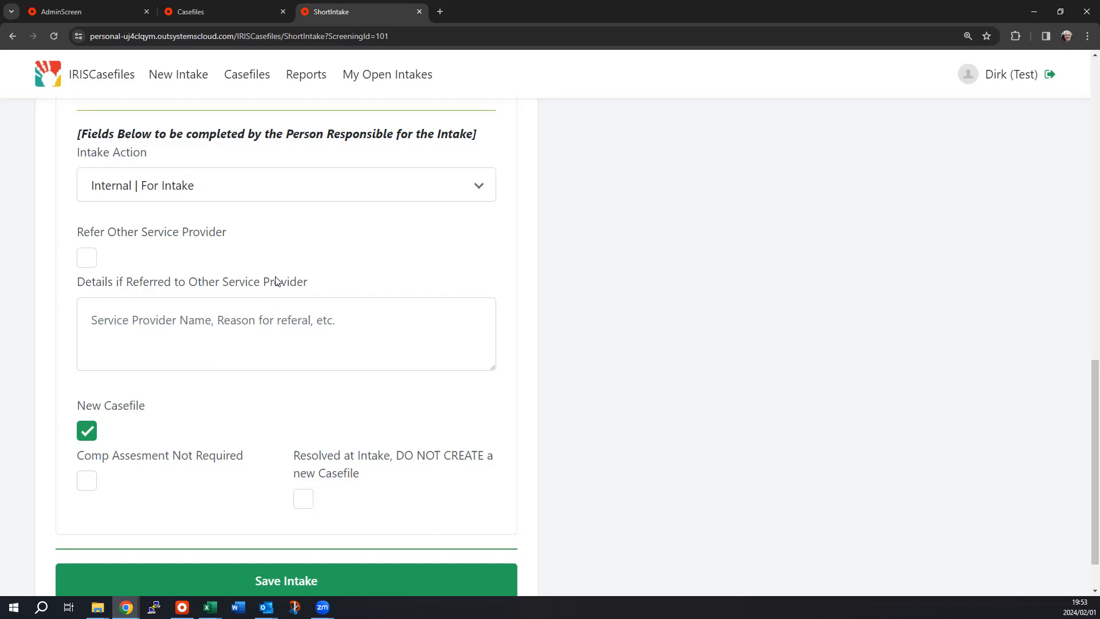
Set the intake action to "Internal | Referral to another programme, specify" and enter "Food Parcel" as the referral details
{"action": "left_click", "coordinate": [200, 189]}
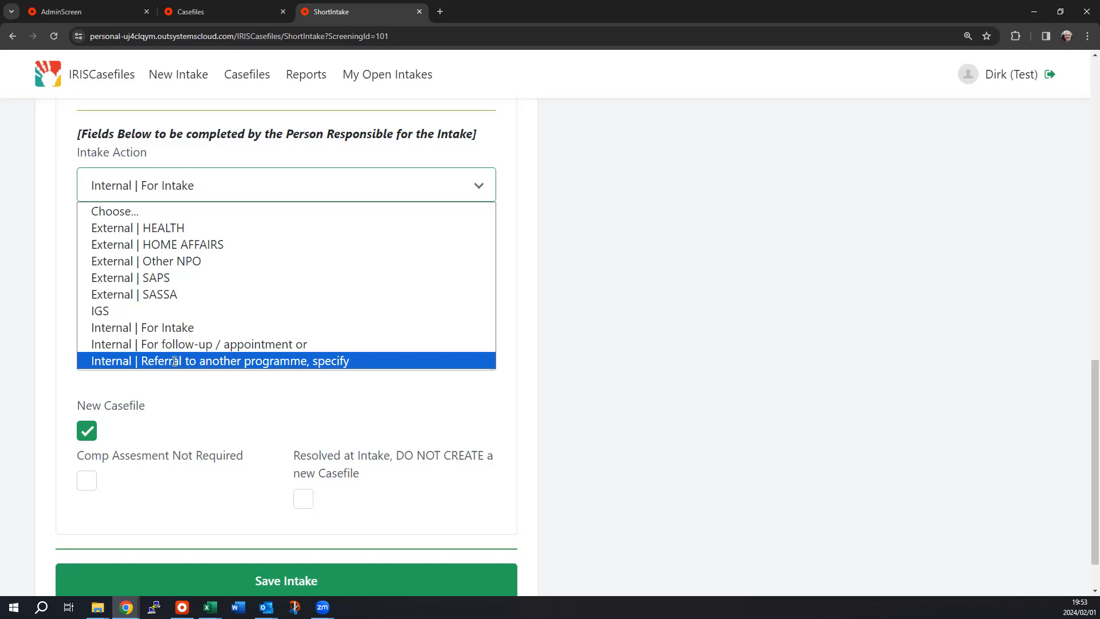
{"action": "key", "text": "Return"}
{"action": "left_click", "coordinate": [146, 321]}
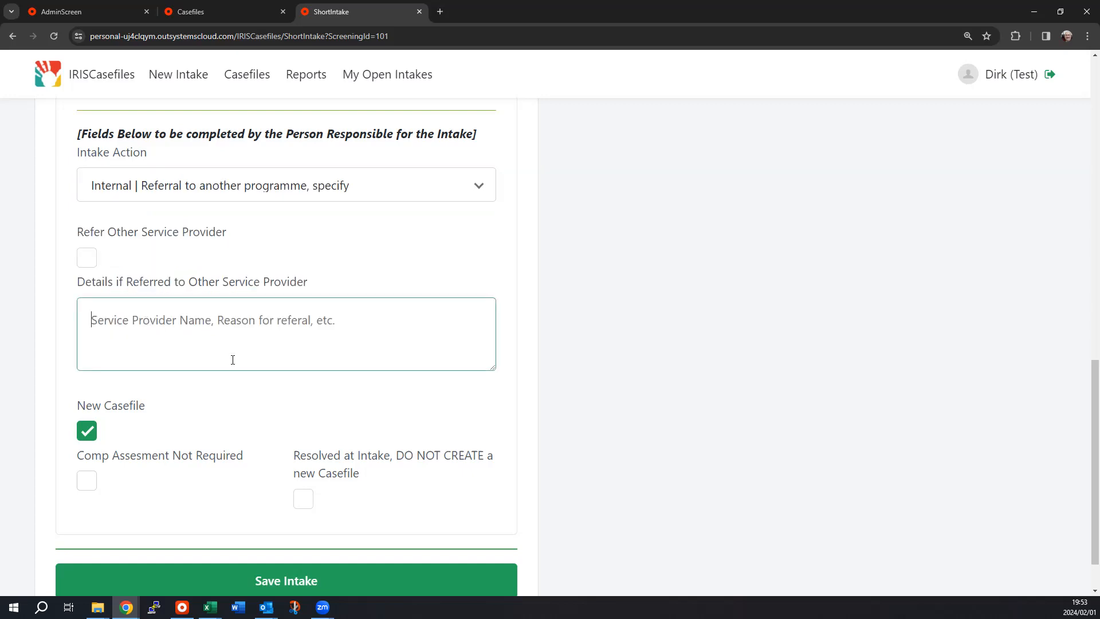
{"action": "type", "text": "Food Parcel"}
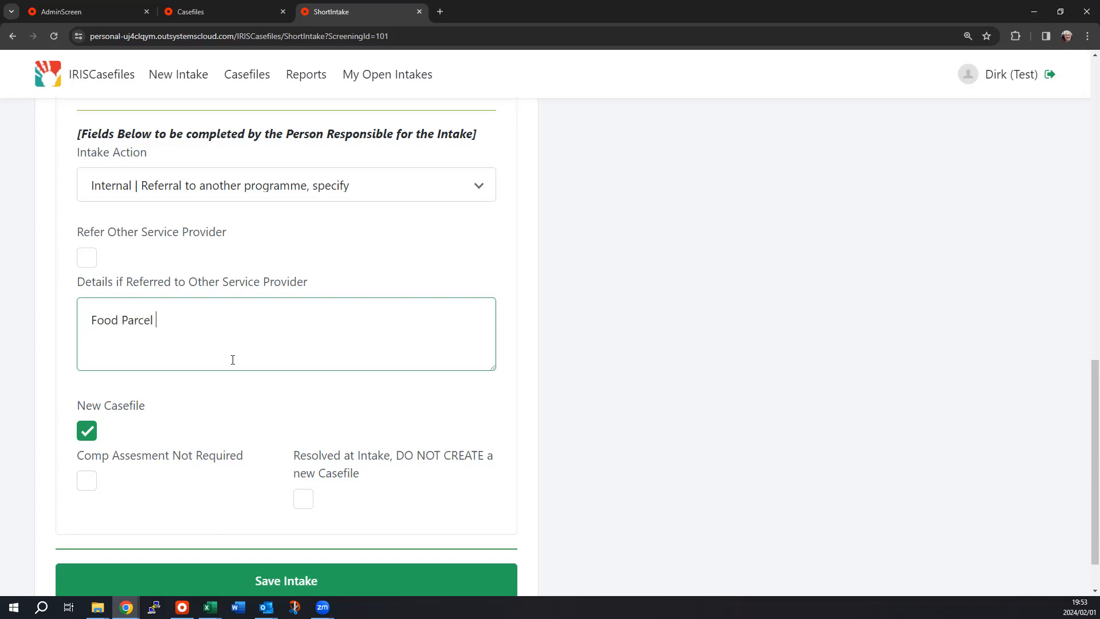
Unmark New Casefile and mark the intake as resolved at intake without creating a new casefile
{"action": "left_click", "coordinate": [87, 431]}
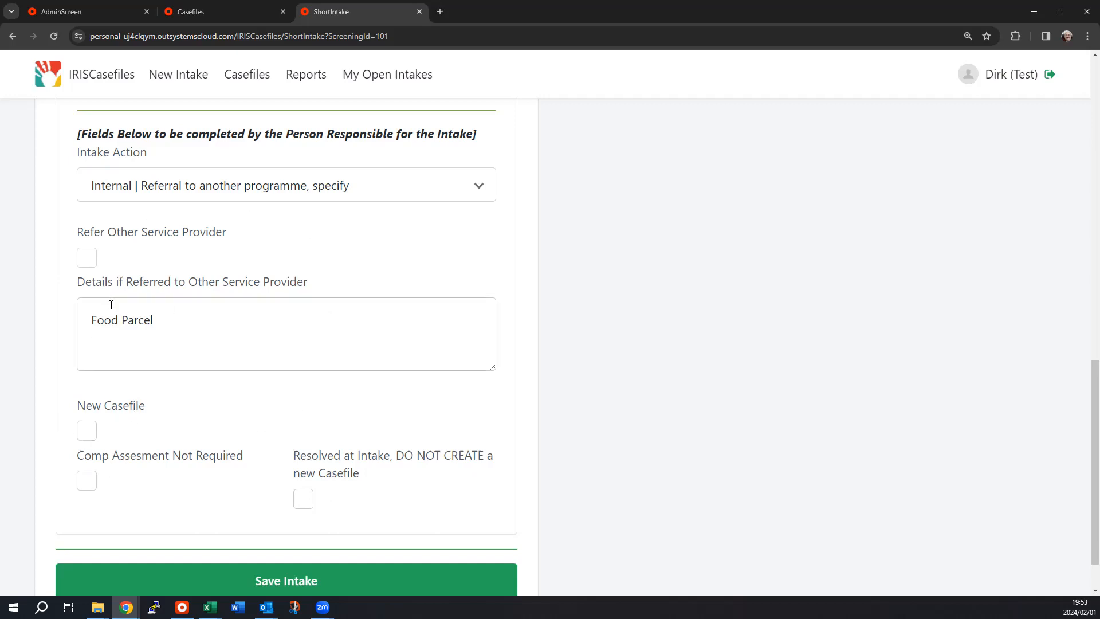
{"action": "left_click", "coordinate": [171, 321]}
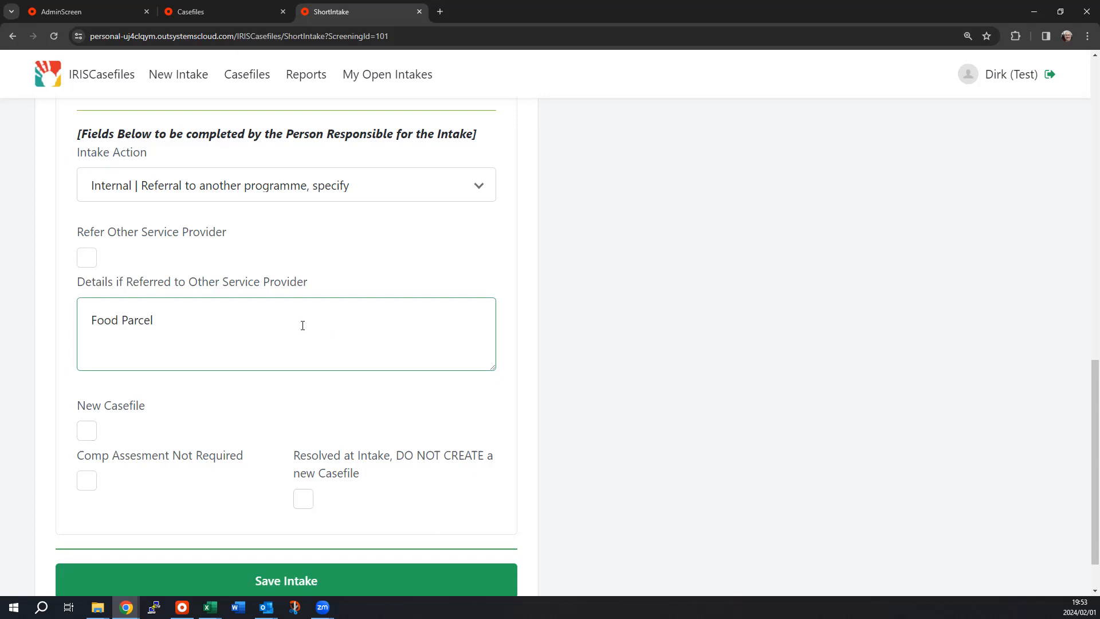
{"action": "left_click", "coordinate": [301, 502]}
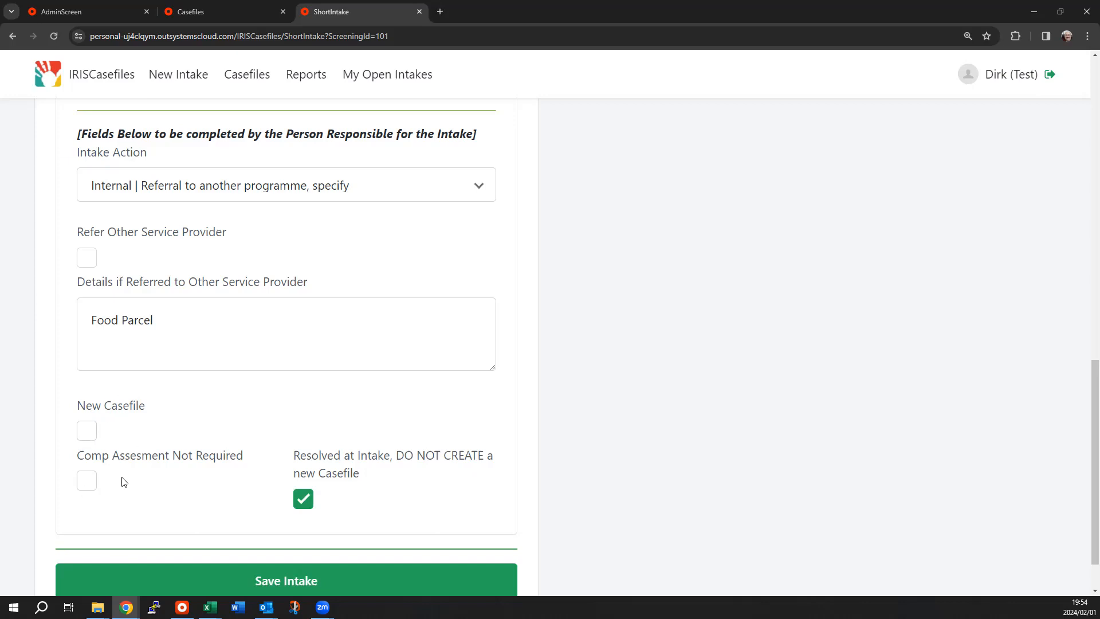
{"action": "scroll", "coordinate": [324, 441], "scroll_direction": "down", "scroll_amount": 1}
{"action": "scroll", "coordinate": [195, 321], "scroll_direction": "up", "scroll_amount": 2}
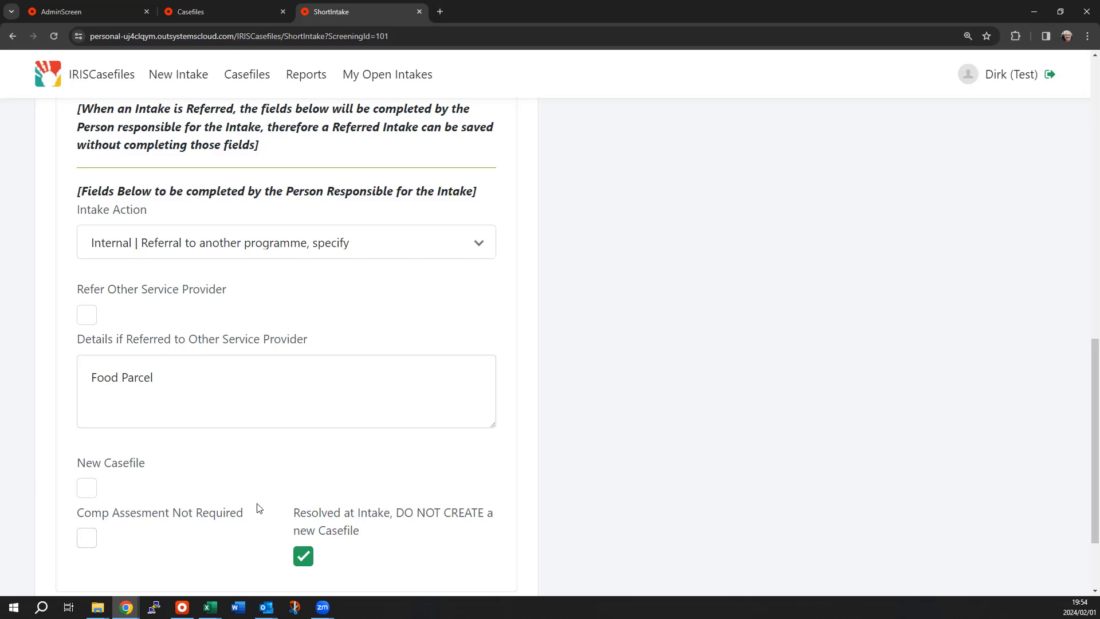
{"action": "scroll", "coordinate": [265, 519], "scroll_direction": "down", "scroll_amount": 1}
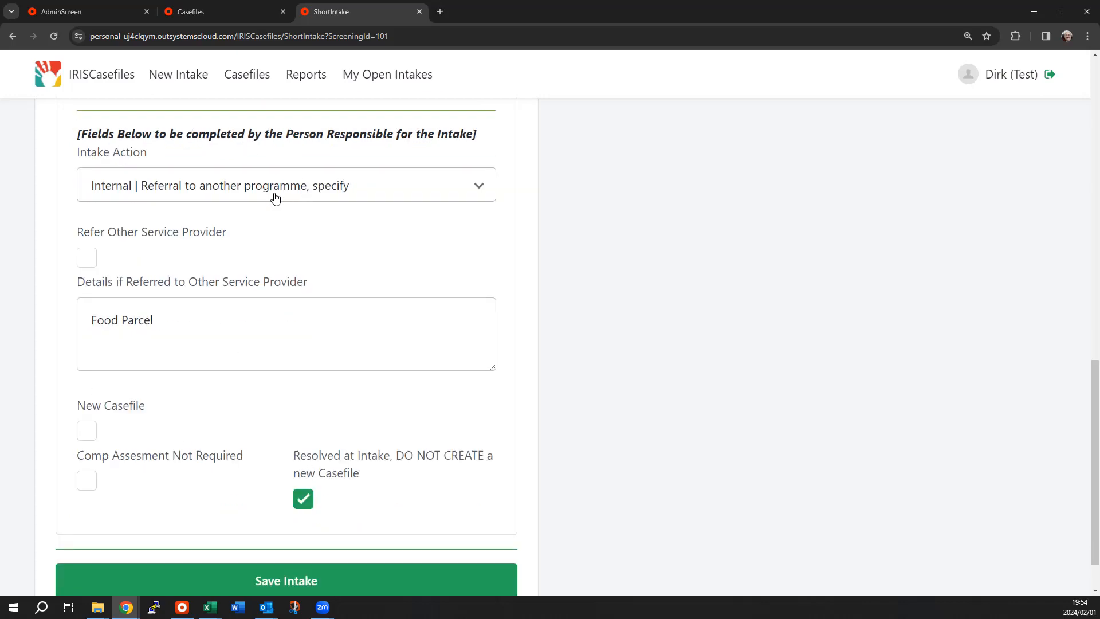
Set the intake action back to "Internal | For Intake" and clear the referral details text
{"action": "left_click", "coordinate": [251, 196]}
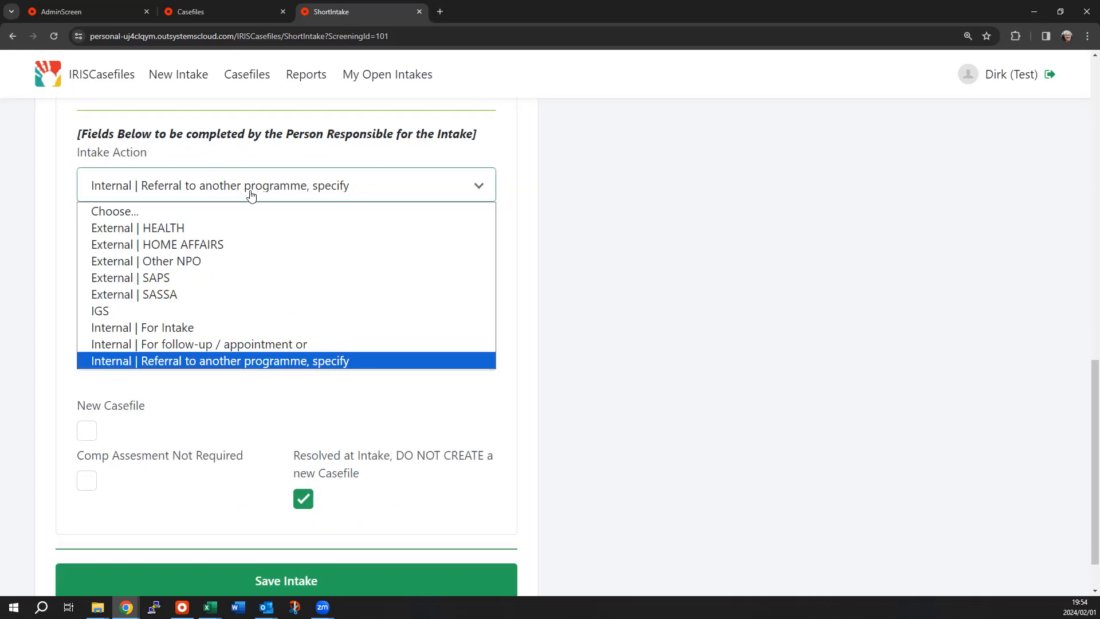
{"action": "left_click", "coordinate": [178, 328]}
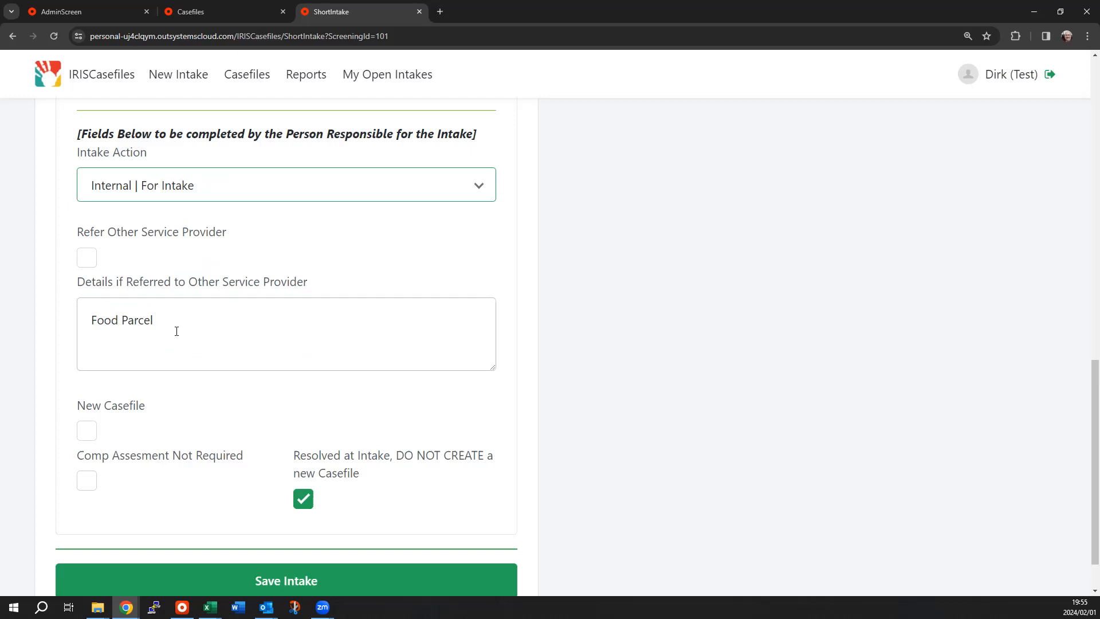
{"action": "double_click", "coordinate": [107, 319]}
{"action": "key", "text": "ctrl+a"}
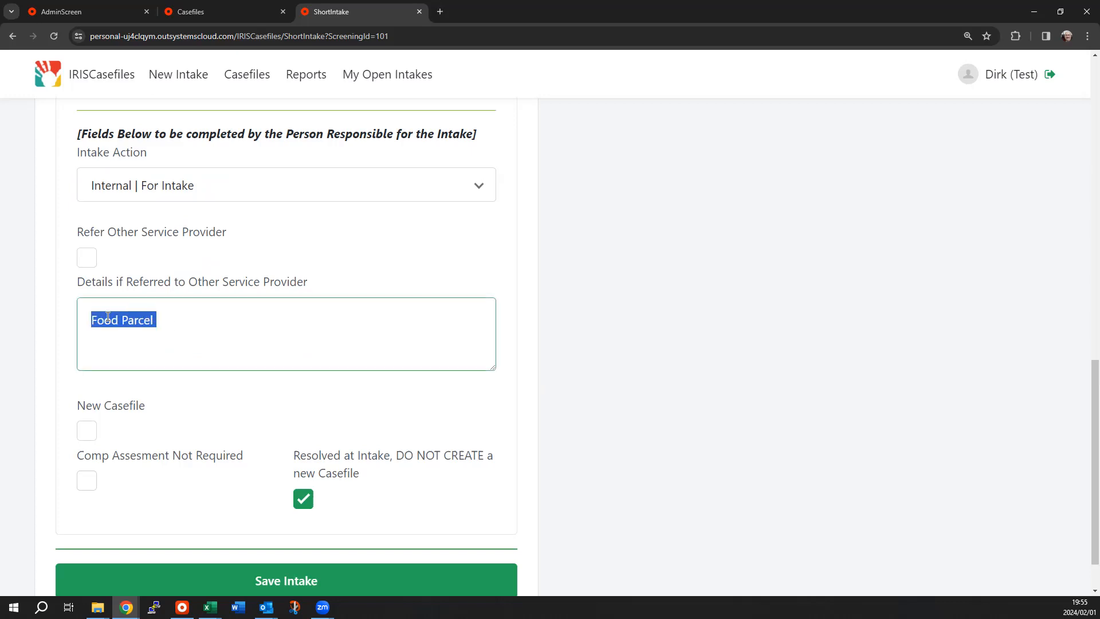
{"action": "key", "text": "BackSpace"}
Mark the intake for a new casefile instead of resolved at intake, and save the intake
{"action": "left_click", "coordinate": [85, 433]}
{"action": "left_click", "coordinate": [303, 499]}
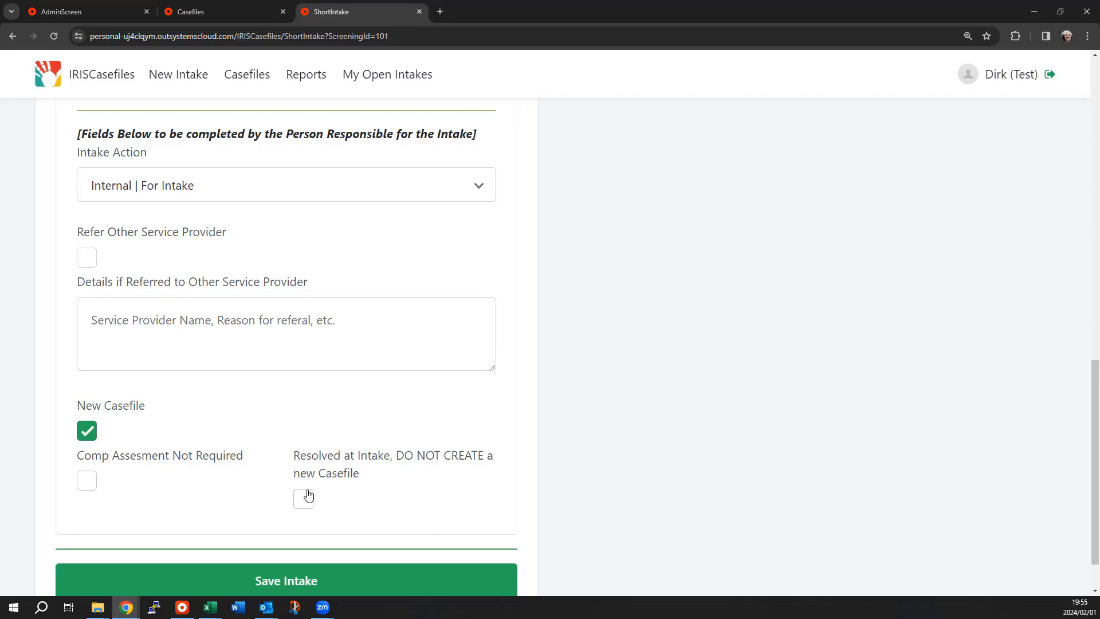
{"action": "scroll", "coordinate": [233, 488], "scroll_direction": "down", "scroll_amount": 1}
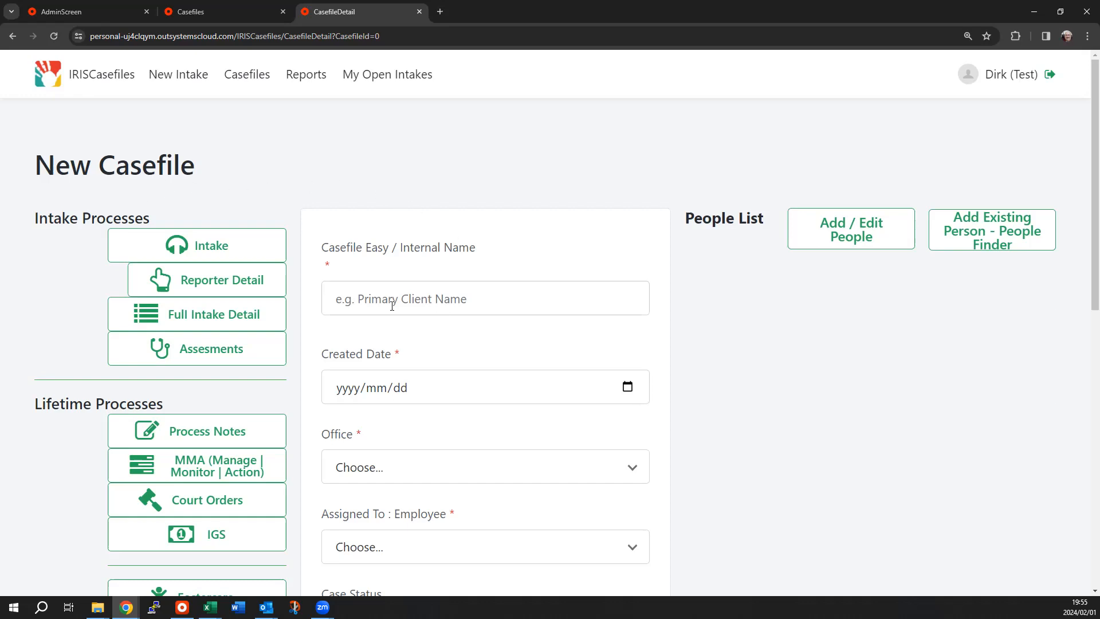
Fill in the new casefile's Easy / Internal Name with the suggested client name followed by 2
{"action": "scroll", "coordinate": [459, 339], "scroll_direction": "down", "scroll_amount": 2}
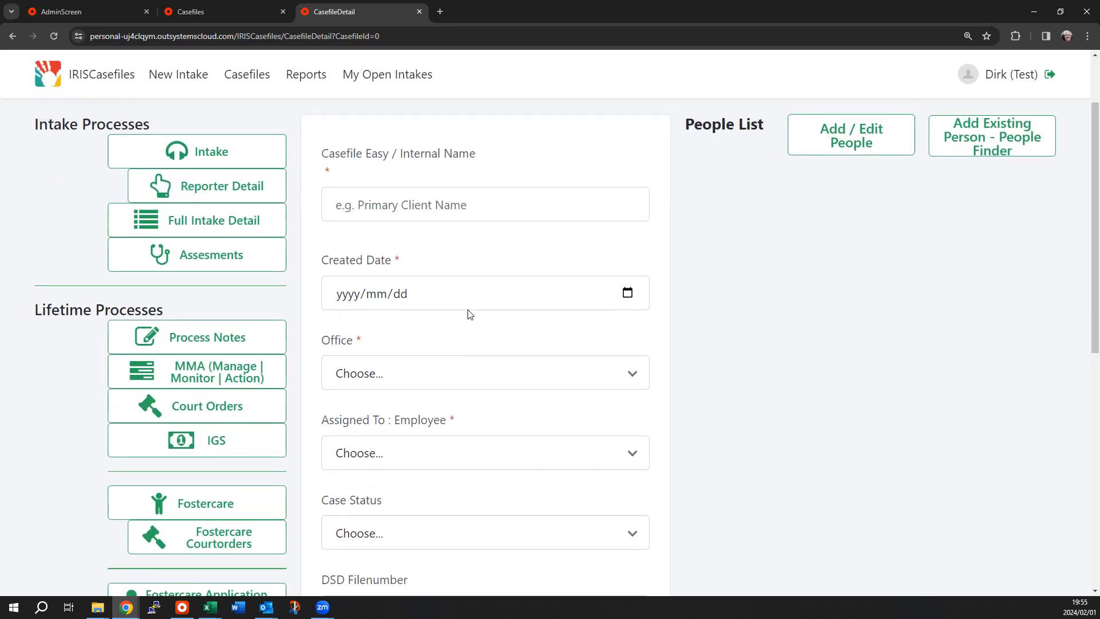
{"action": "scroll", "coordinate": [468, 314], "scroll_direction": "up", "scroll_amount": 2}
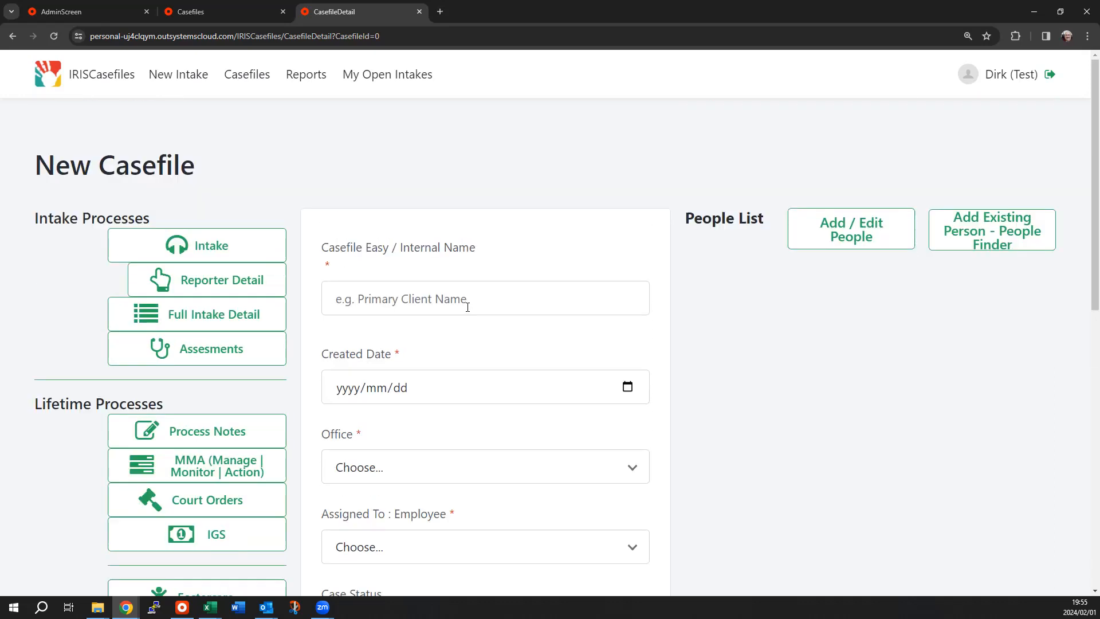
{"action": "left_click", "coordinate": [391, 299]}
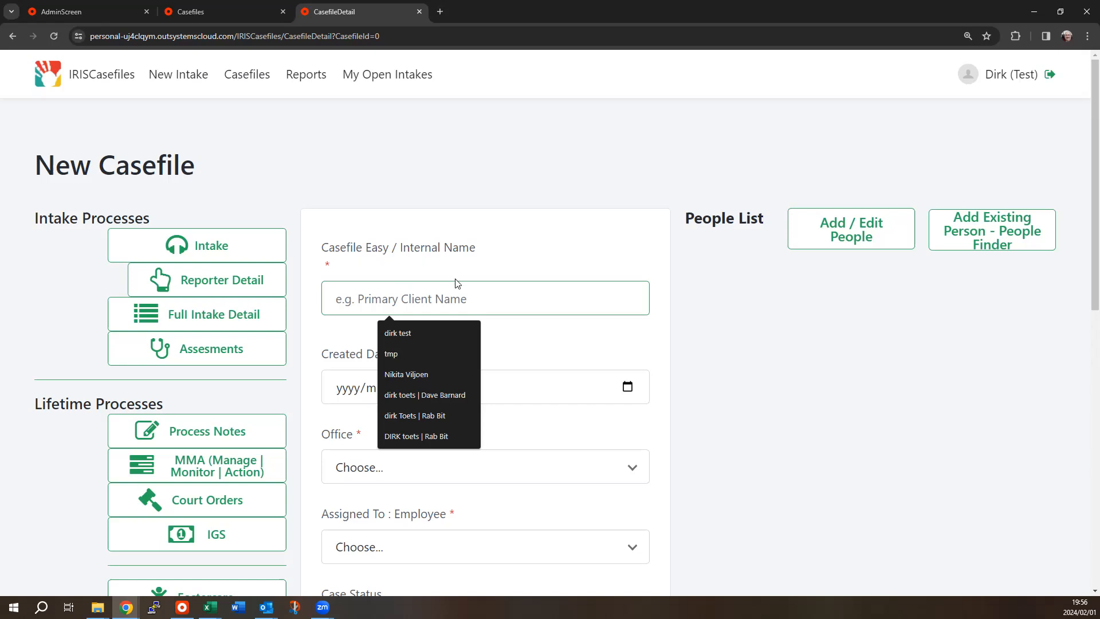
{"action": "left_click", "coordinate": [408, 397]}
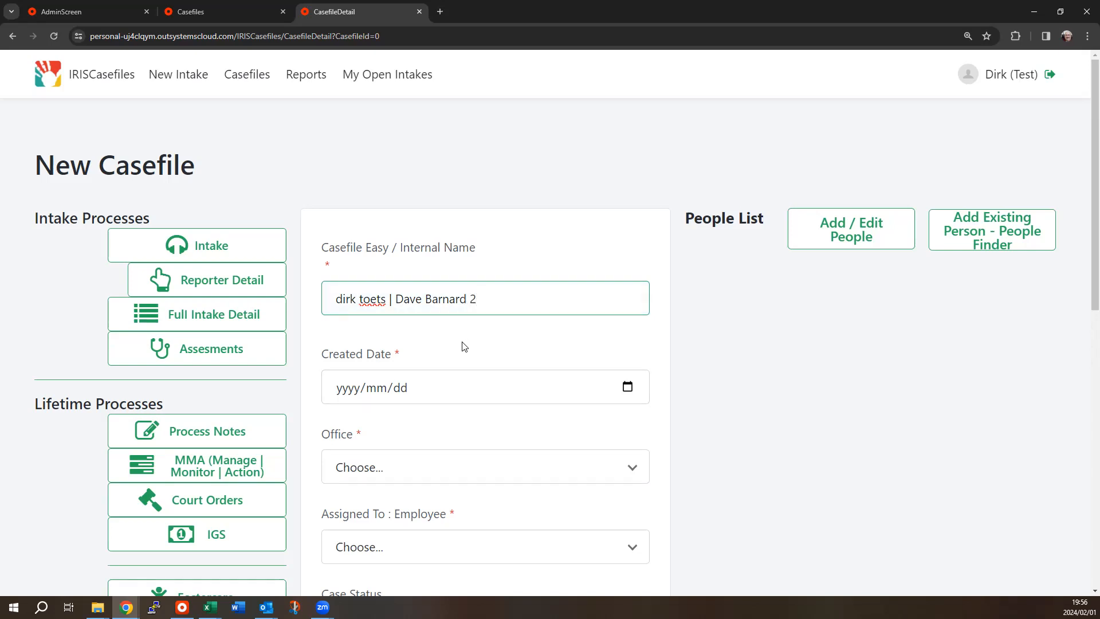
Set the new casefile's Created Date to 2024/02/01
{"action": "left_click", "coordinate": [425, 393]}
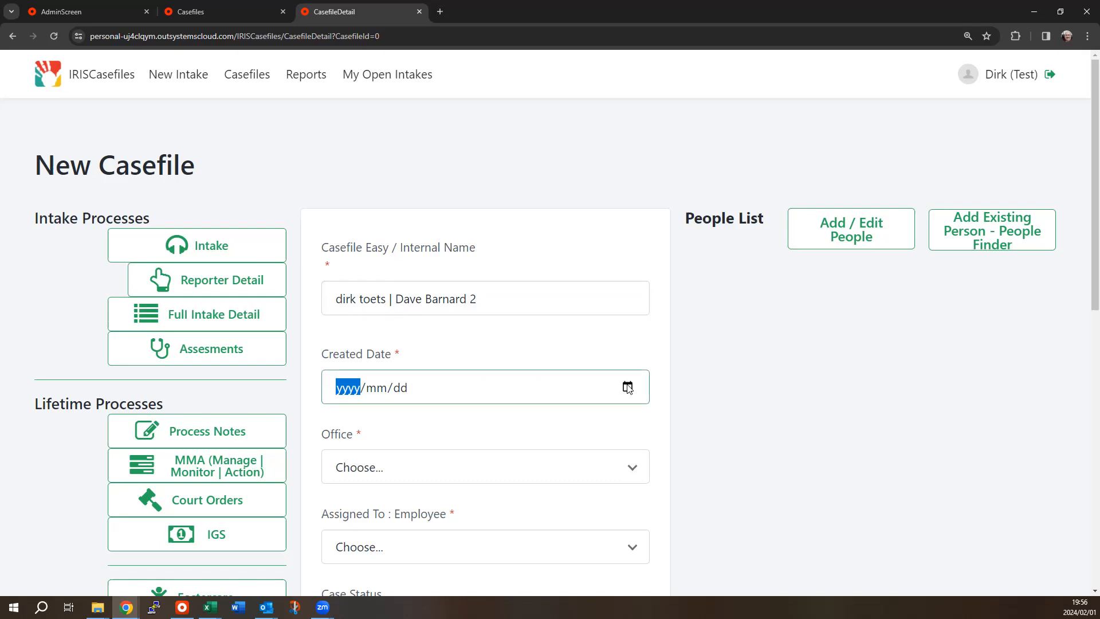
{"action": "left_click", "coordinate": [628, 388]}
{"action": "left_click", "coordinate": [439, 204]}
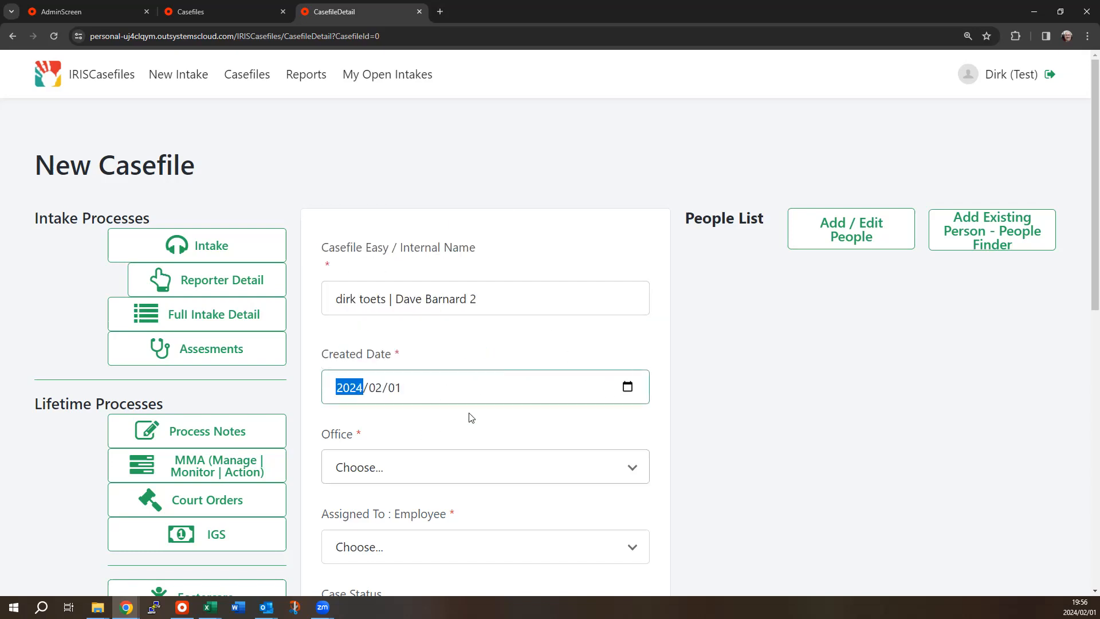
Try 2024/02/14 as the Created Date and return it to today's date, 2024/02/01
{"action": "left_click", "coordinate": [629, 388]}
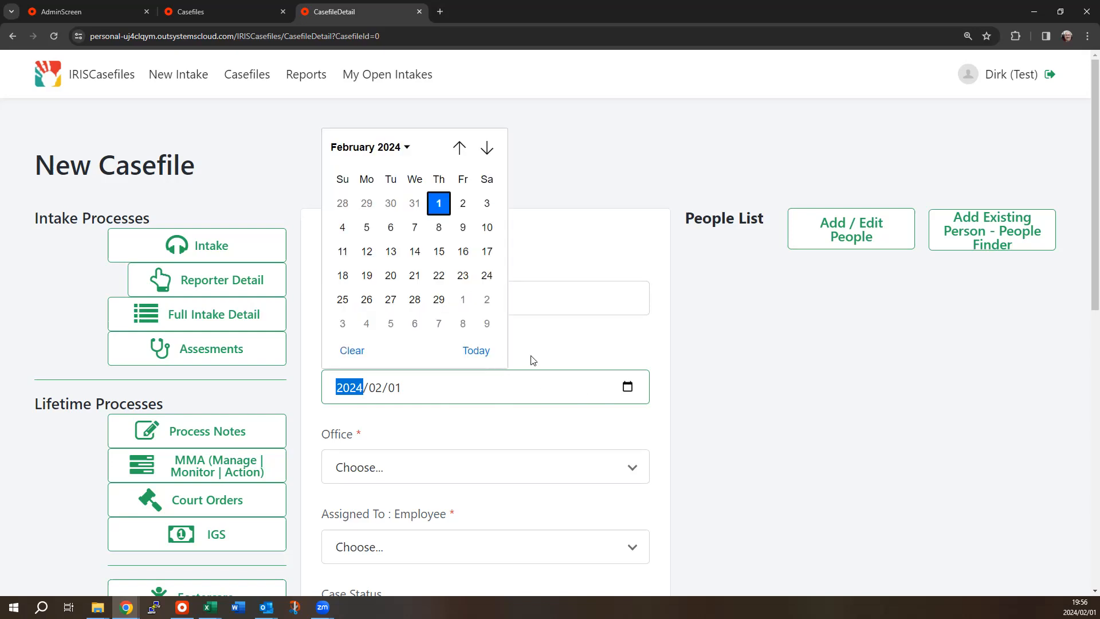
{"action": "left_click", "coordinate": [415, 252]}
{"action": "left_click", "coordinate": [628, 388]}
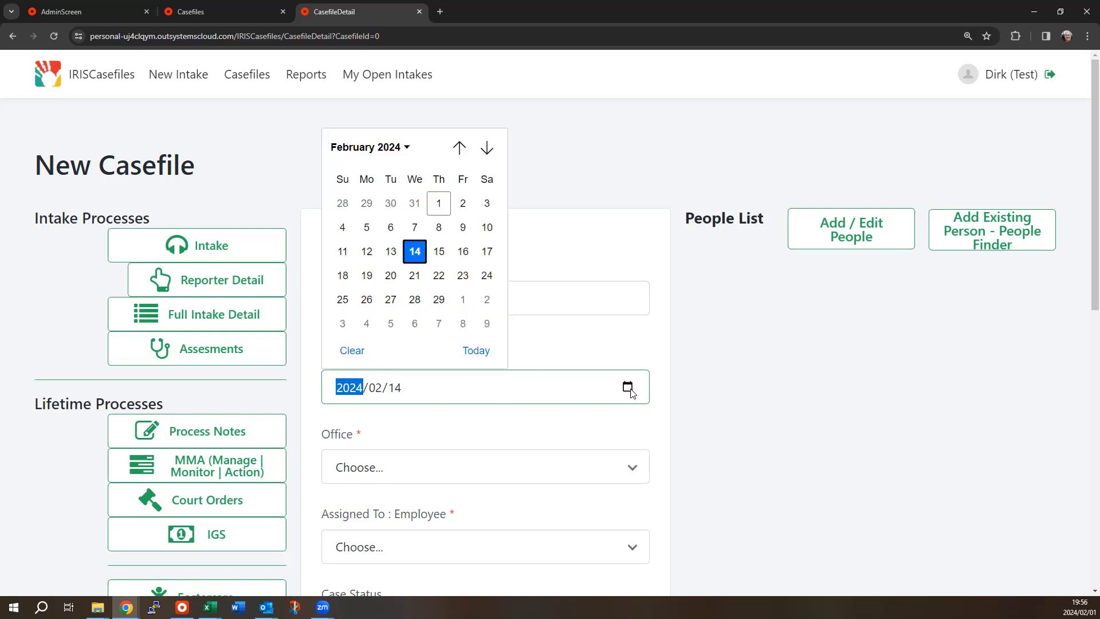
{"action": "left_click", "coordinate": [473, 357]}
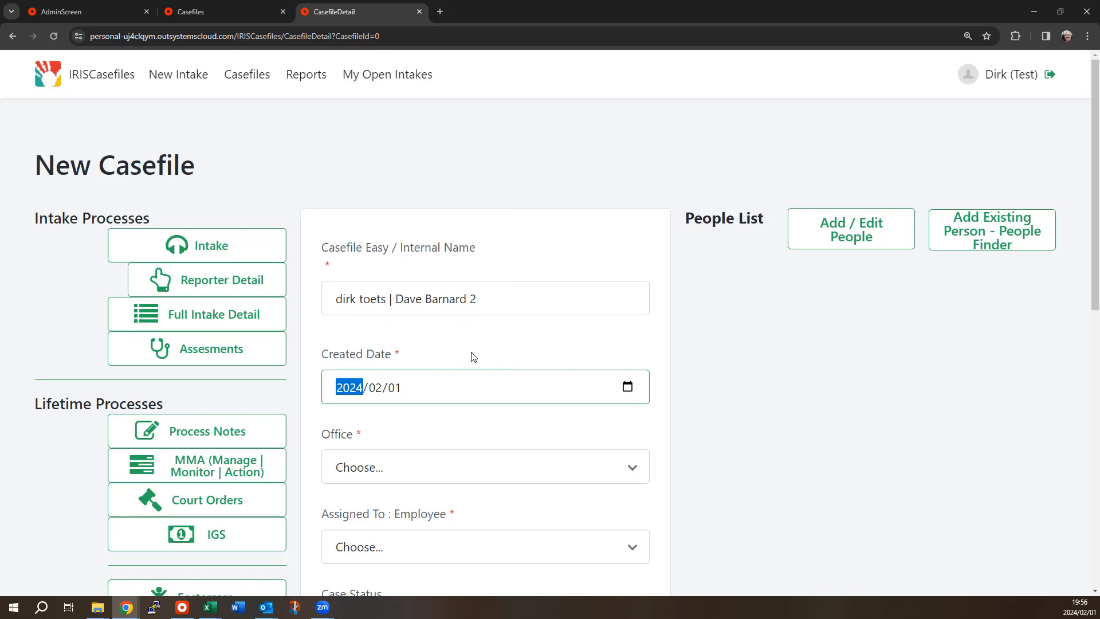
{"action": "left_click", "coordinate": [628, 388]}
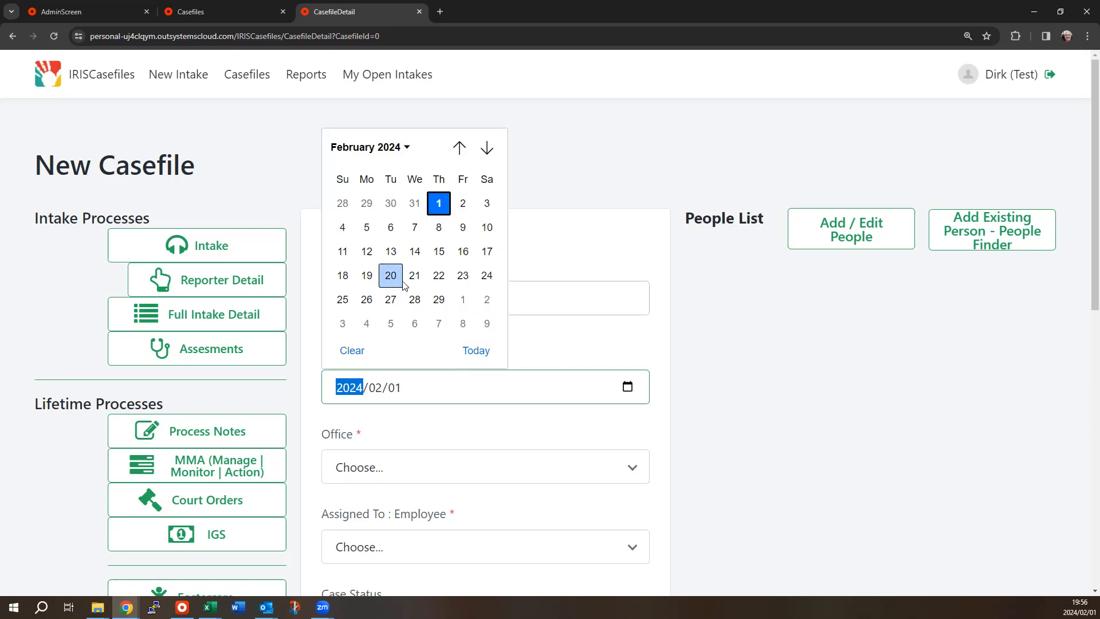
{"action": "left_click", "coordinate": [484, 353]}
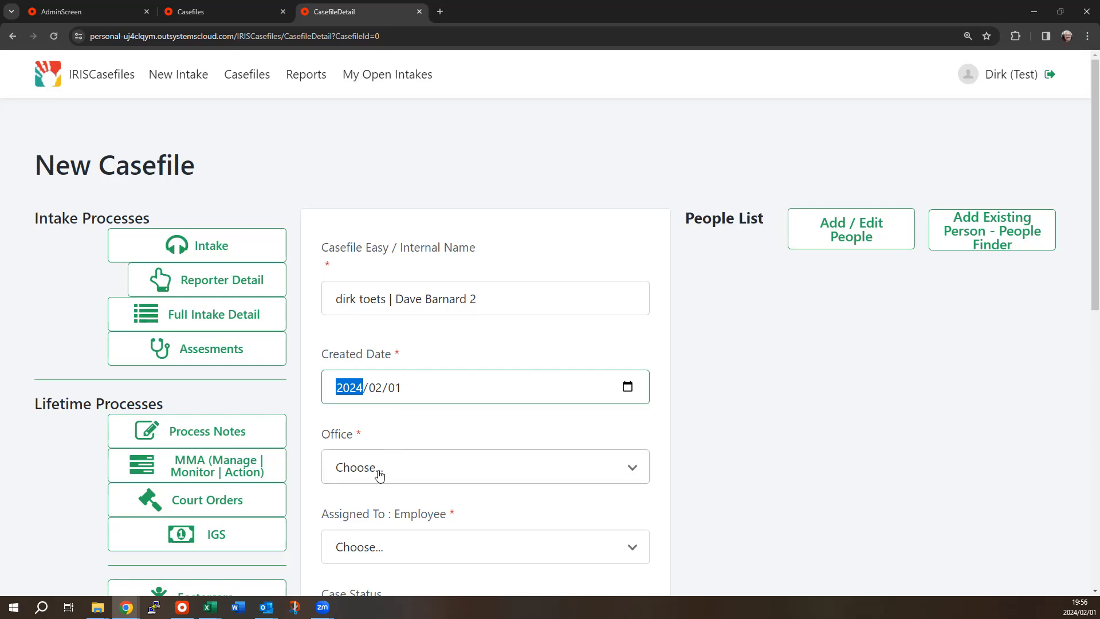
Set the casefile's office to National Office and assign it to the test employee from Nylstroom
{"action": "left_click", "coordinate": [413, 465]}
{"action": "left_click", "coordinate": [413, 466]}
{"action": "left_click", "coordinate": [400, 296]}
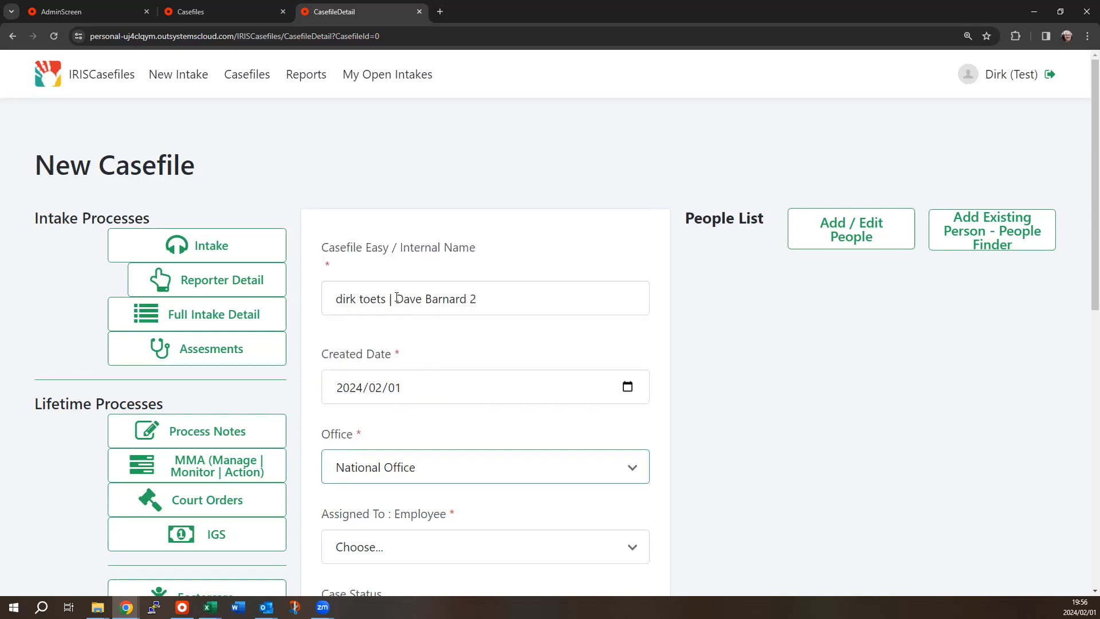
{"action": "scroll", "coordinate": [507, 437], "scroll_direction": "down", "scroll_amount": 3}
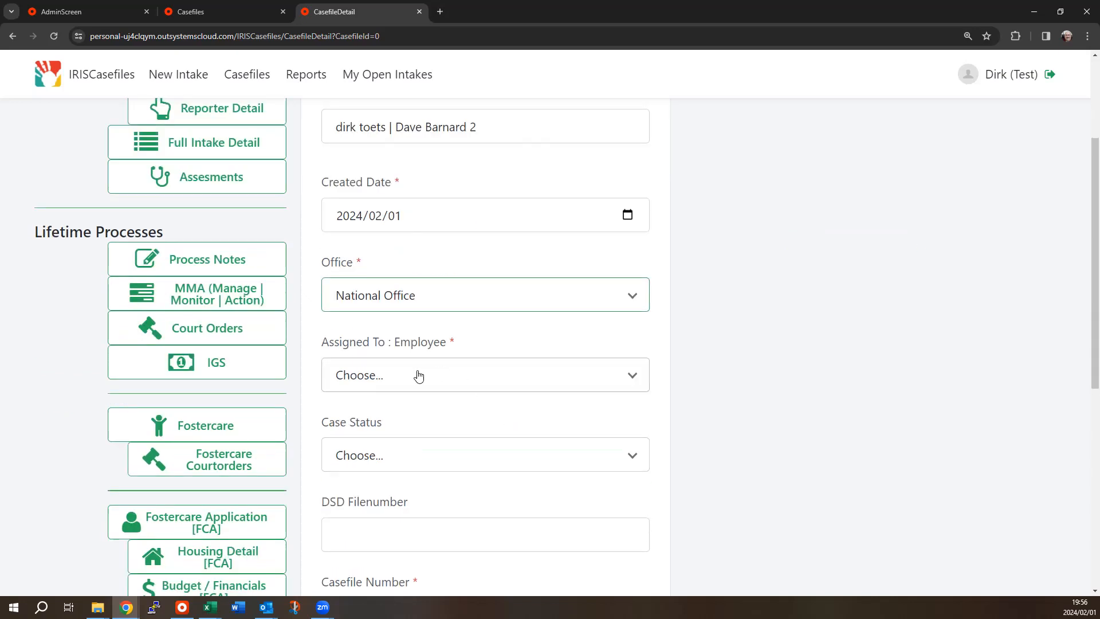
{"action": "left_click", "coordinate": [354, 380]}
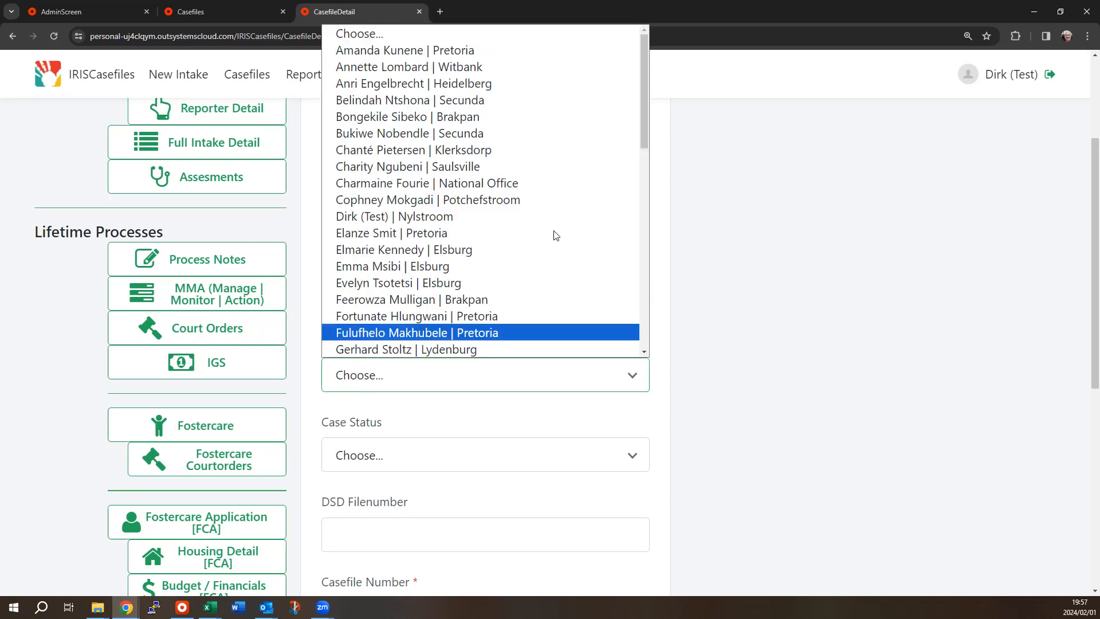
{"action": "left_click", "coordinate": [431, 218]}
Enter "temp 2" as the Casefile Number, leaving the case status and DSD file number blank
{"action": "scroll", "coordinate": [489, 383], "scroll_direction": "down", "scroll_amount": 3}
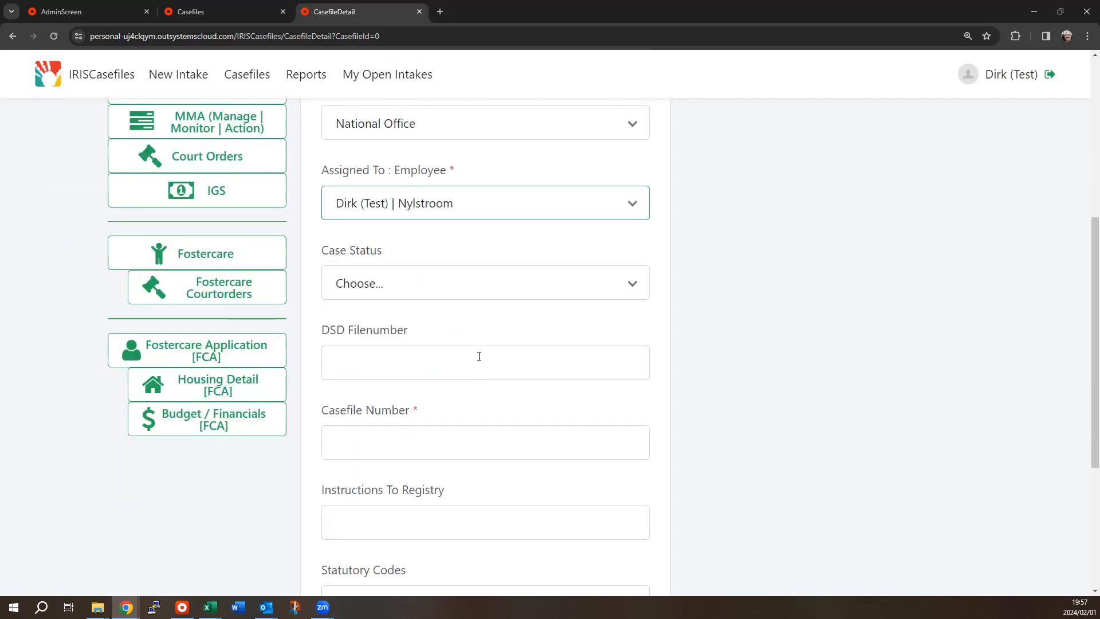
{"action": "left_click", "coordinate": [462, 352]}
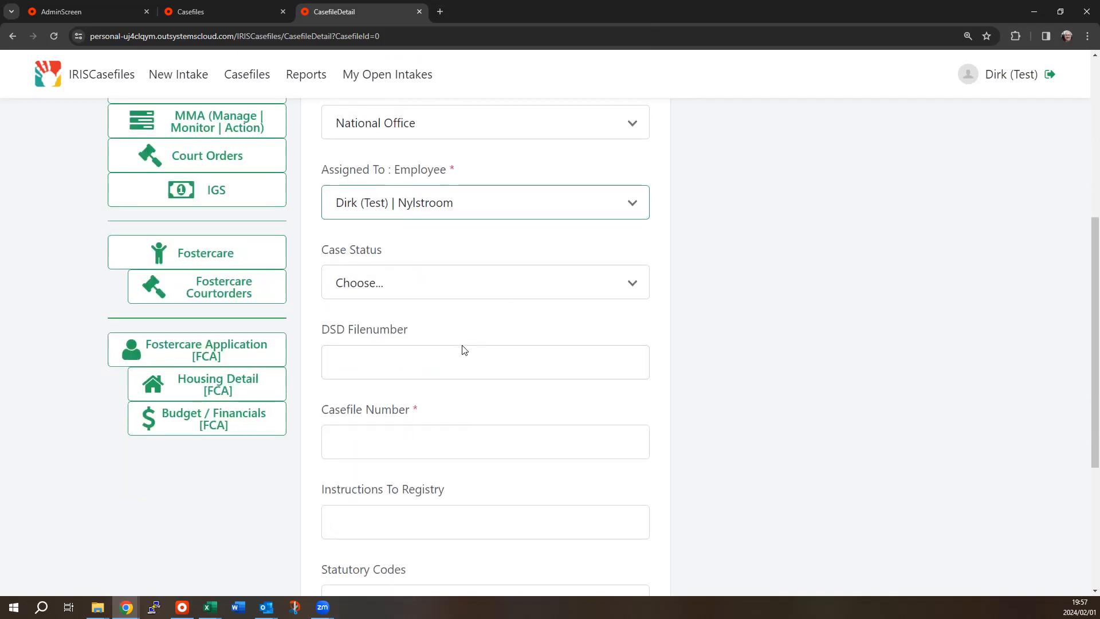
{"action": "scroll", "coordinate": [462, 351], "scroll_direction": "down", "scroll_amount": 2}
{"action": "left_click", "coordinate": [359, 330]}
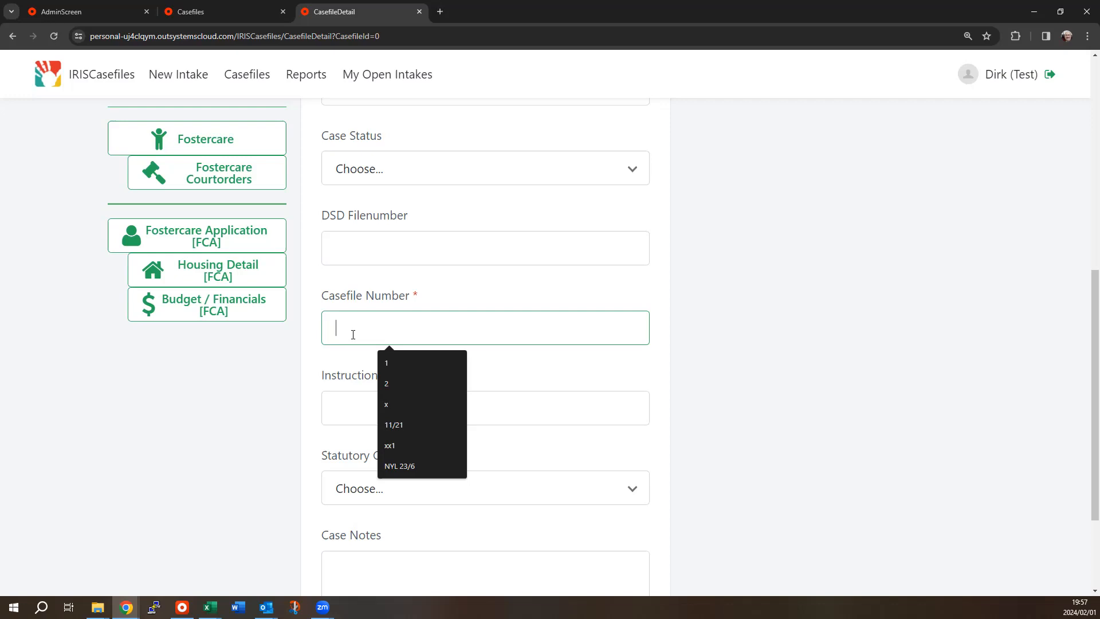
{"action": "type", "text": "temp"}
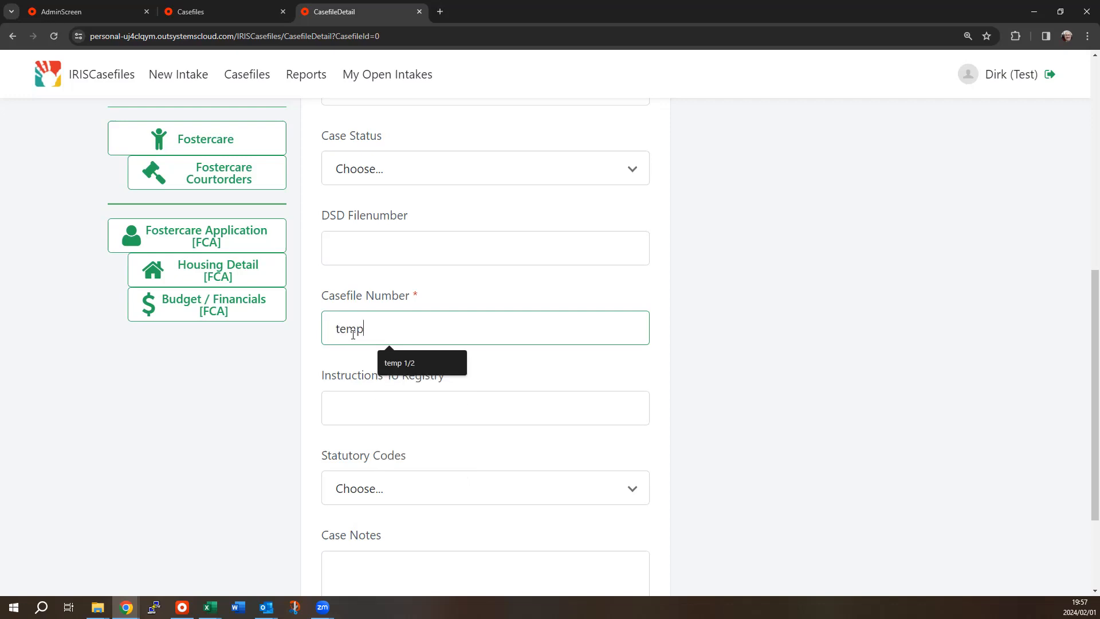
{"action": "type", "text": " 2"}
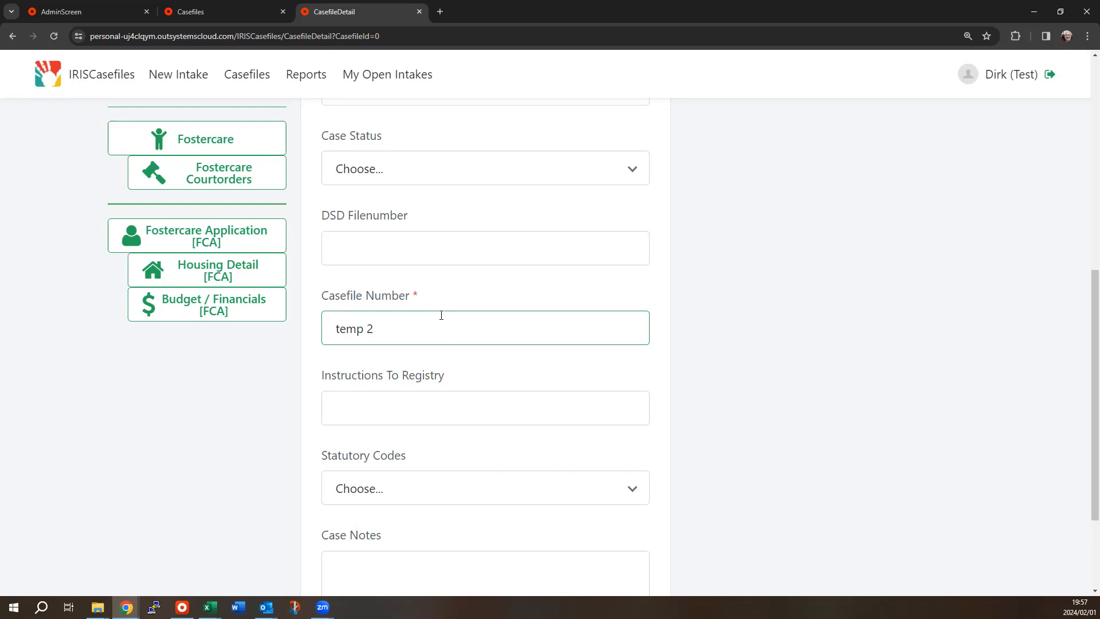
{"action": "scroll", "coordinate": [436, 329], "scroll_direction": "down", "scroll_amount": 1}
{"action": "scroll", "coordinate": [428, 281], "scroll_direction": "up", "scroll_amount": 1}
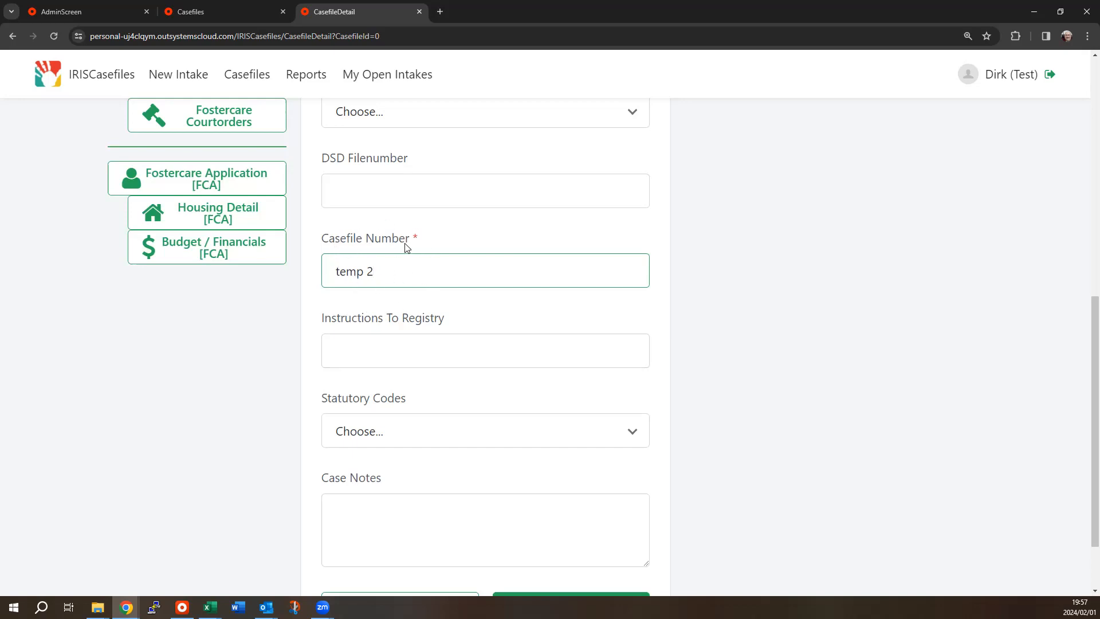
{"action": "scroll", "coordinate": [418, 322], "scroll_direction": "down", "scroll_amount": 2}
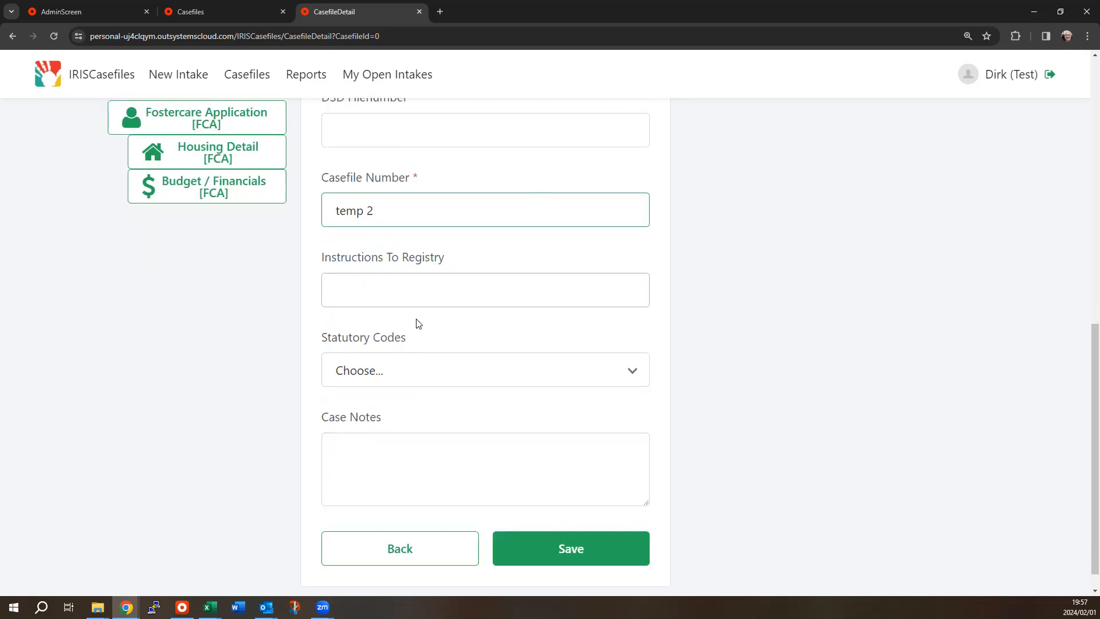
{"action": "scroll", "coordinate": [426, 333], "scroll_direction": "up", "scroll_amount": 8}
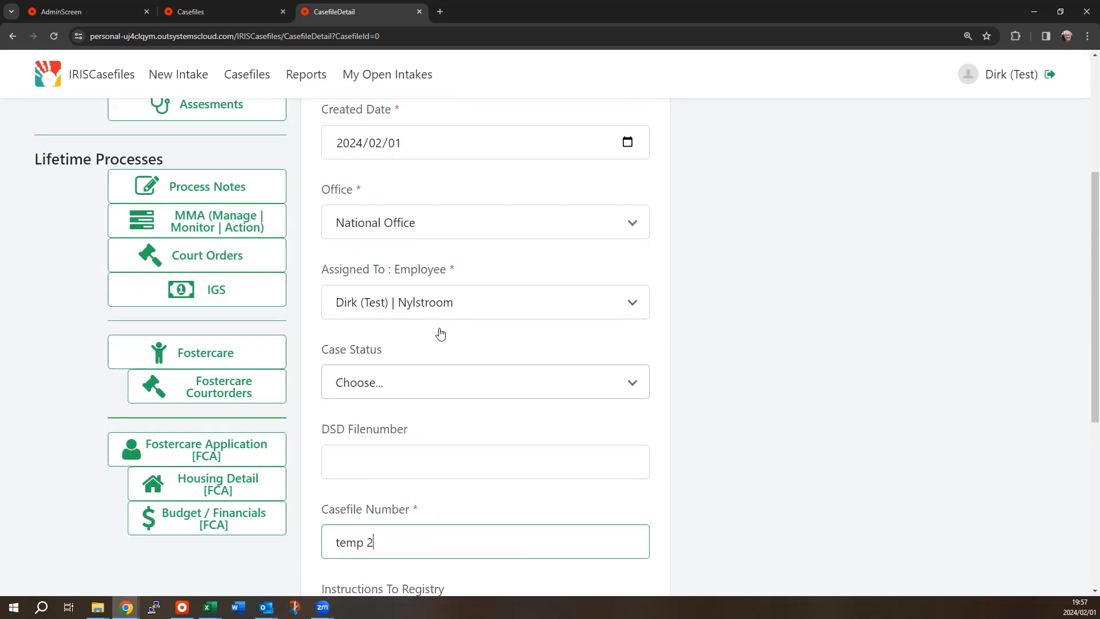
Review the new casefile form from the internal name through the case notes, along with its linked intake and lifetime processes
{"action": "scroll", "coordinate": [451, 331], "scroll_direction": "up", "scroll_amount": 2}
{"action": "scroll", "coordinate": [459, 344], "scroll_direction": "down", "scroll_amount": 2}
{"action": "scroll", "coordinate": [458, 346], "scroll_direction": "up", "scroll_amount": 2}
{"action": "scroll", "coordinate": [458, 346], "scroll_direction": "down", "scroll_amount": 5}
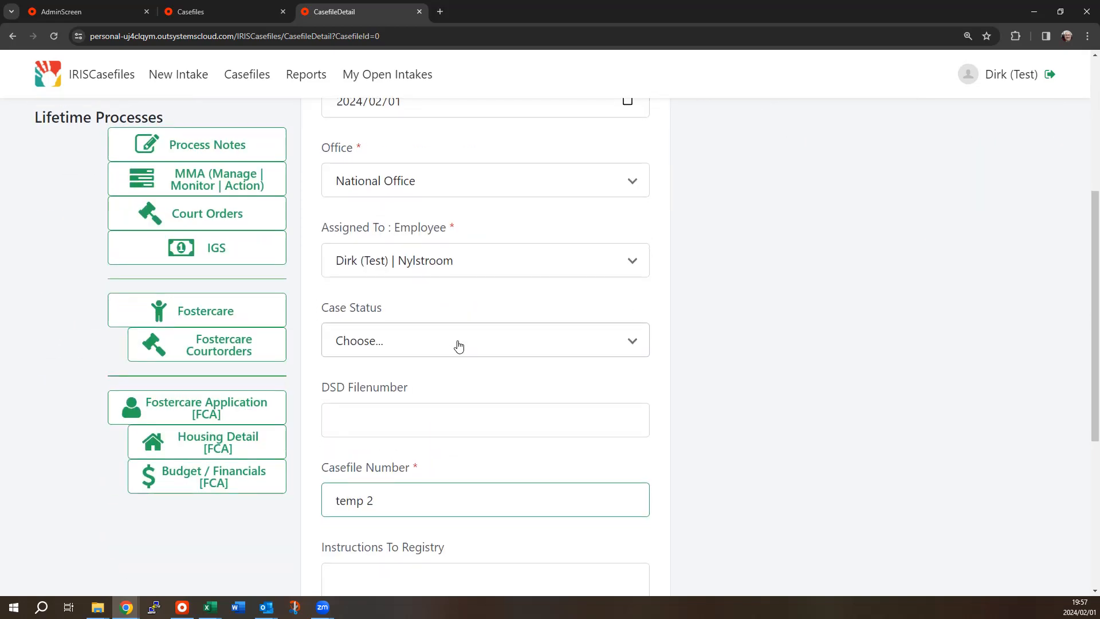
{"action": "scroll", "coordinate": [458, 345], "scroll_direction": "up", "scroll_amount": 1}
{"action": "scroll", "coordinate": [459, 345], "scroll_direction": "up", "scroll_amount": 1}
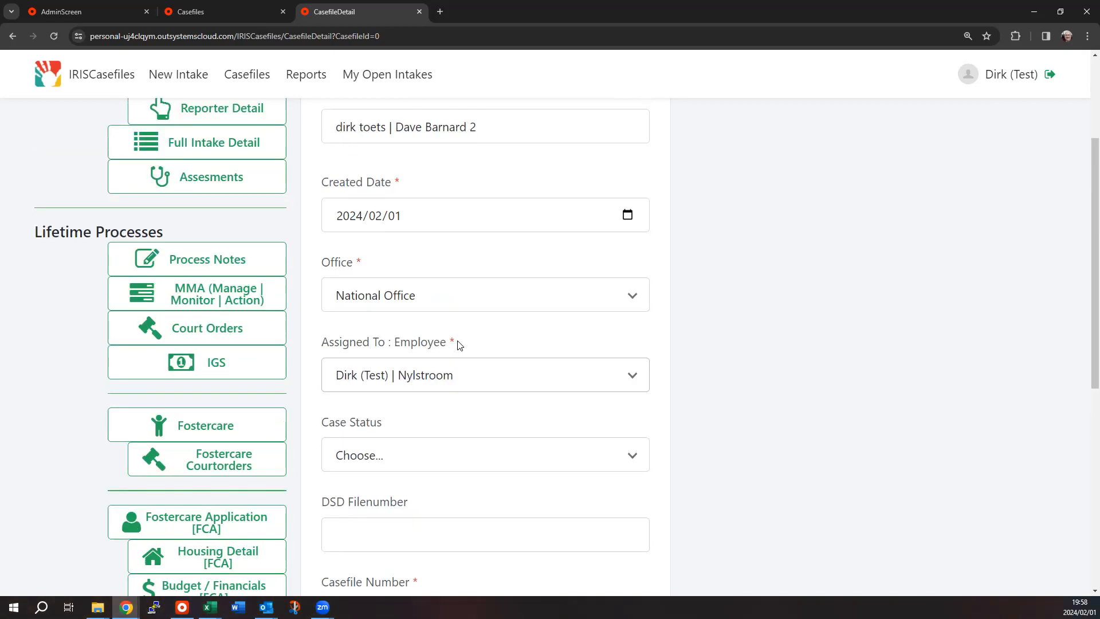
{"action": "scroll", "coordinate": [458, 346], "scroll_direction": "down", "scroll_amount": 7}
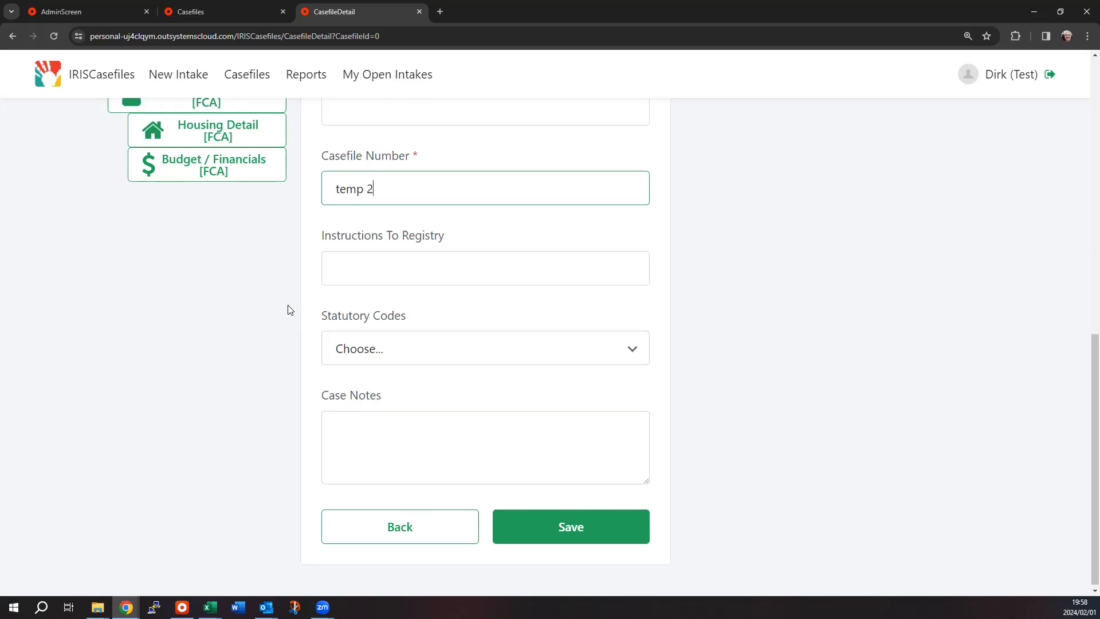
{"action": "scroll", "coordinate": [289, 310], "scroll_direction": "up", "scroll_amount": 9}
{"action": "scroll", "coordinate": [298, 322], "scroll_direction": "down", "scroll_amount": 4}
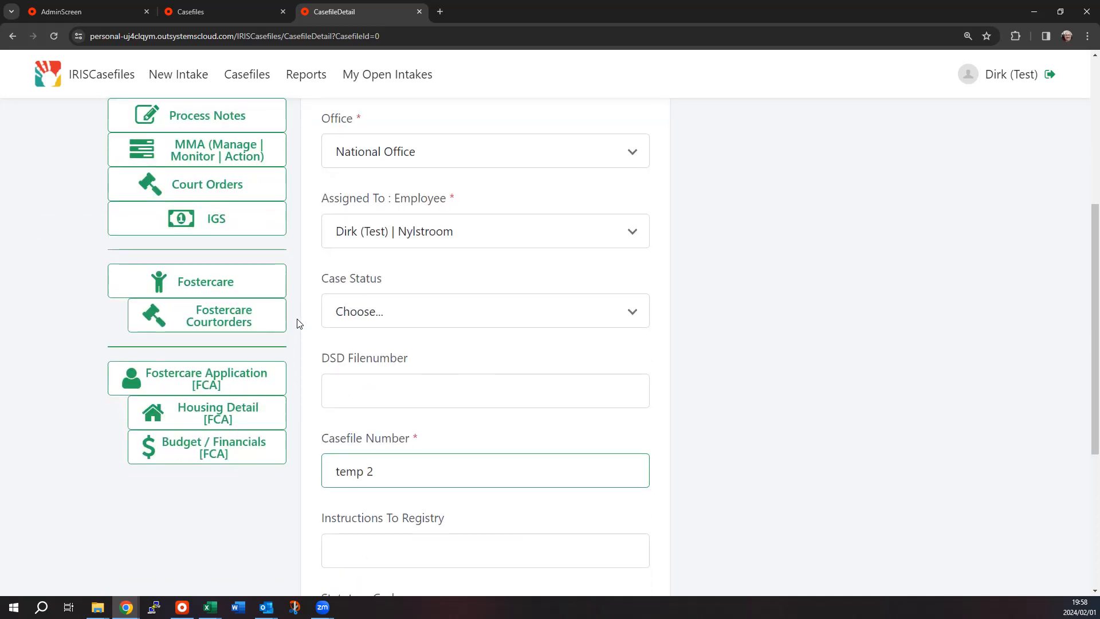
{"action": "scroll", "coordinate": [299, 322], "scroll_direction": "down", "scroll_amount": 5}
{"action": "scroll", "coordinate": [282, 335], "scroll_direction": "up", "scroll_amount": 1}
{"action": "scroll", "coordinate": [338, 396], "scroll_direction": "down", "scroll_amount": 1}
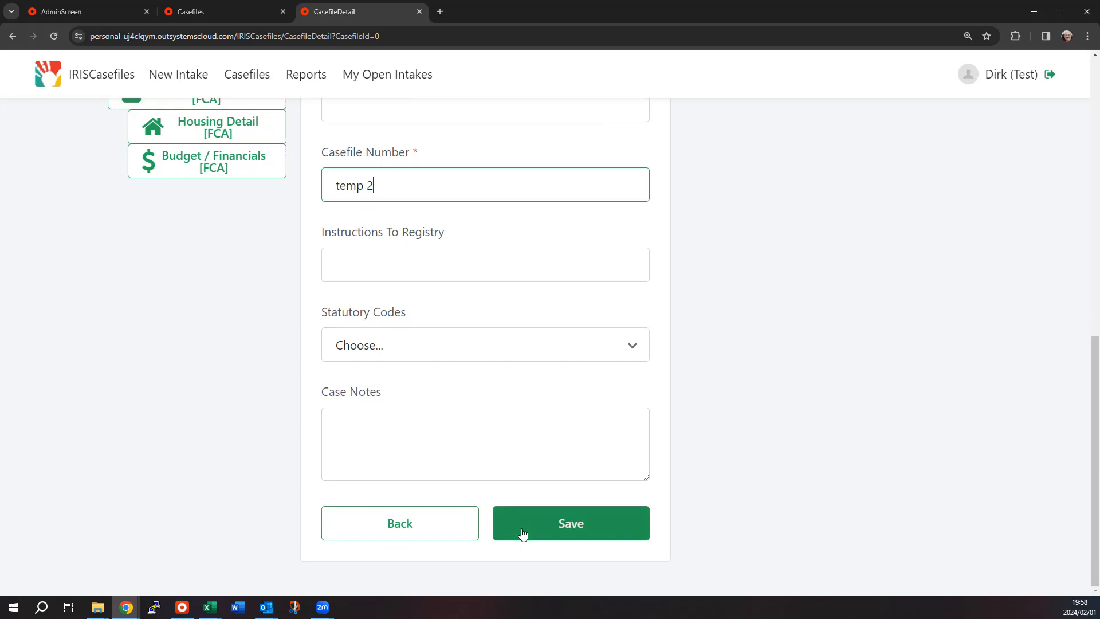
{"action": "scroll", "coordinate": [229, 351], "scroll_direction": "up", "scroll_amount": 5}
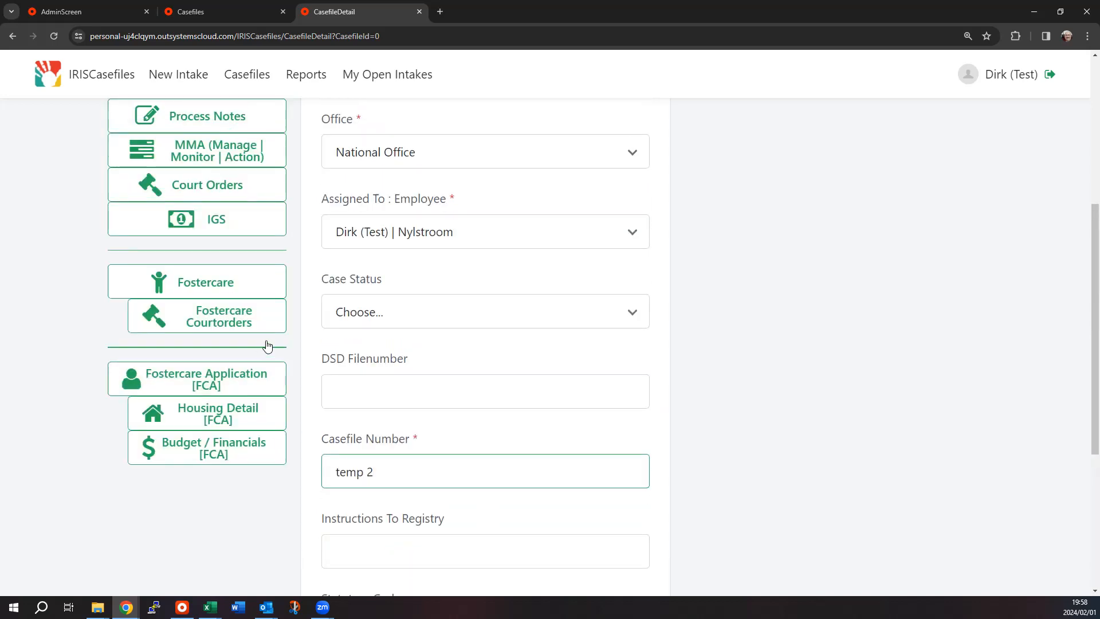
{"action": "scroll", "coordinate": [267, 345], "scroll_direction": "up", "scroll_amount": 4}
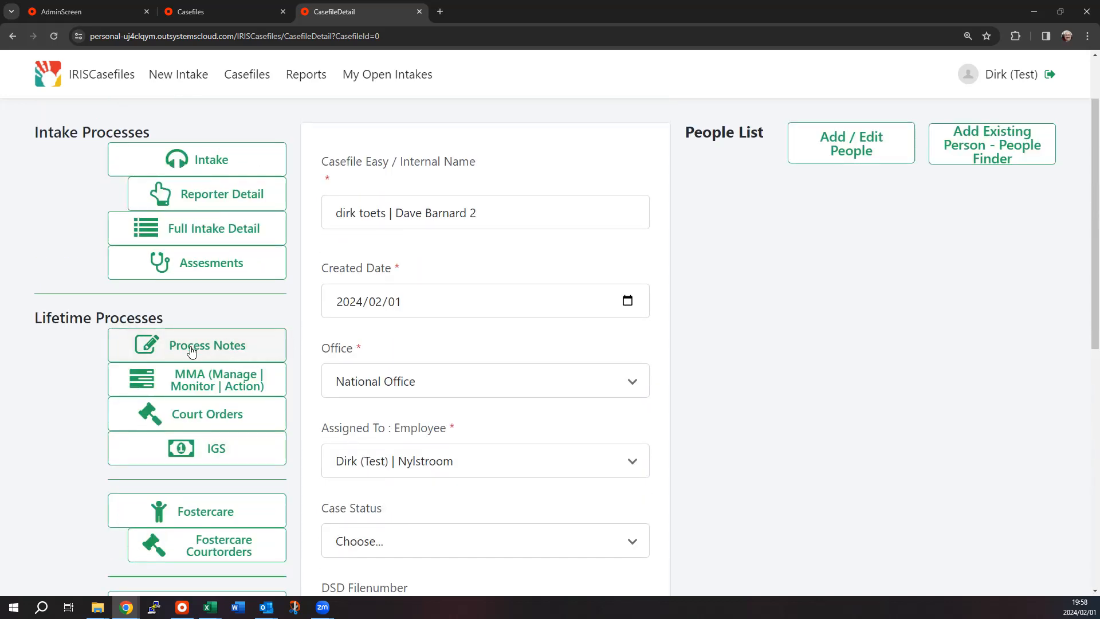
Save the new casefile and open its process notes
{"action": "left_click", "coordinate": [178, 352]}
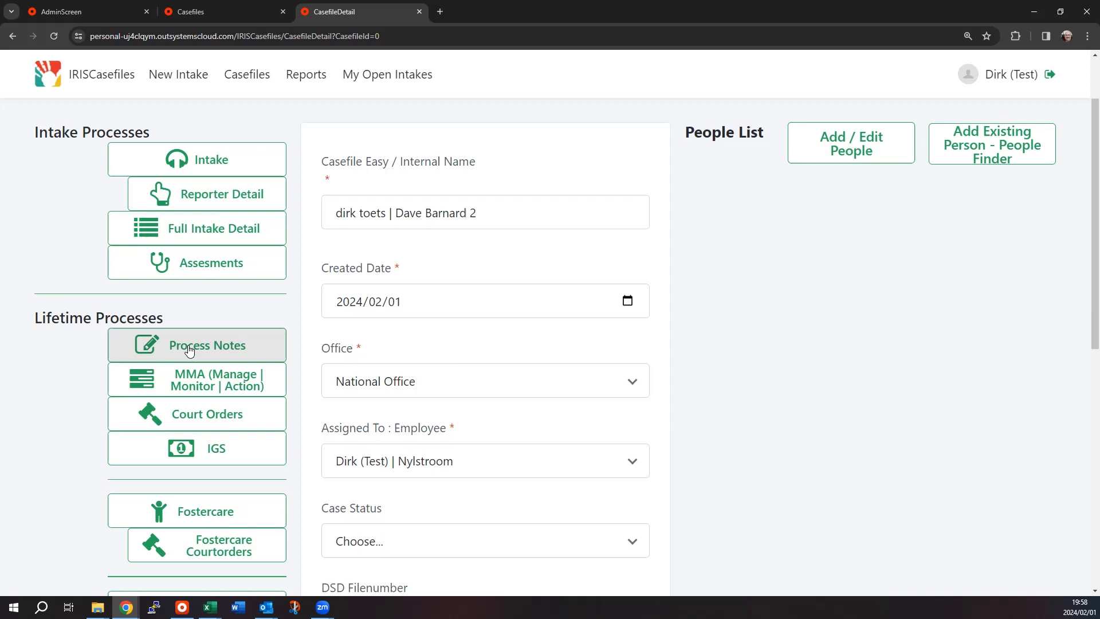
{"action": "scroll", "coordinate": [459, 376], "scroll_direction": "down", "scroll_amount": 10}
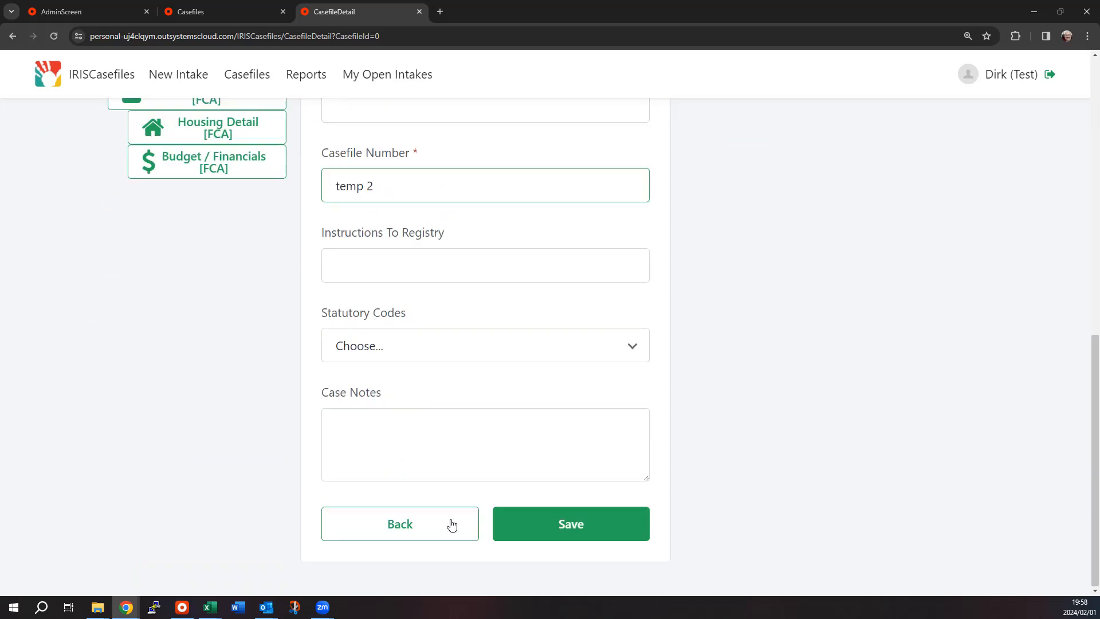
{"action": "scroll", "coordinate": [217, 424], "scroll_direction": "up", "scroll_amount": 10}
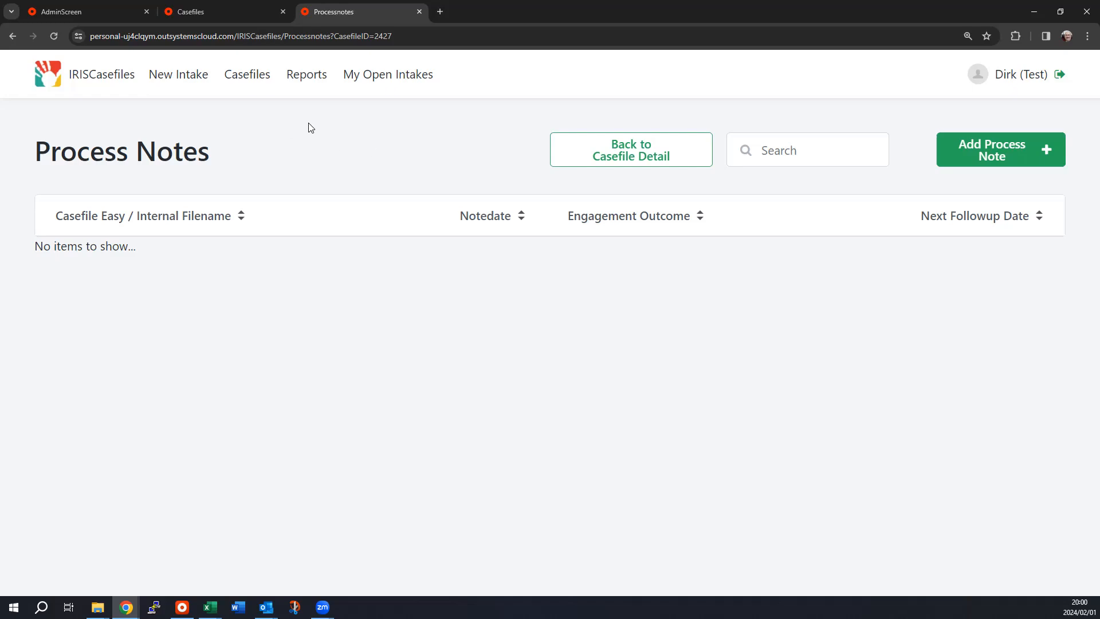
Open the list of open intakes, showing the accepted referrals first and all intakes after that
{"action": "left_click", "coordinate": [376, 78]}
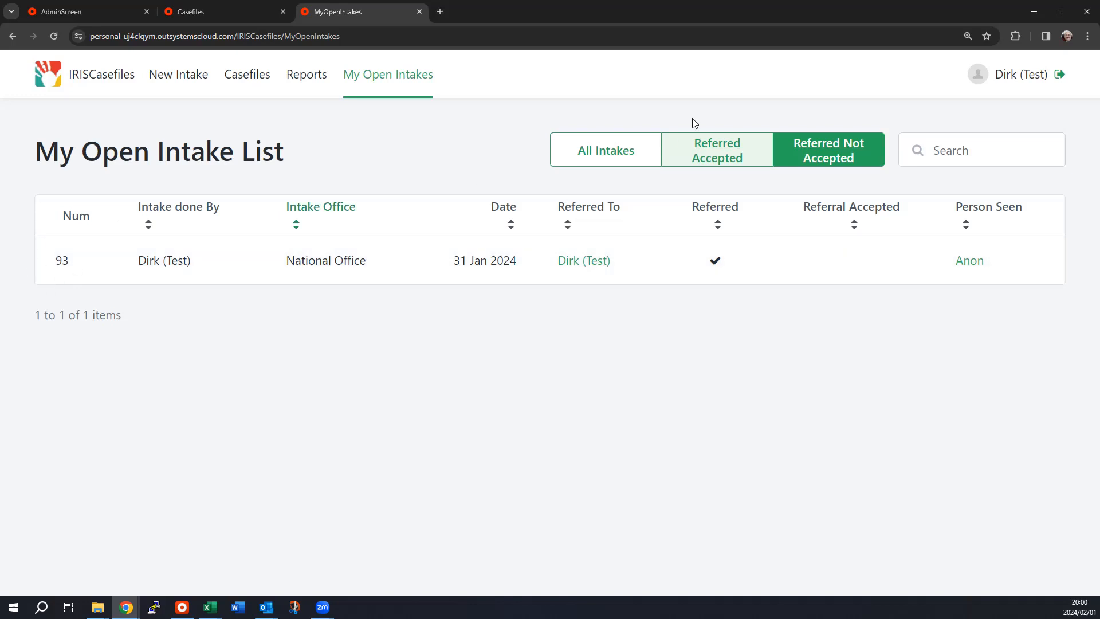
{"action": "left_click", "coordinate": [710, 154]}
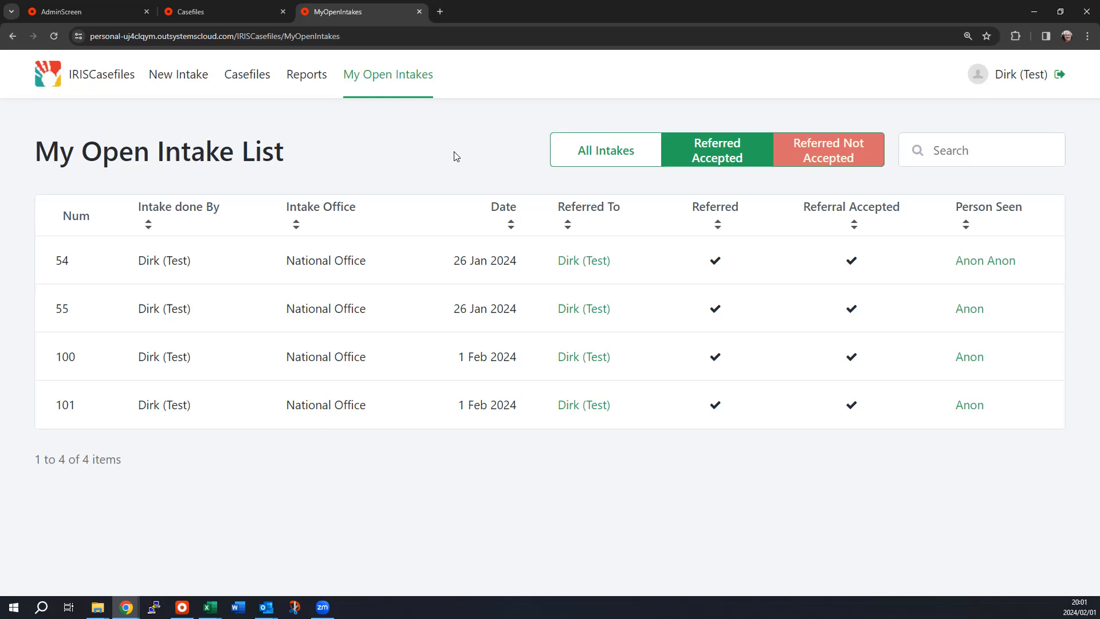
{"action": "left_click", "coordinate": [610, 159]}
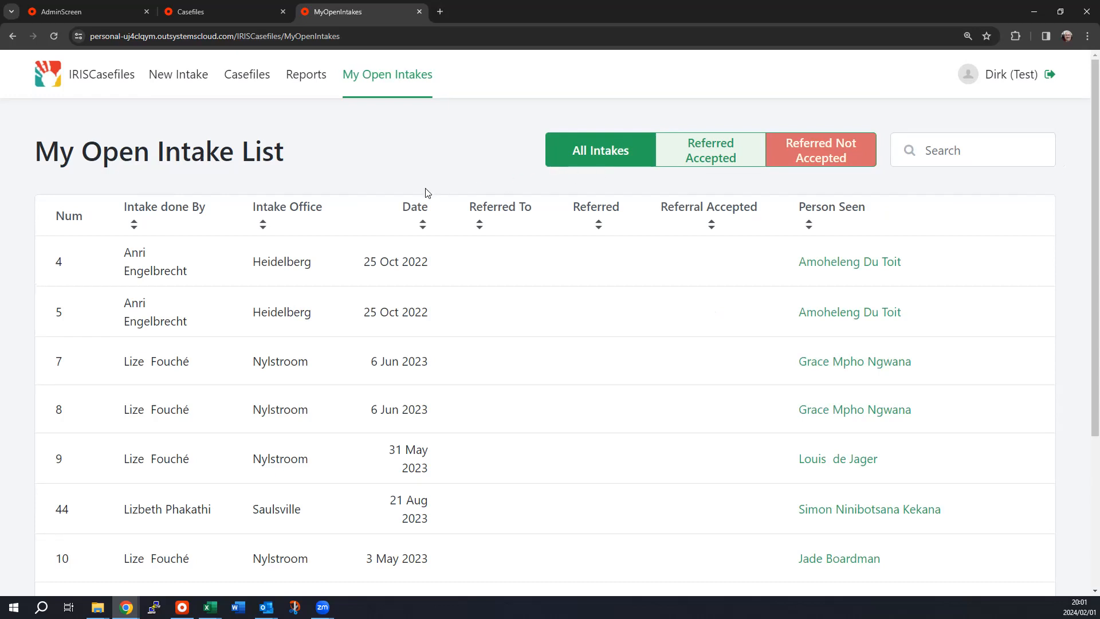
Search all intakes for the test employee's first name and look through the matching entries
{"action": "left_click", "coordinate": [945, 153]}
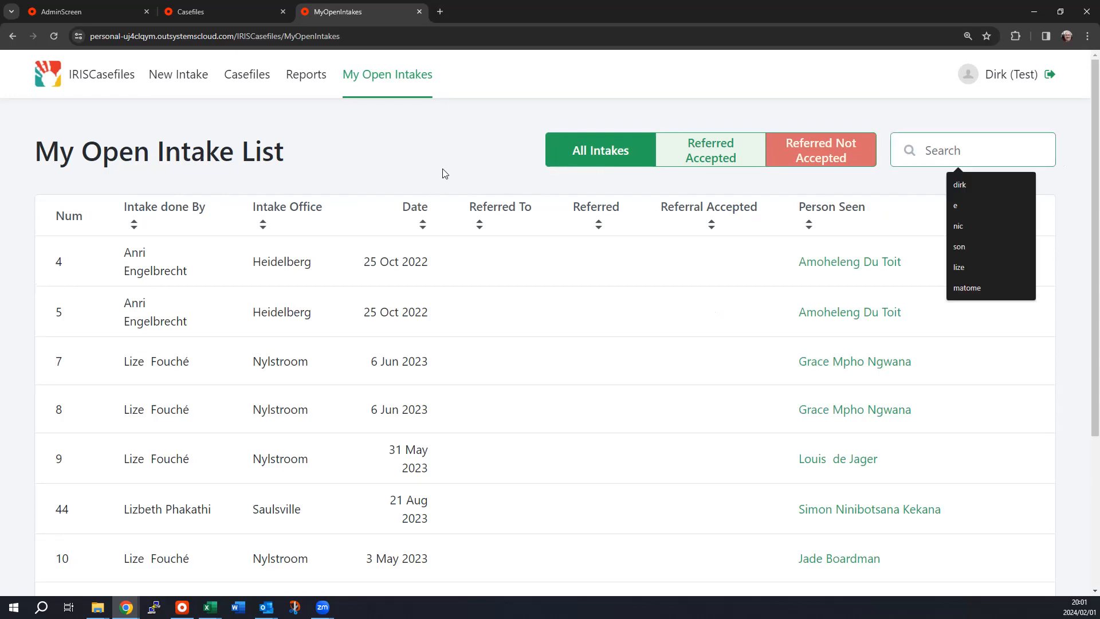
{"action": "left_click", "coordinate": [975, 183]}
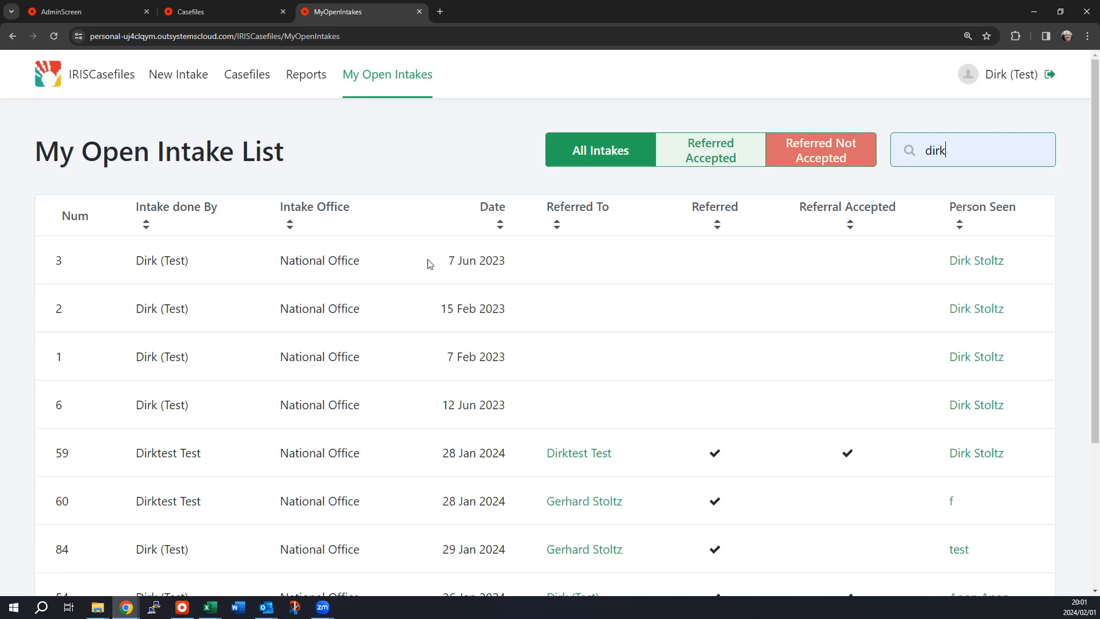
{"action": "scroll", "coordinate": [310, 375], "scroll_direction": "down", "scroll_amount": 4}
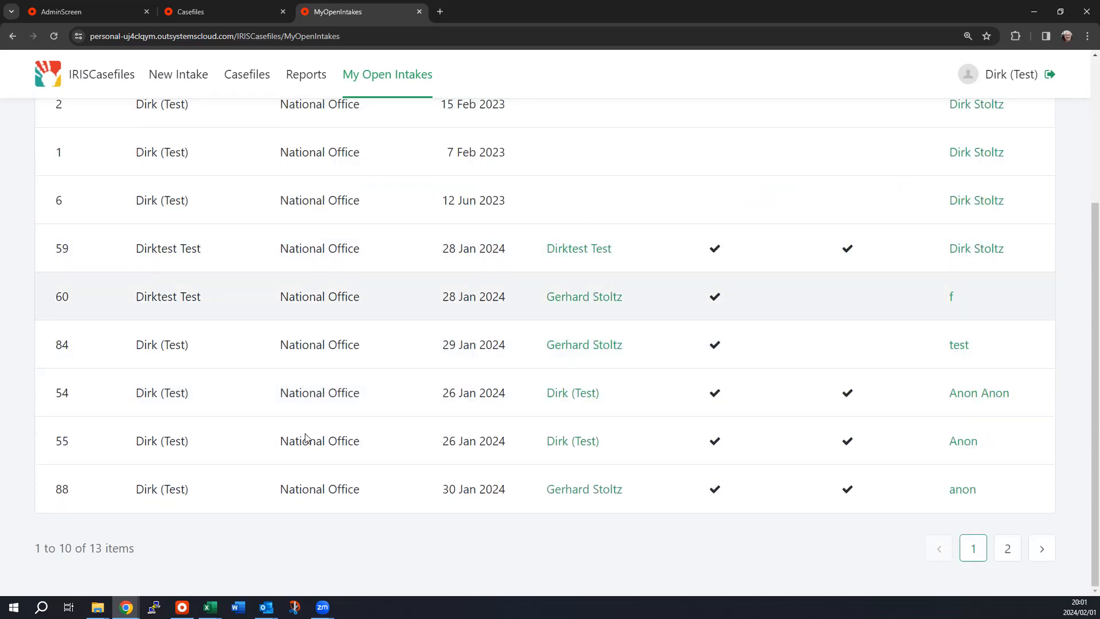
{"action": "scroll", "coordinate": [312, 453], "scroll_direction": "up", "scroll_amount": 4}
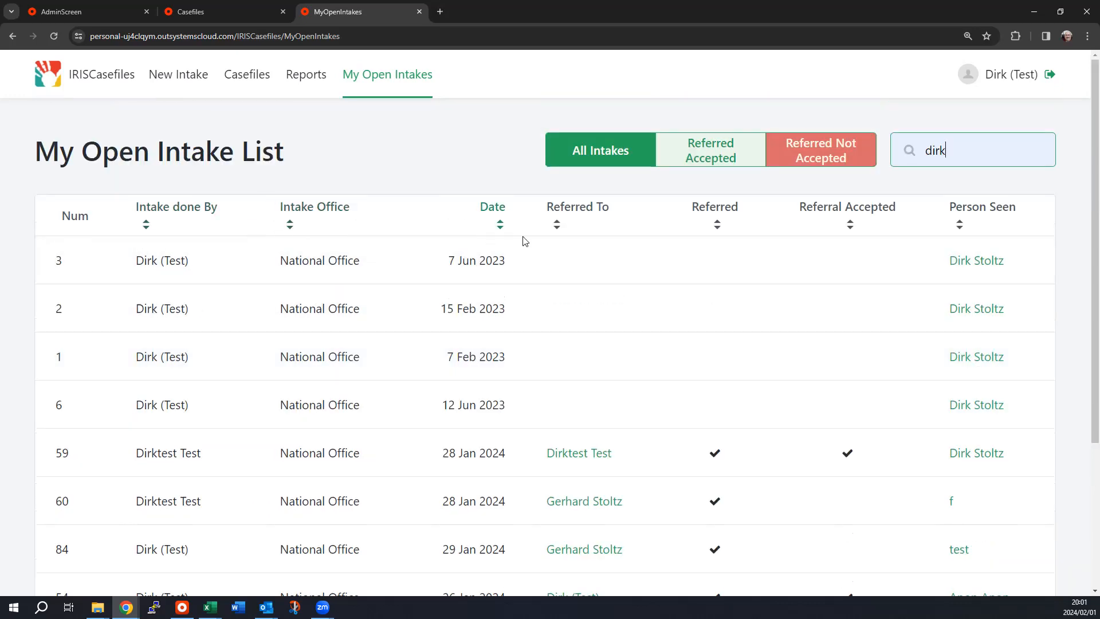
{"action": "scroll", "coordinate": [530, 390], "scroll_direction": "down", "scroll_amount": 2}
{"action": "scroll", "coordinate": [515, 321], "scroll_direction": "up", "scroll_amount": 2}
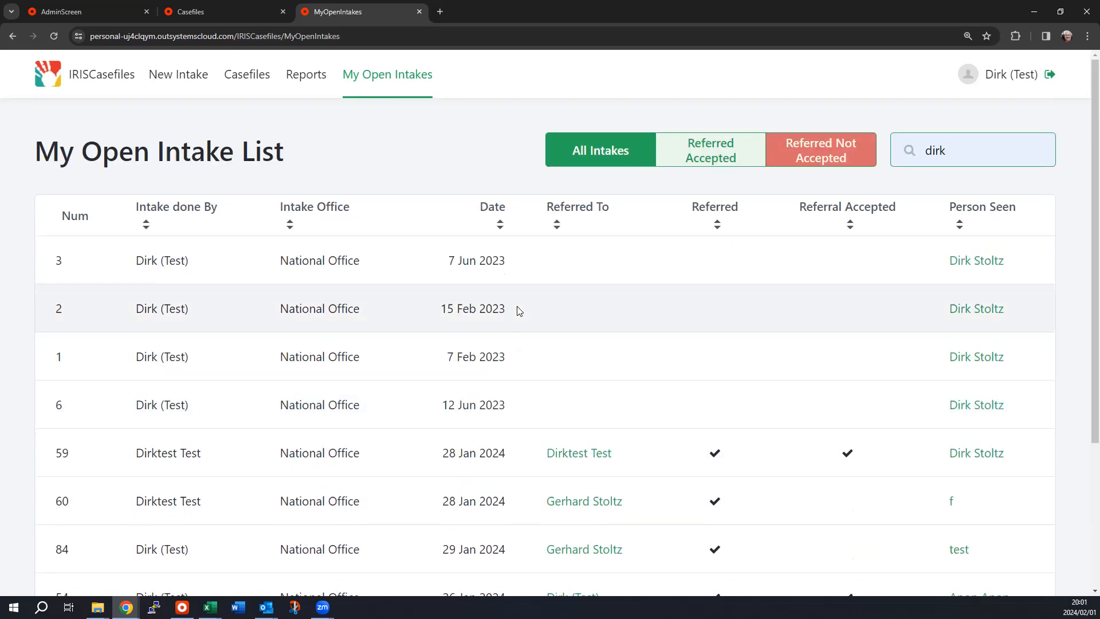
{"action": "scroll", "coordinate": [516, 309], "scroll_direction": "down", "scroll_amount": 3}
{"action": "scroll", "coordinate": [507, 303], "scroll_direction": "up", "scroll_amount": 2}
{"action": "scroll", "coordinate": [508, 295], "scroll_direction": "up", "scroll_amount": 2}
{"action": "scroll", "coordinate": [507, 293], "scroll_direction": "down", "scroll_amount": 4}
{"action": "scroll", "coordinate": [398, 326], "scroll_direction": "up", "scroll_amount": 1}
{"action": "scroll", "coordinate": [398, 326], "scroll_direction": "down", "scroll_amount": 1}
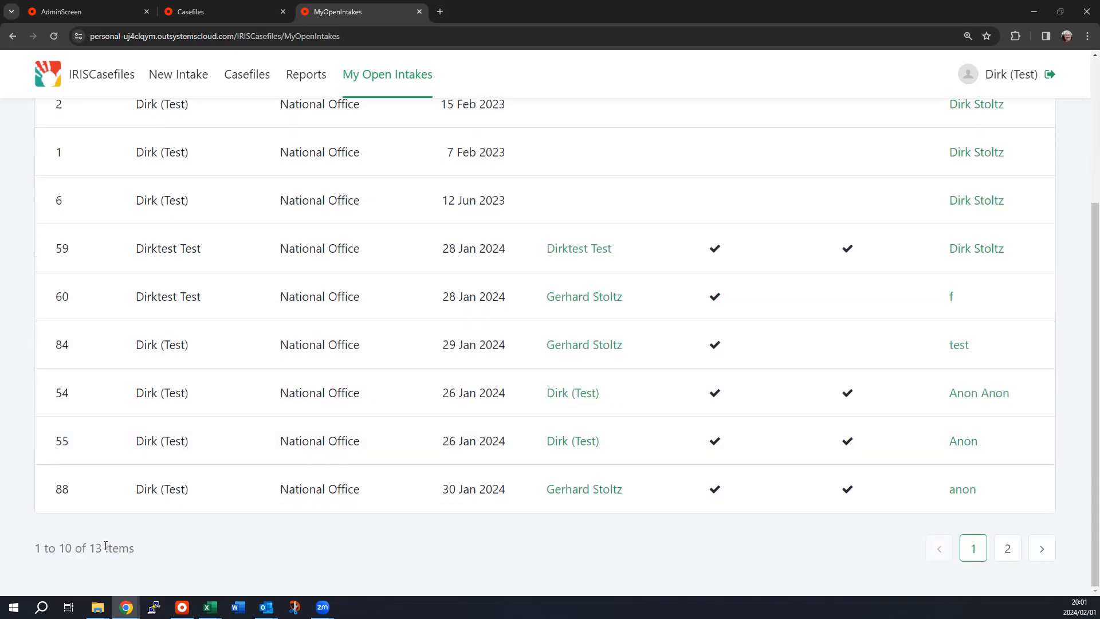
{"action": "scroll", "coordinate": [531, 258], "scroll_direction": "up", "scroll_amount": 4}
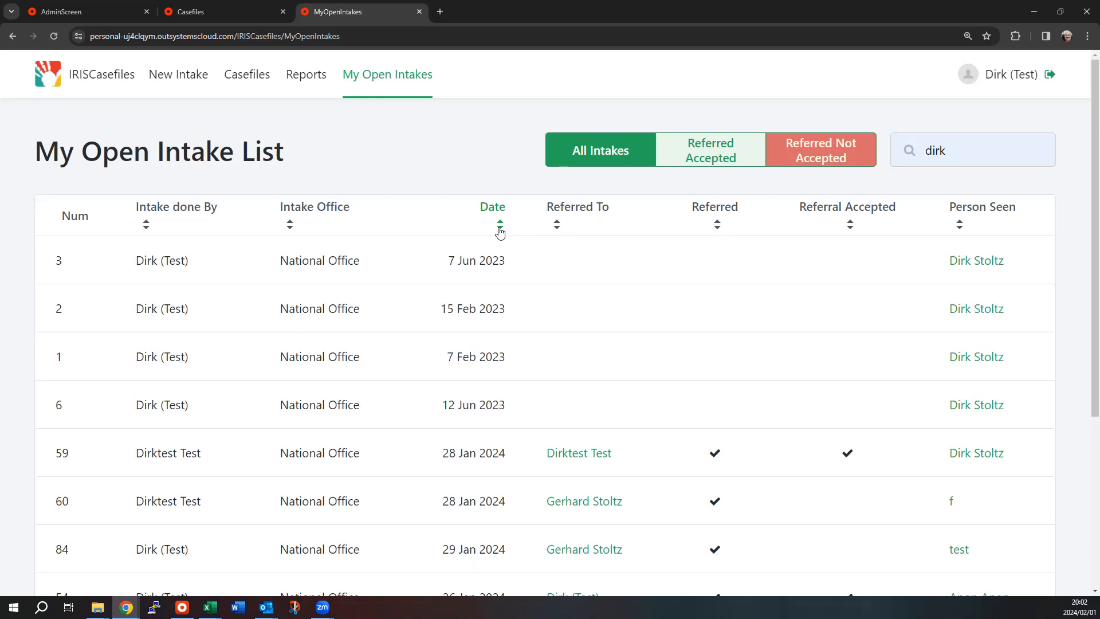
Sort the found intakes by date, newest first, and look through the list
{"action": "left_click", "coordinate": [500, 229]}
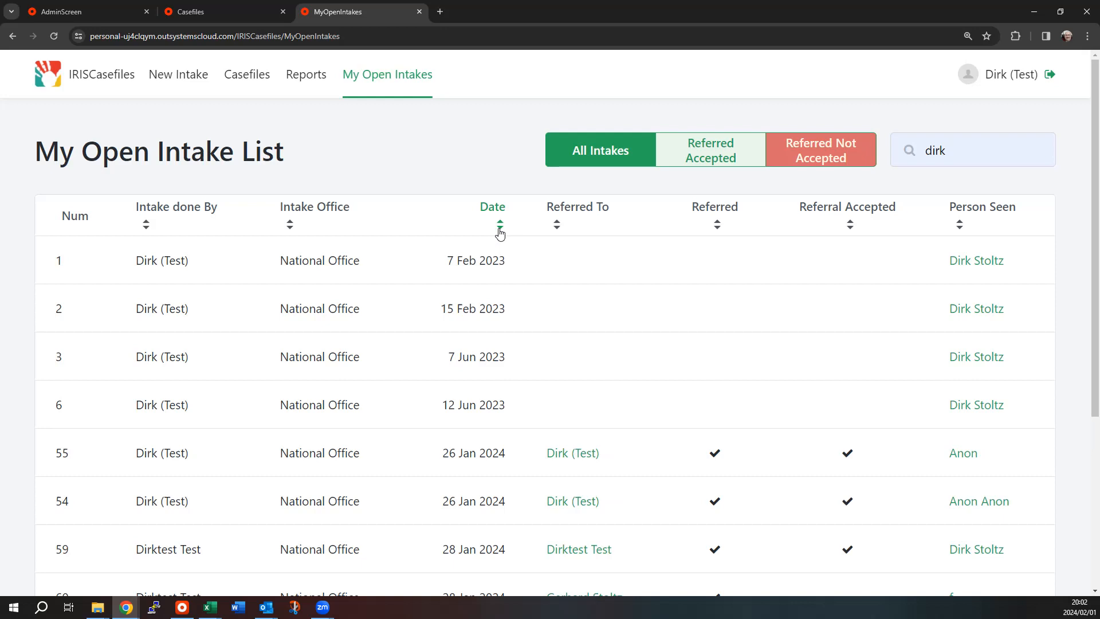
{"action": "left_click", "coordinate": [500, 229]}
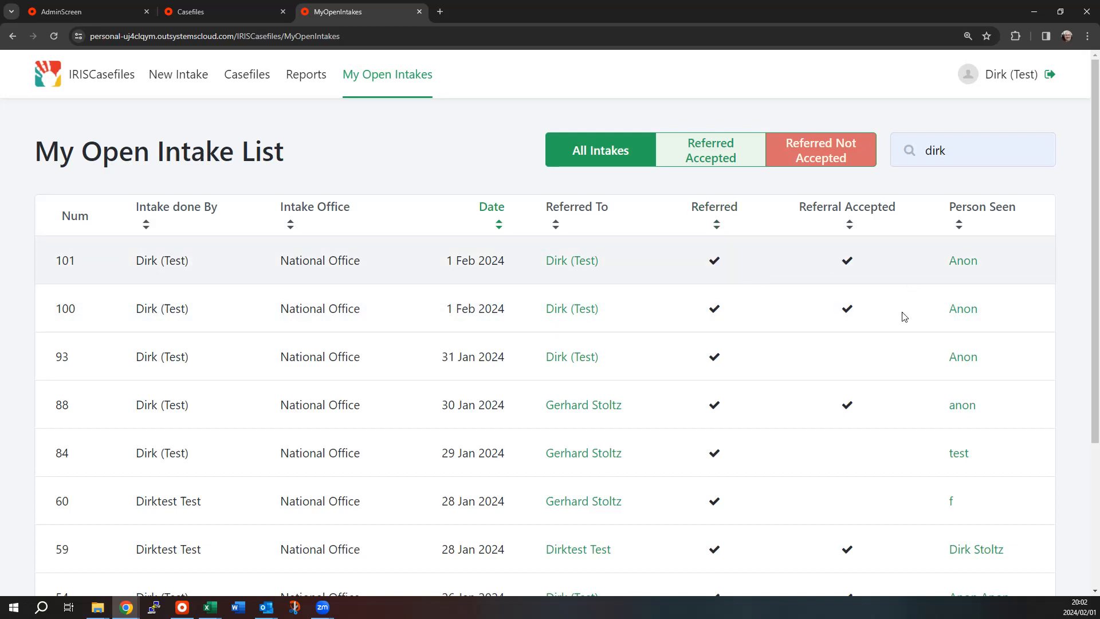
{"action": "scroll", "coordinate": [901, 315], "scroll_direction": "down", "scroll_amount": 4}
{"action": "scroll", "coordinate": [916, 305], "scroll_direction": "up", "scroll_amount": 4}
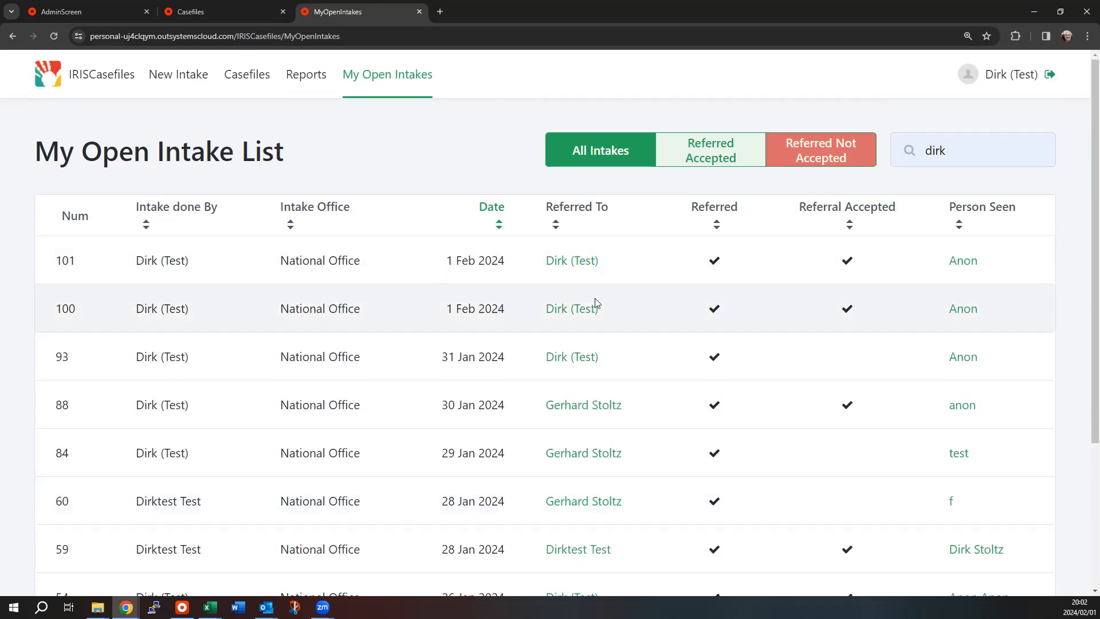
Search the intakes by the first four letters of the client's surname and open the Brakpan intake of 30 Jan 2024
{"action": "double_click", "coordinate": [940, 150]}
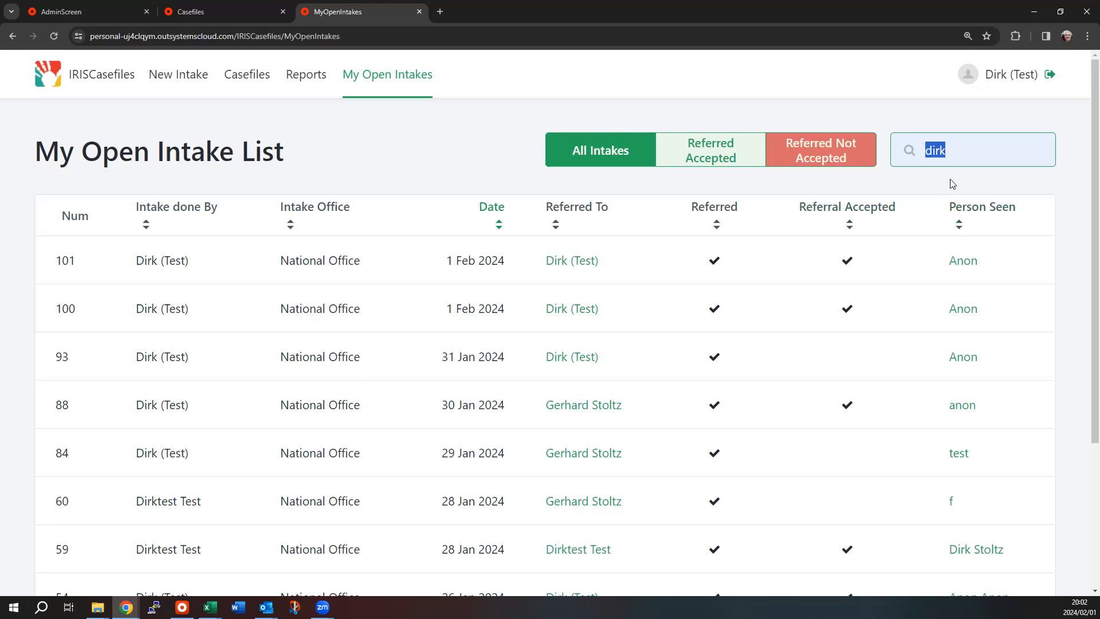
{"action": "type", "text": "pri"}
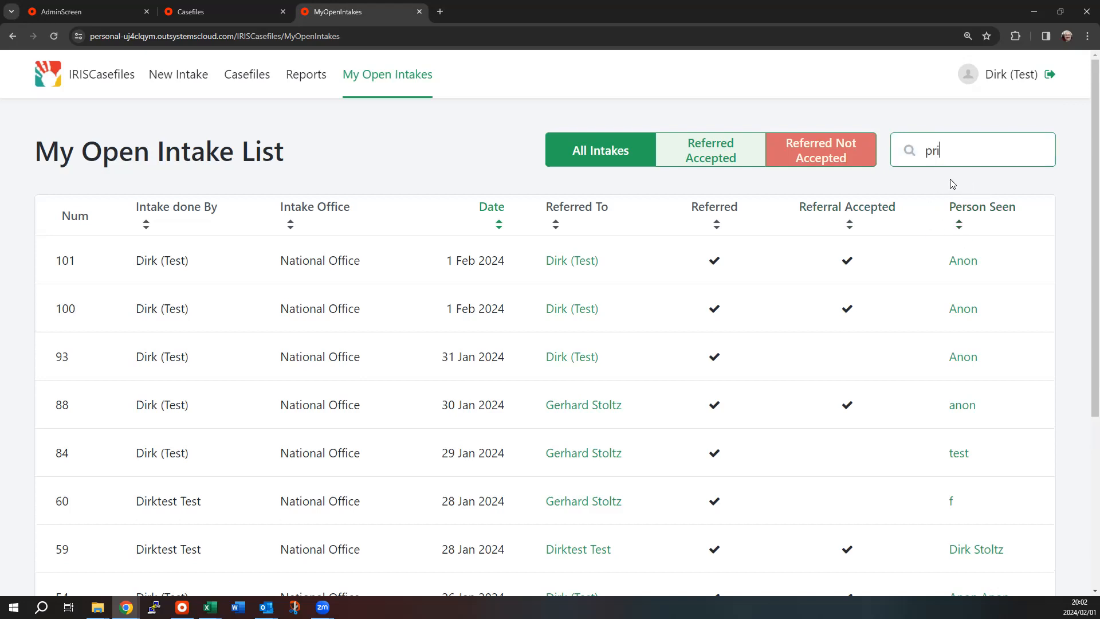
{"action": "type", "text": "n"}
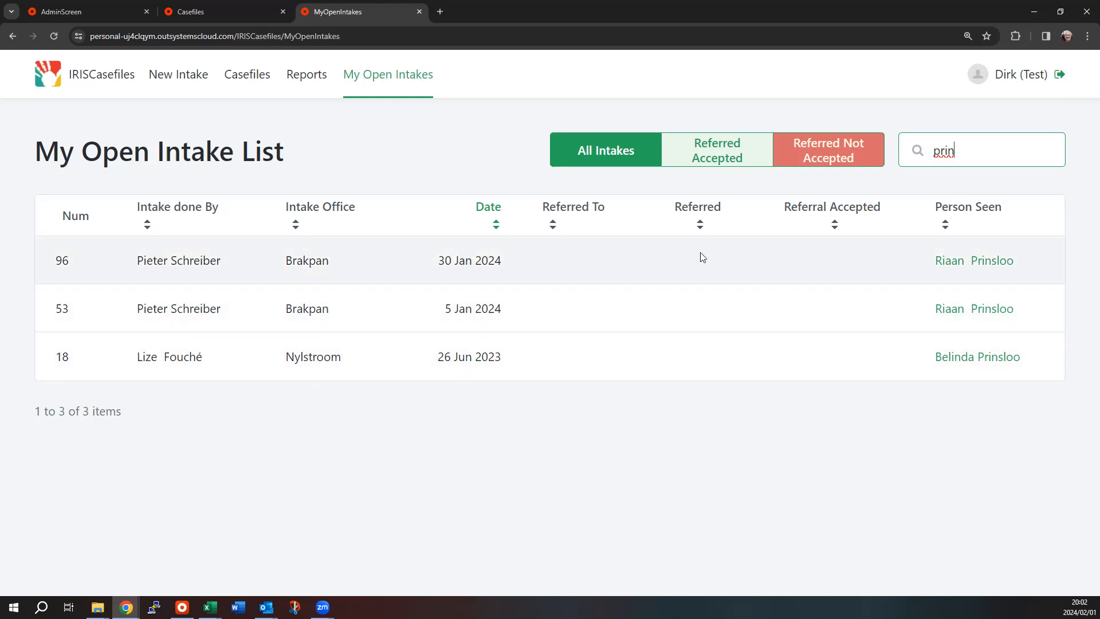
{"action": "left_click", "coordinate": [979, 262]}
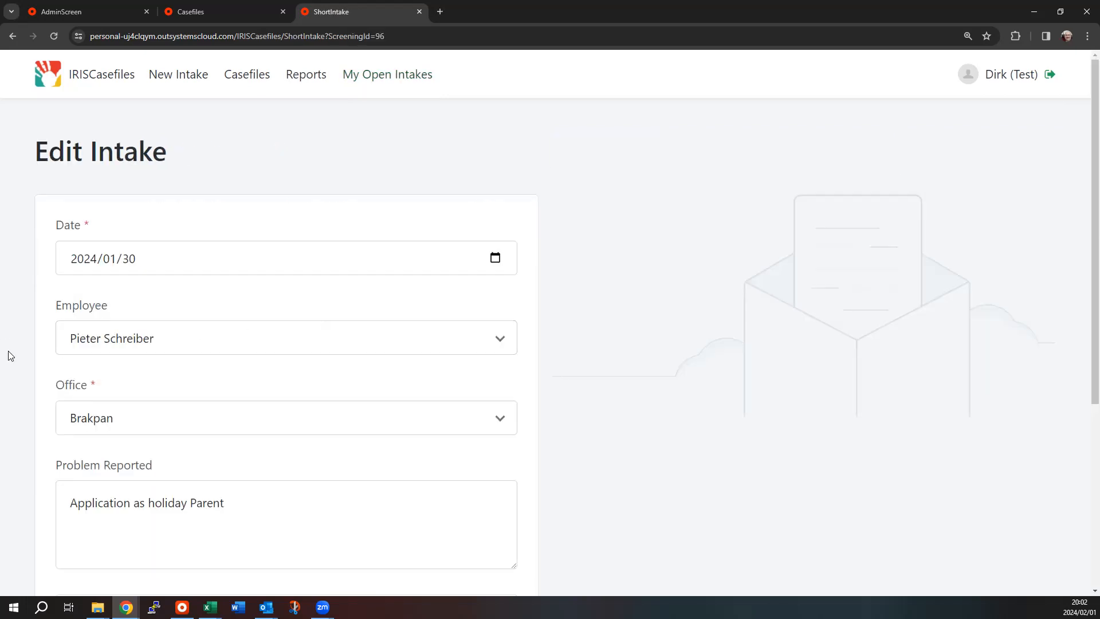
Look through the opened intake's details and return to the open intake list
{"action": "scroll", "coordinate": [9, 351], "scroll_direction": "down", "scroll_amount": 5}
{"action": "scroll", "coordinate": [13, 351], "scroll_direction": "up", "scroll_amount": 5}
{"action": "scroll", "coordinate": [212, 268], "scroll_direction": "down", "scroll_amount": 3}
{"action": "scroll", "coordinate": [211, 268], "scroll_direction": "up", "scroll_amount": 3}
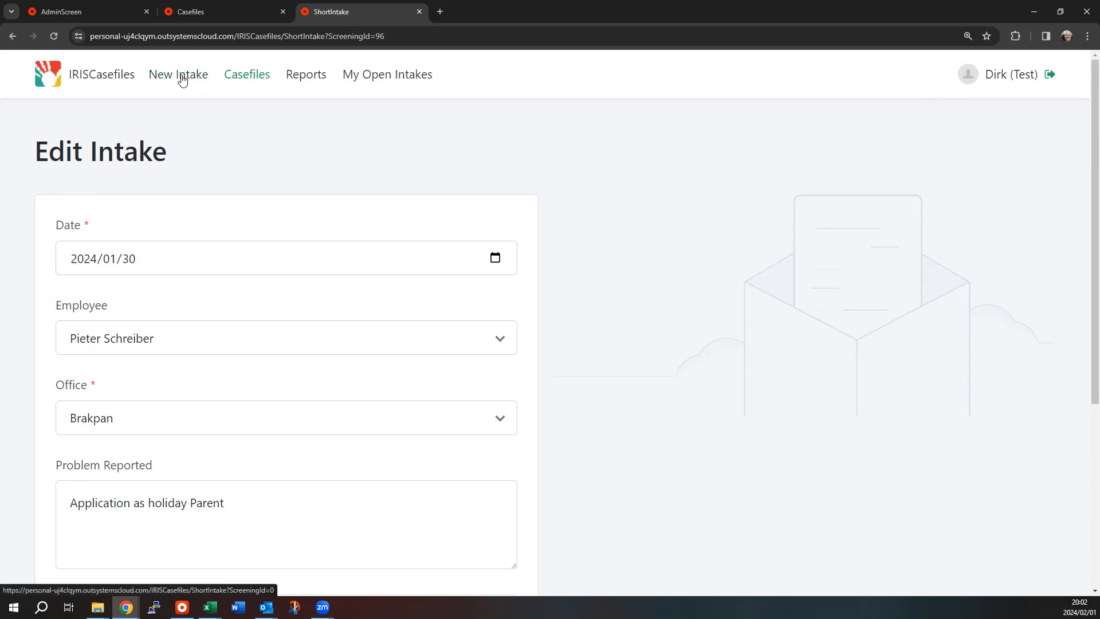
{"action": "left_click", "coordinate": [363, 75]}
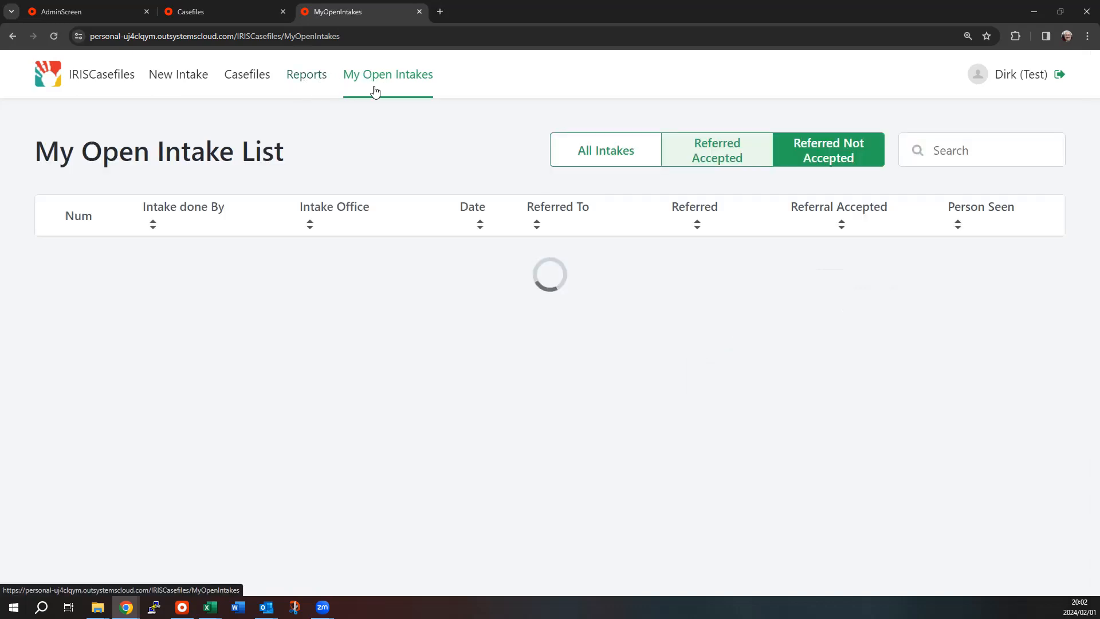